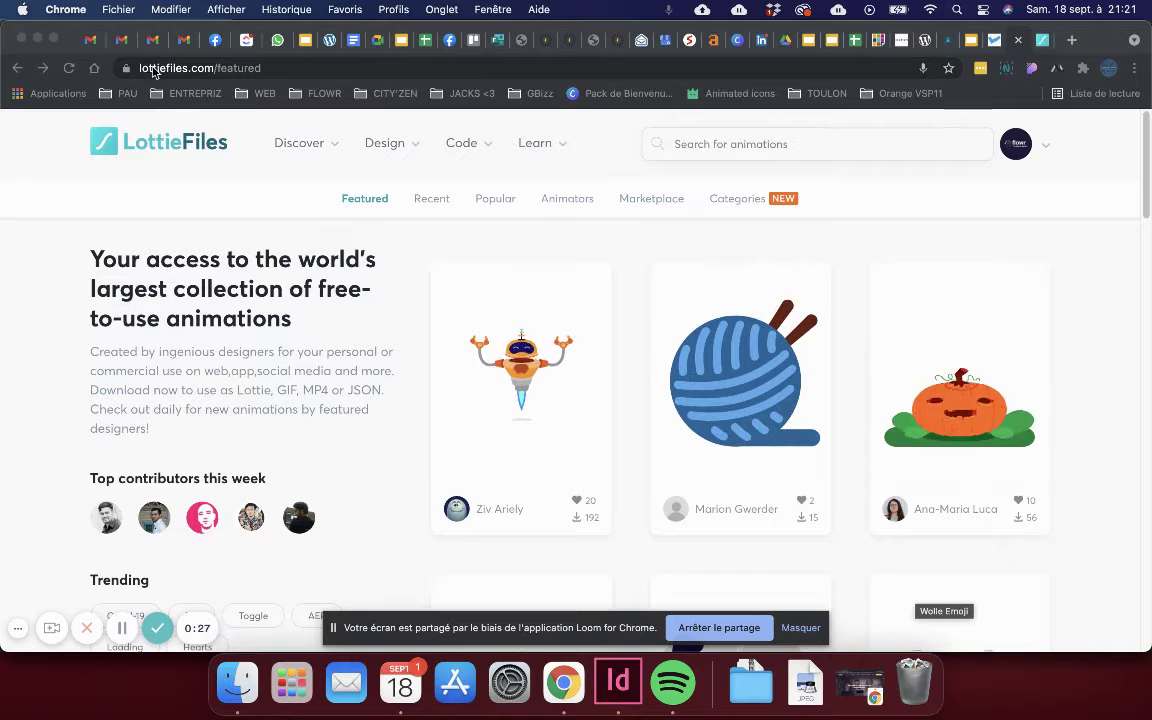
# - Open the LottieFiles animation categories and go to page 5 of the category list
pyautogui.click(213, 69)
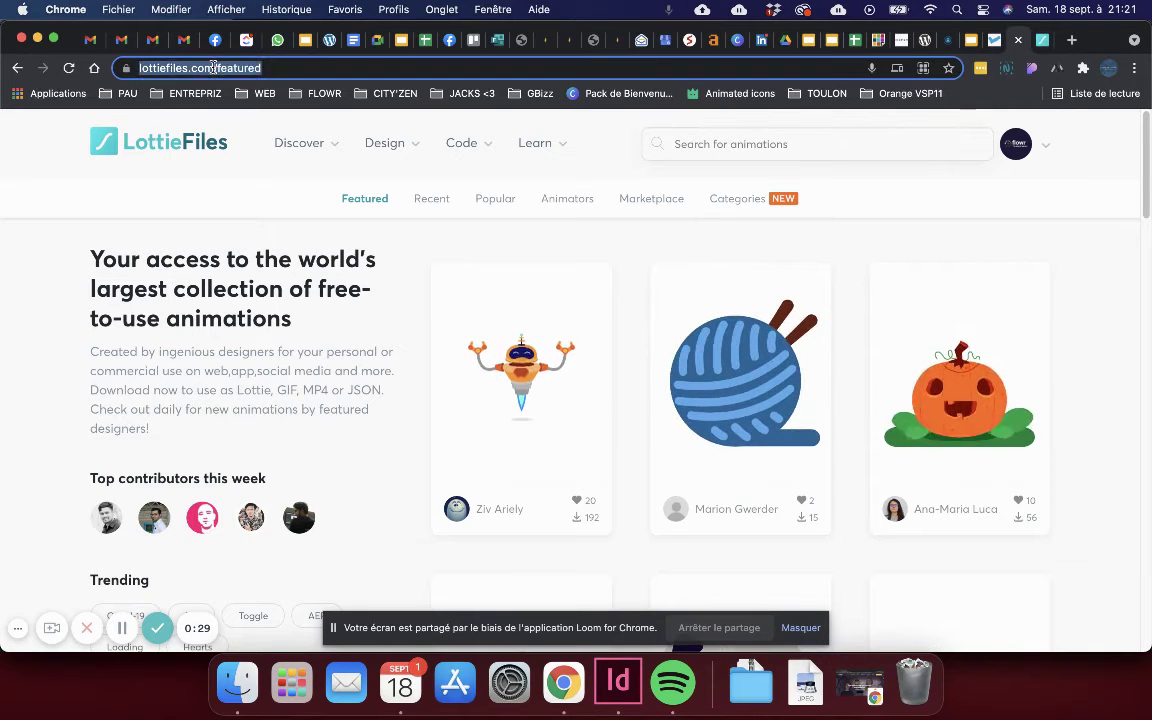
pyautogui.click(1139, 346)
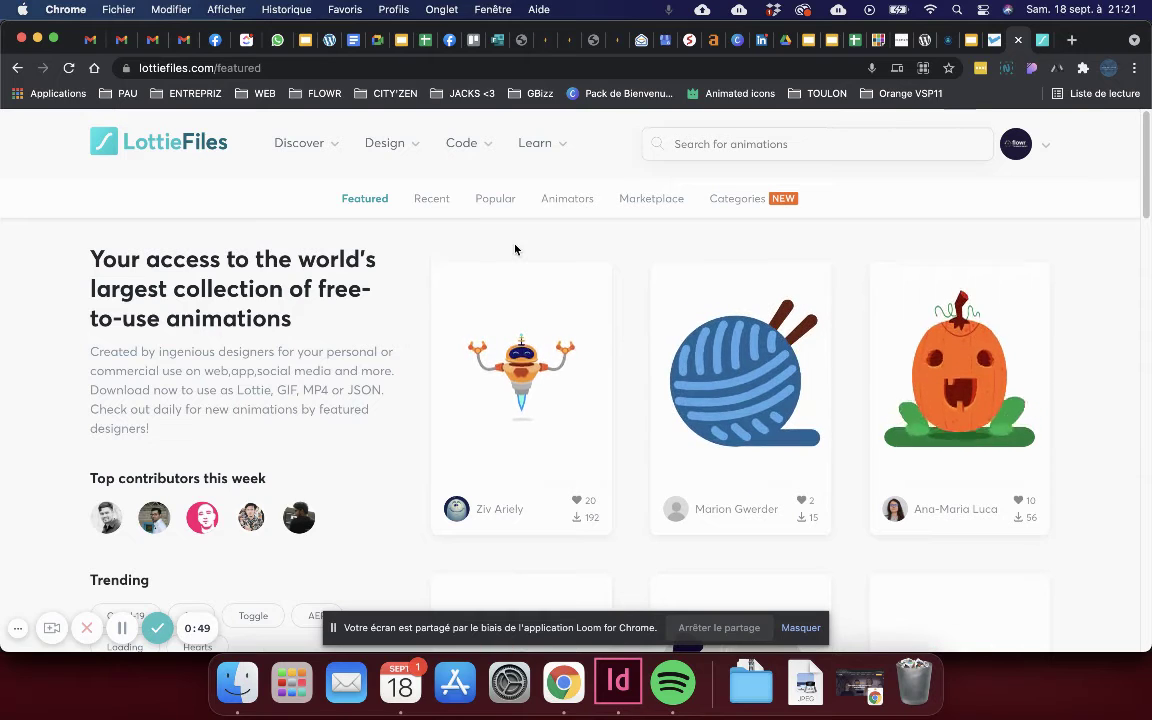
pyautogui.click(750, 200)
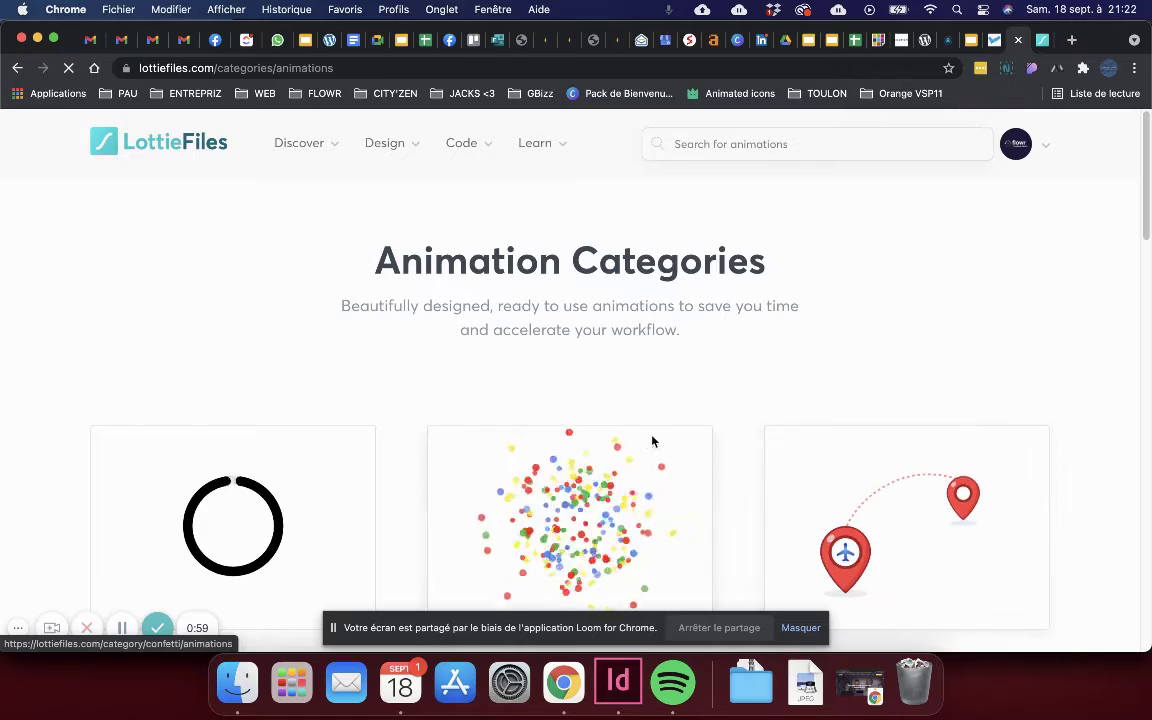
pyautogui.scroll(-5, 885, 420)
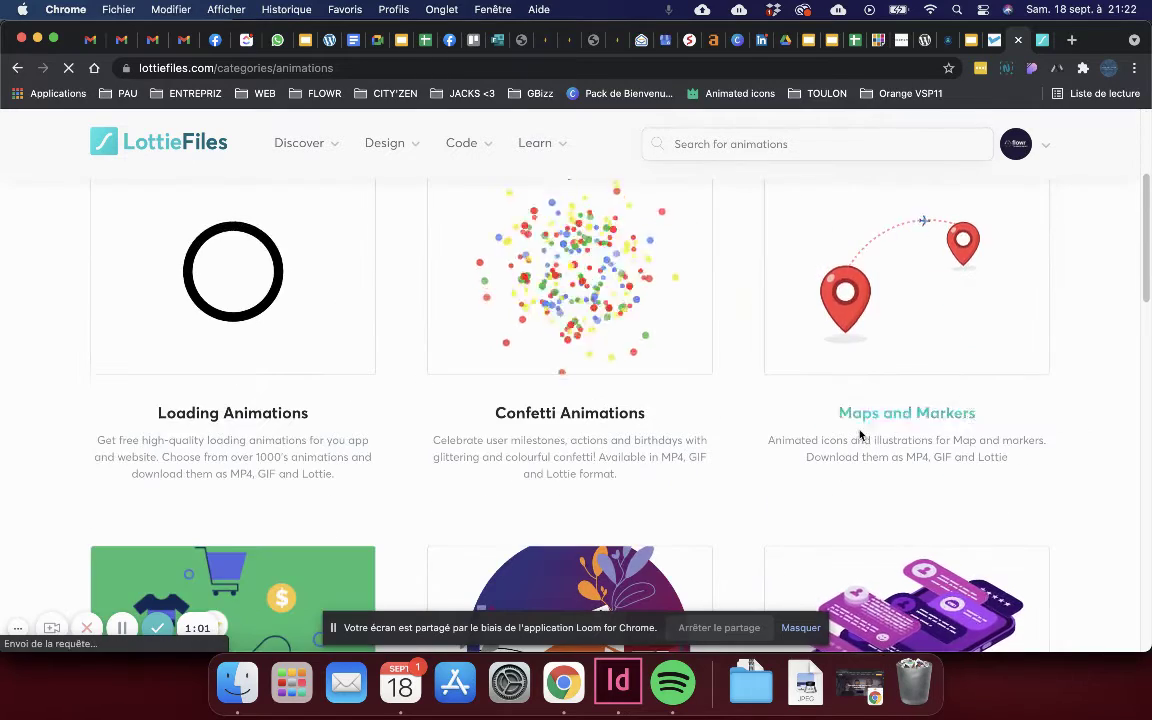
pyautogui.scroll(-5, 865, 435)
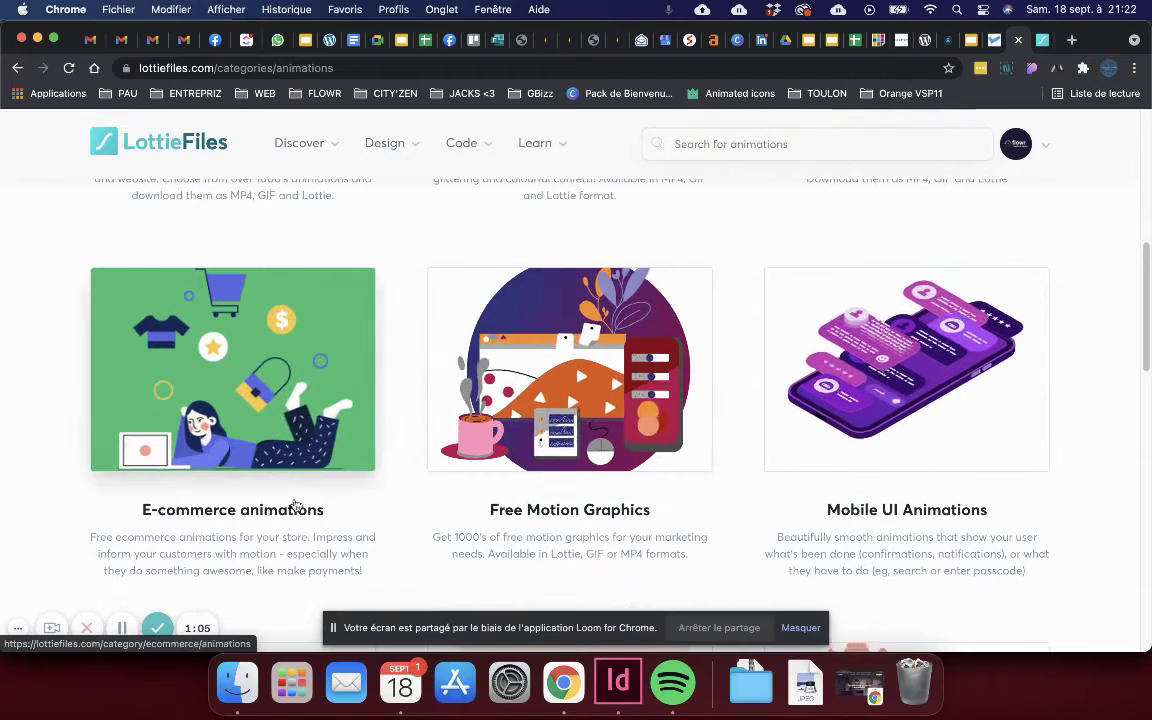
pyautogui.scroll(-1, 267, 409)
pyautogui.scroll(-15, 386, 535)
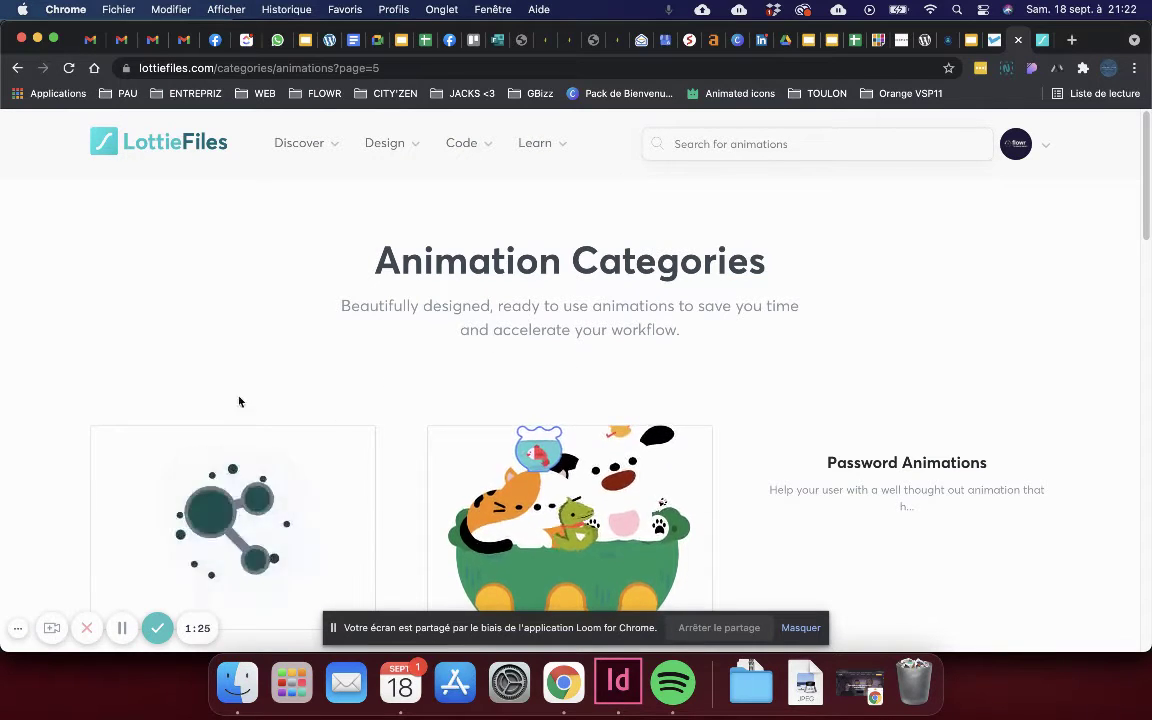
# - Look through the animation categories on page 5, from sharing and animals to construction, notifications and travel
pyautogui.scroll(-3, 257, 375)
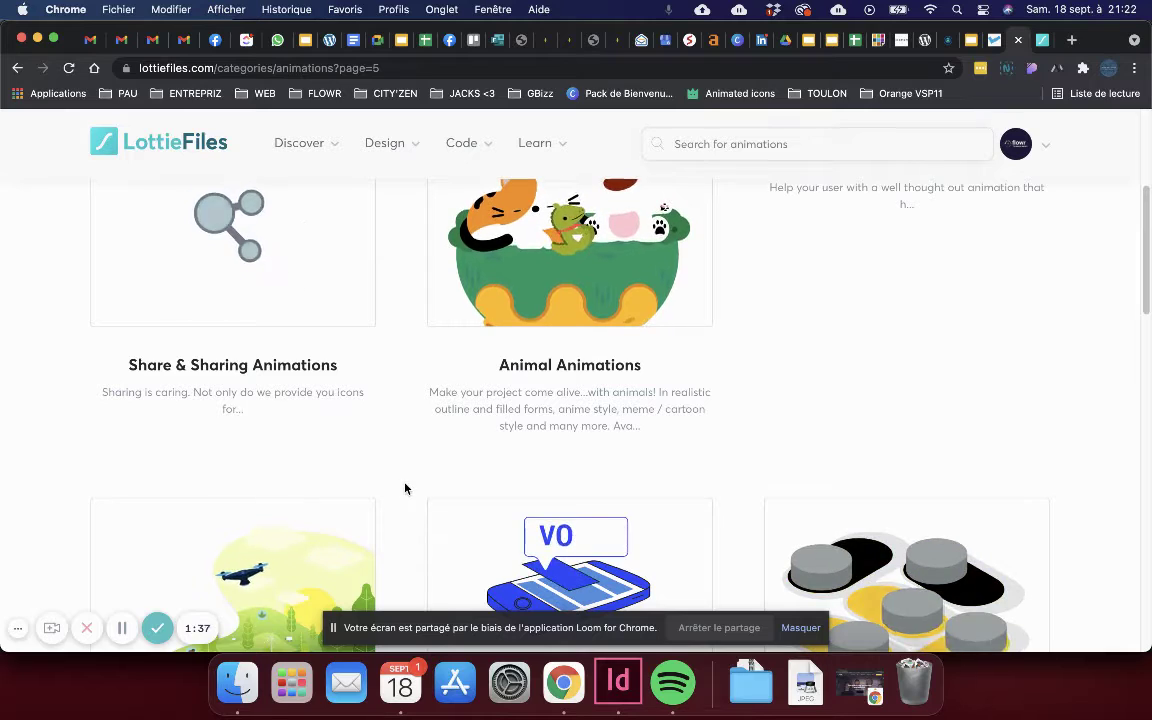
pyautogui.scroll(-5, 405, 484)
pyautogui.scroll(-5, 741, 437)
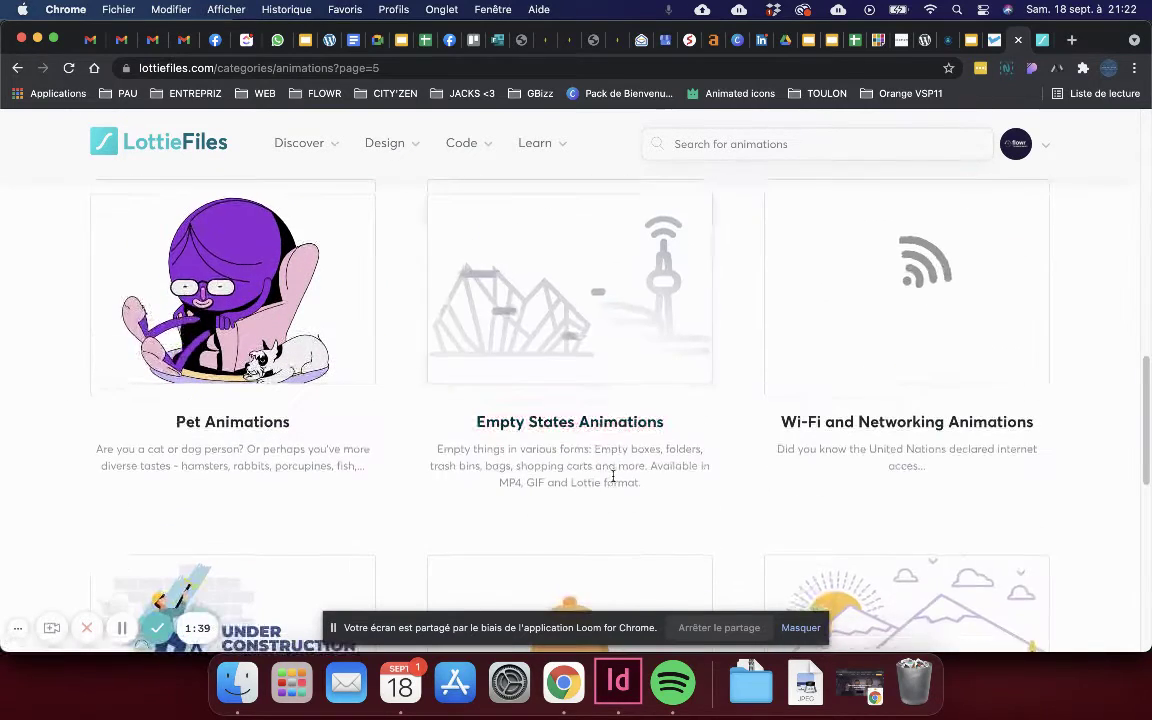
pyautogui.scroll(1, 500, 440)
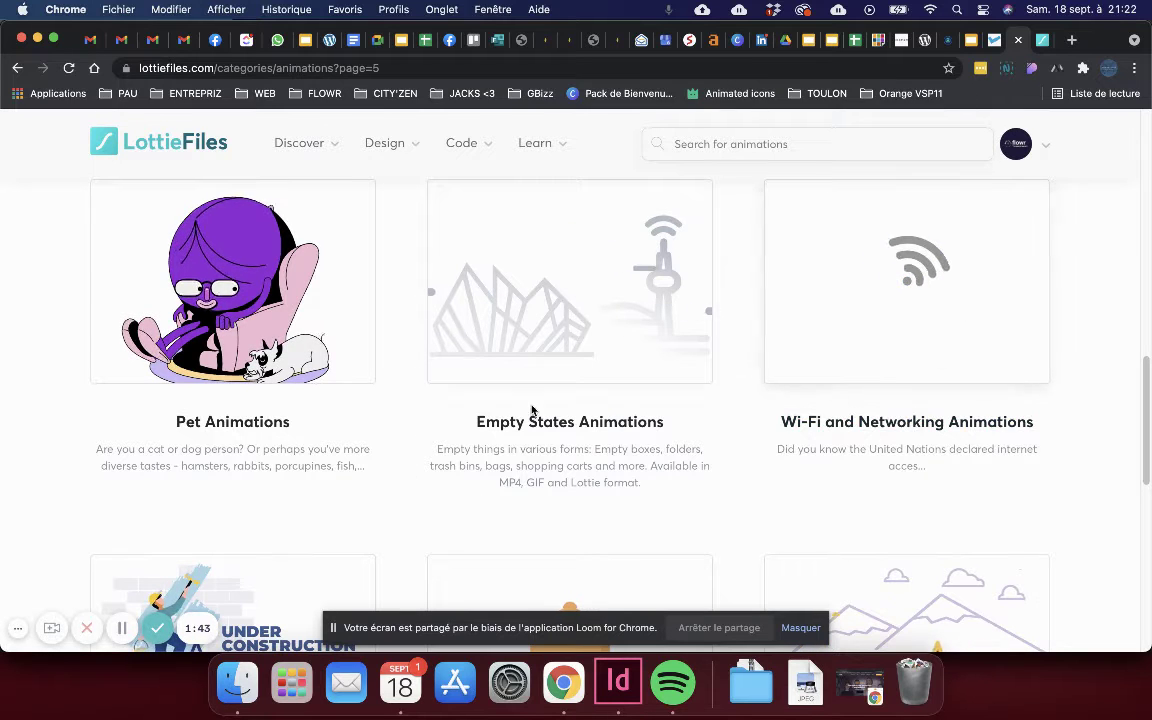
pyautogui.scroll(-5, 450, 418)
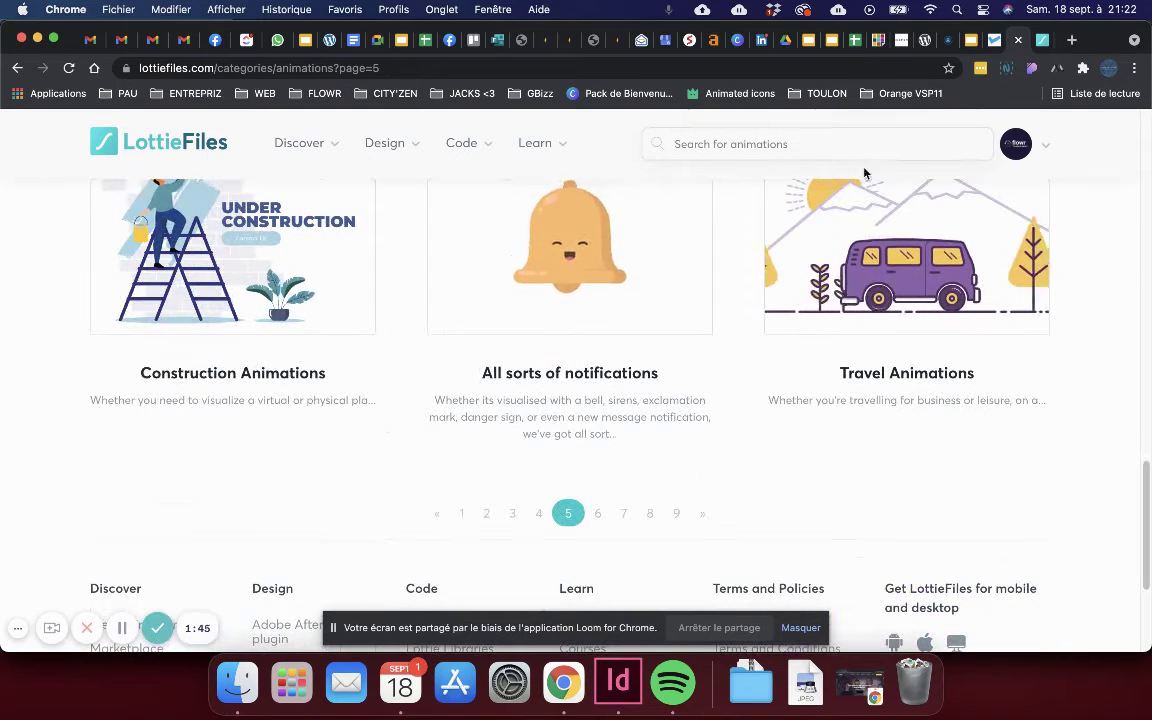
pyautogui.scroll(3, 887, 288)
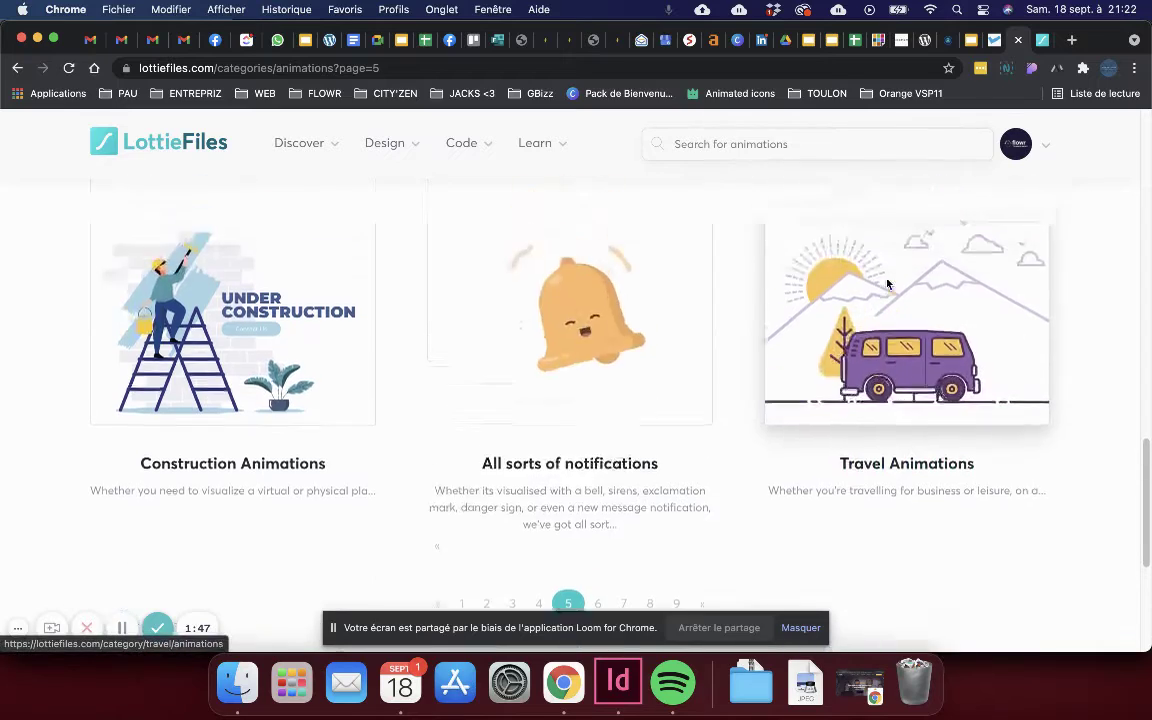
pyautogui.scroll(5, 686, 321)
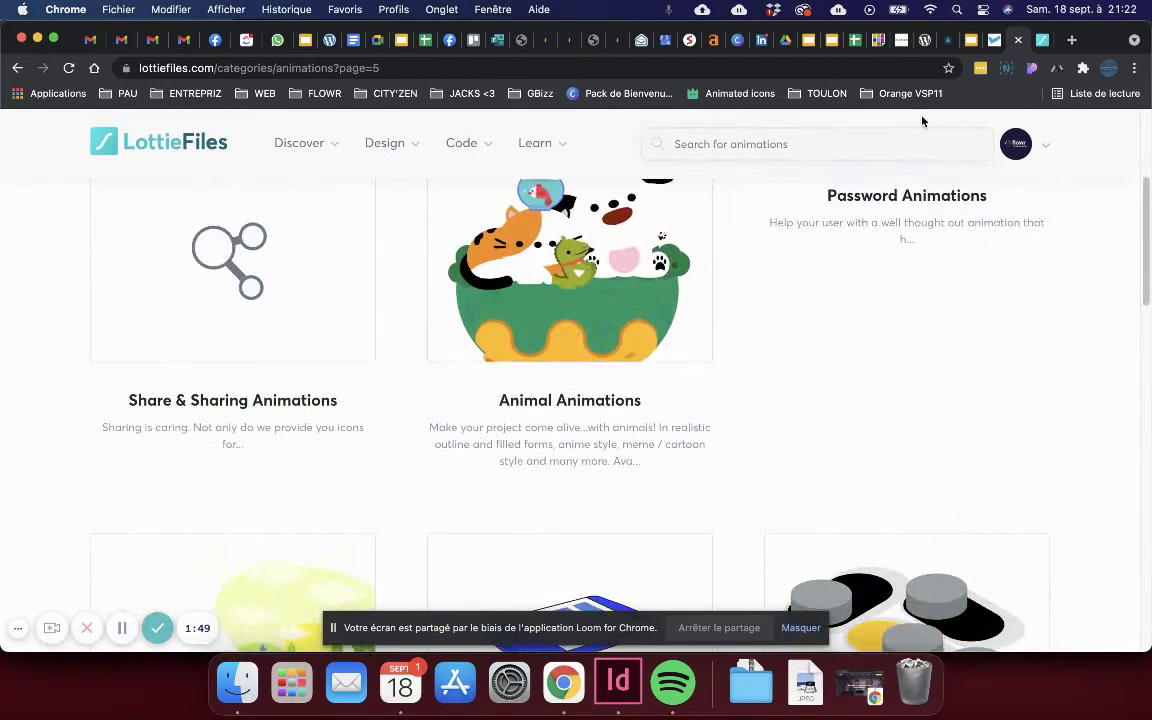
# - Open the Loading EA animation's page and cycle its preview speed through 1.5x and 2x back to 1x
pyautogui.click(1042, 40)
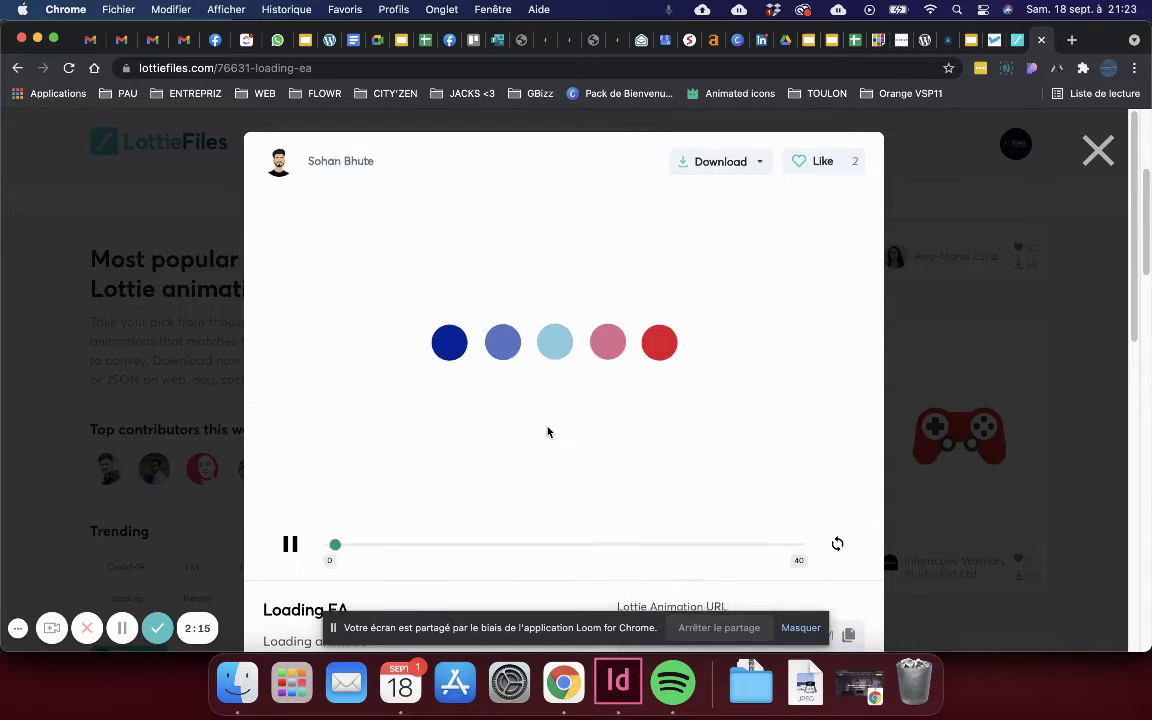
pyautogui.scroll(-3, 657, 188)
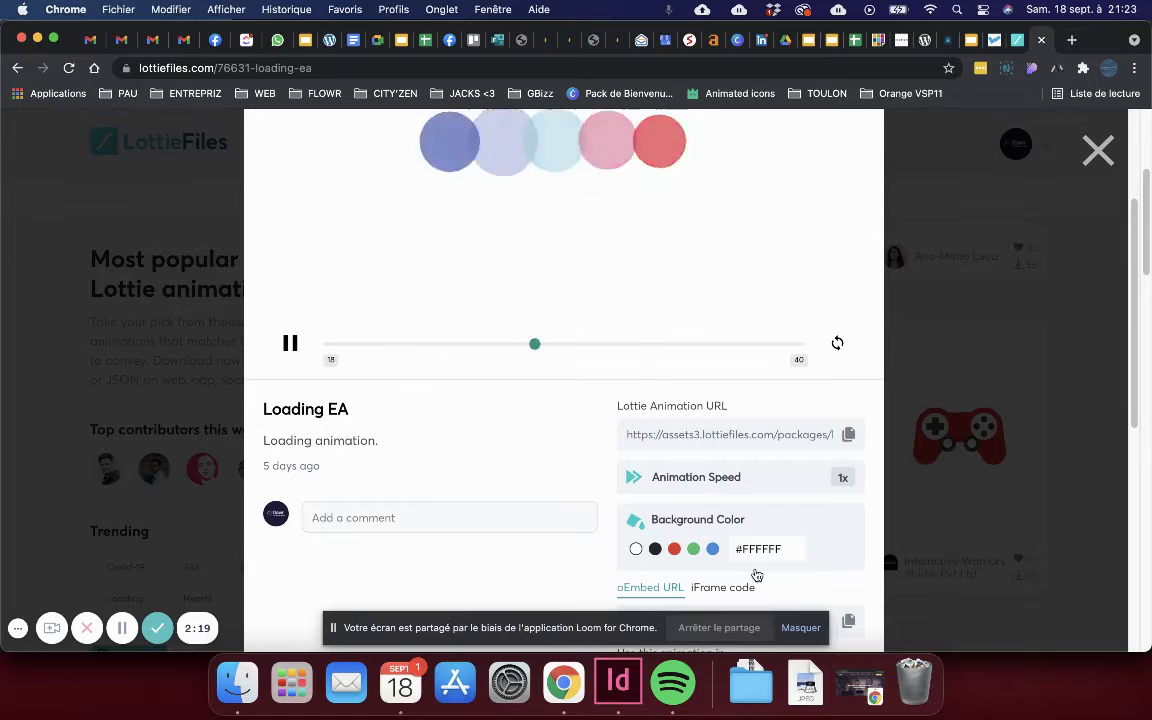
pyautogui.scroll(-1, 532, 445)
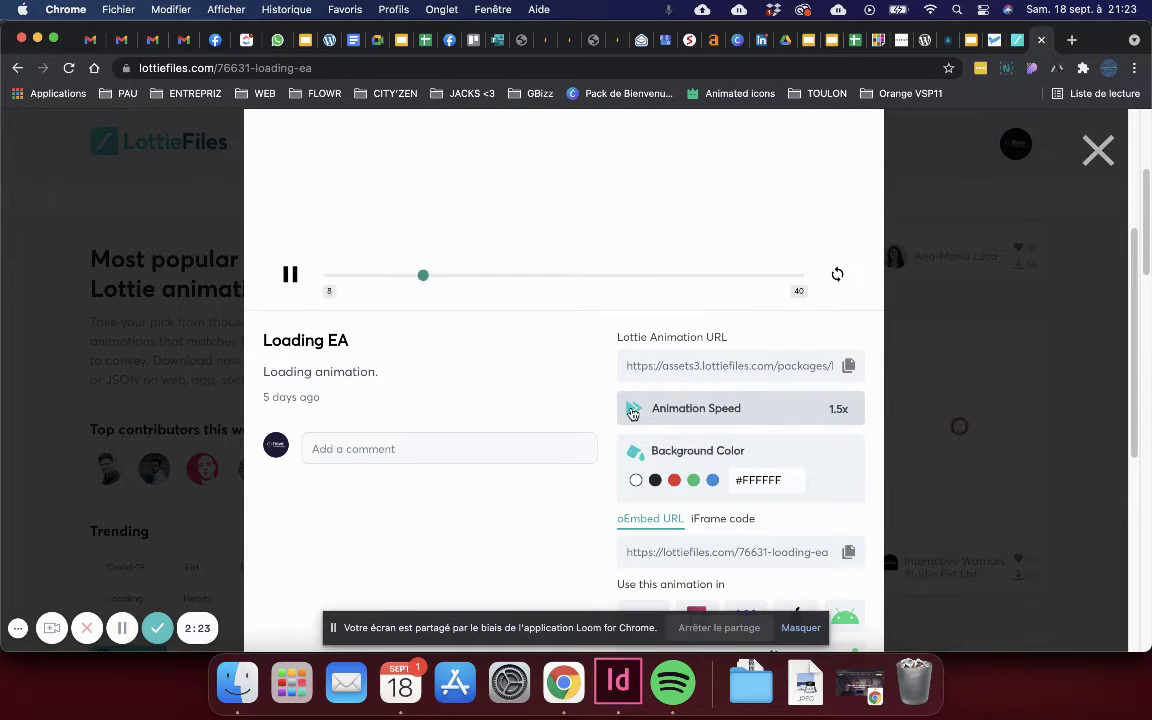
pyautogui.scroll(2, 527, 414)
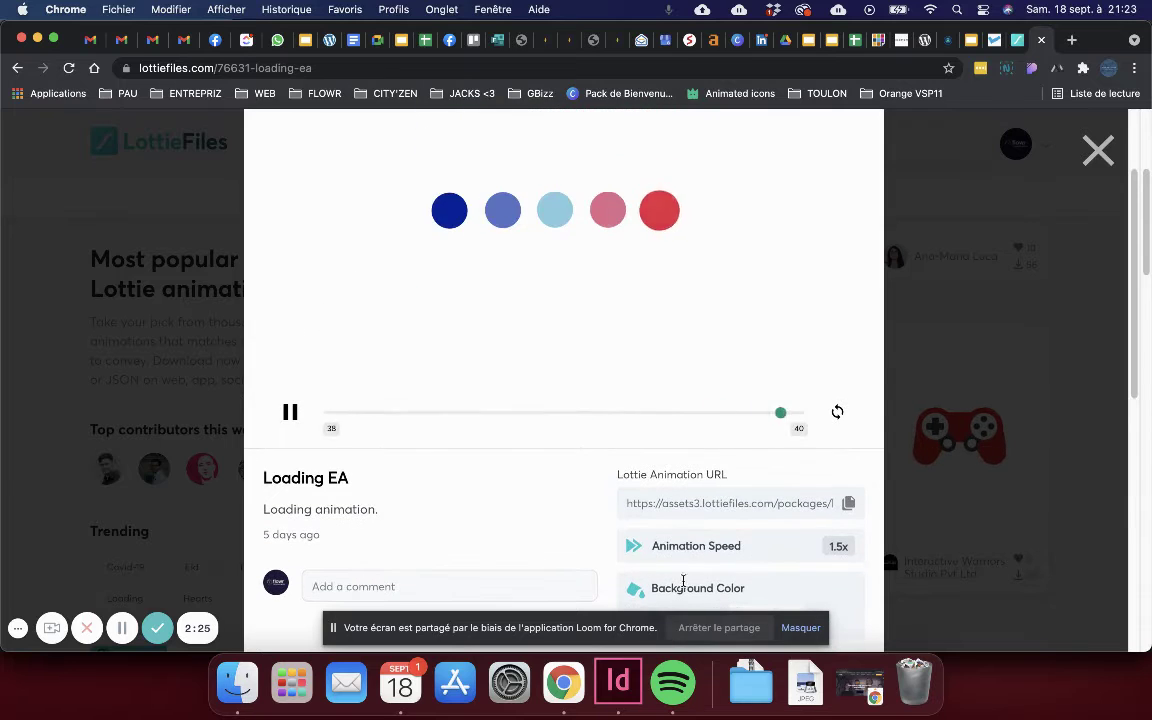
pyautogui.click(631, 548)
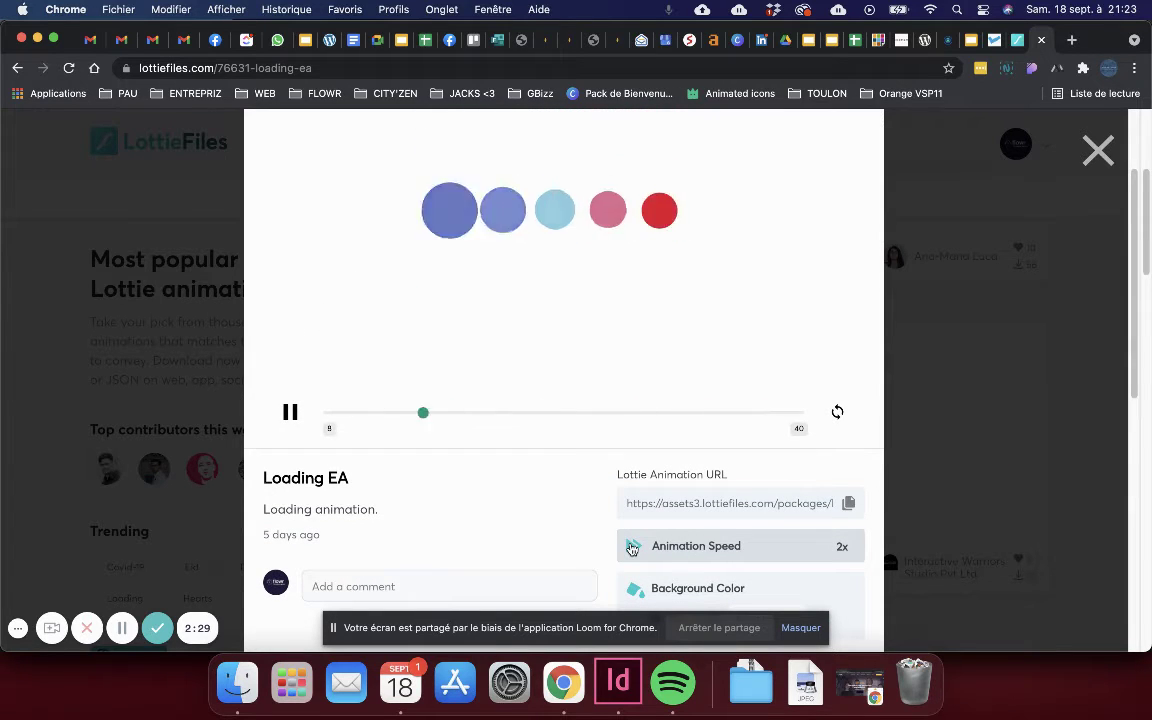
pyautogui.click(631, 548)
pyautogui.click(631, 548)
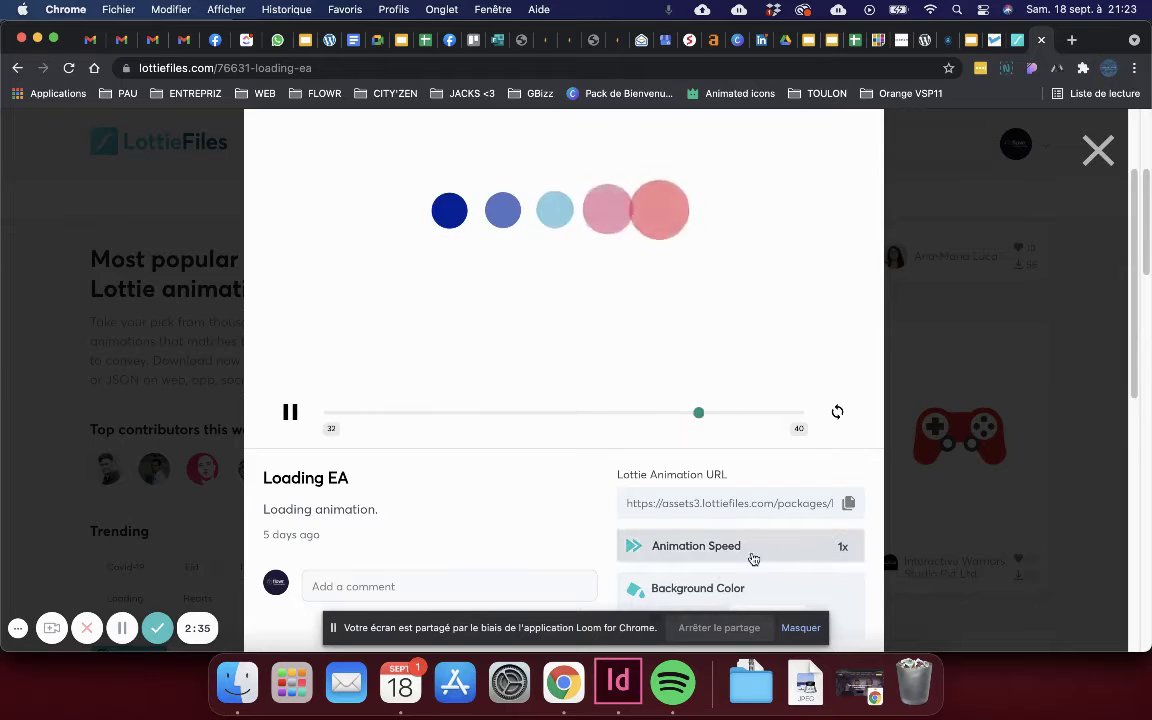
# - Try blue, green and red backgrounds on the Loading EA preview and restore white #ffffff
pyautogui.scroll(-2, 663, 476)
pyautogui.click(650, 492)
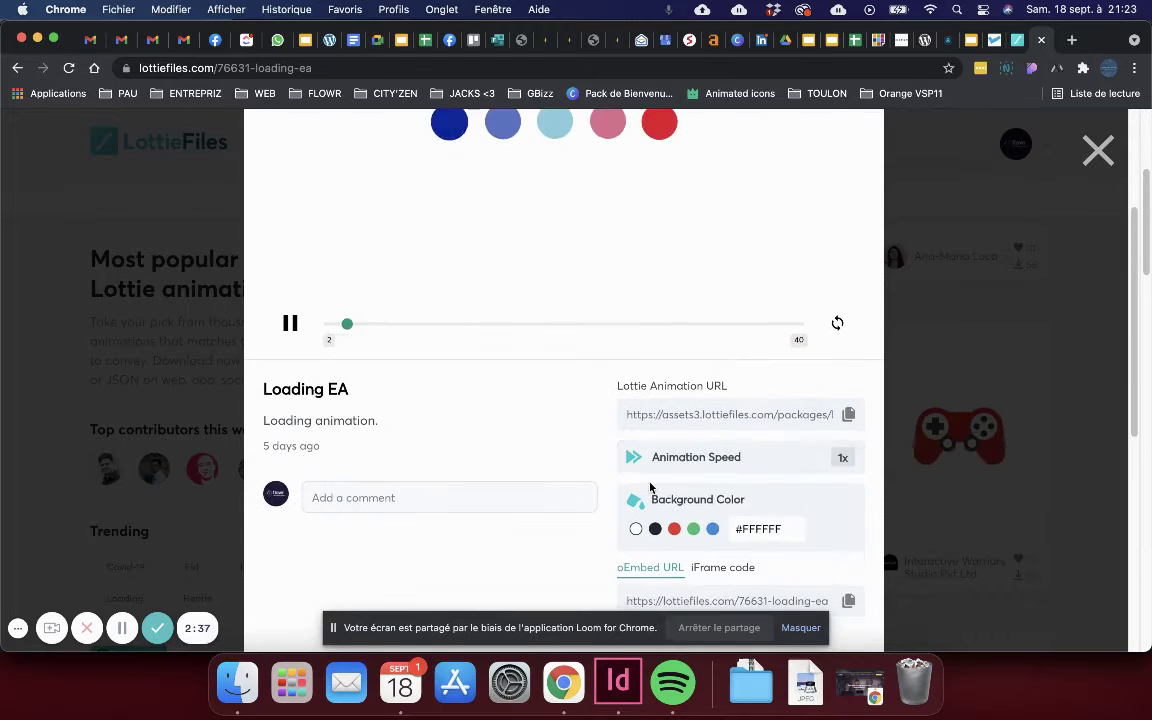
pyautogui.click(713, 530)
pyautogui.scroll(1, 600, 455)
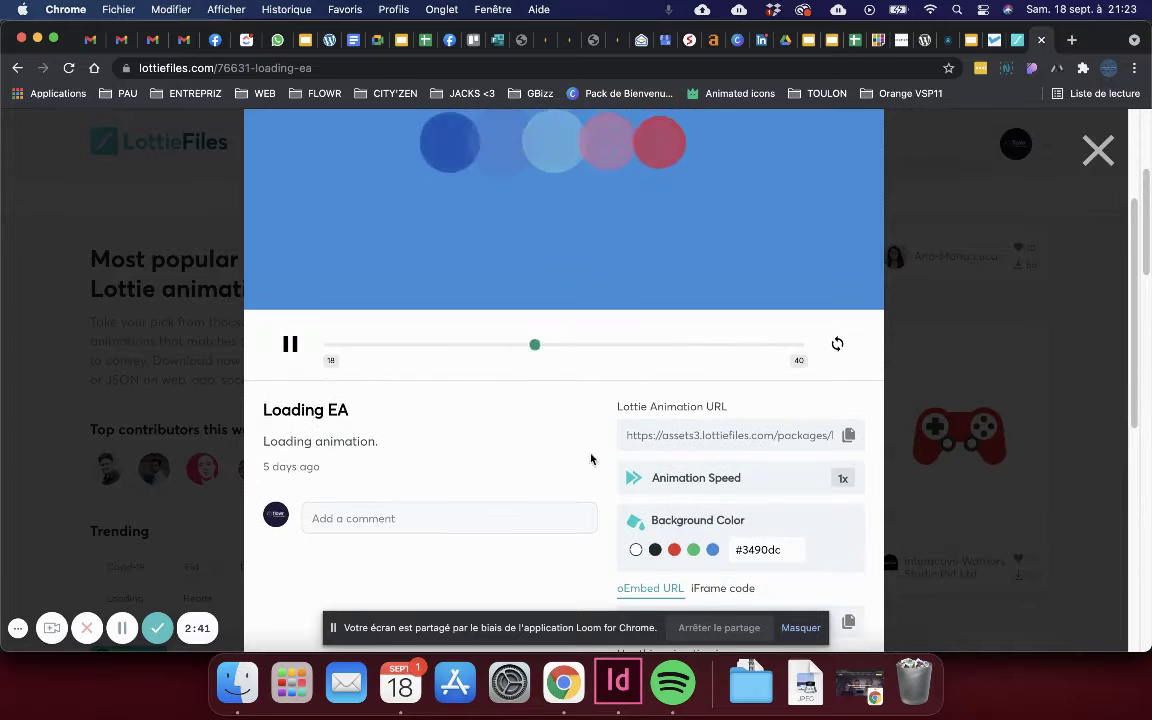
pyautogui.click(697, 552)
pyautogui.click(674, 549)
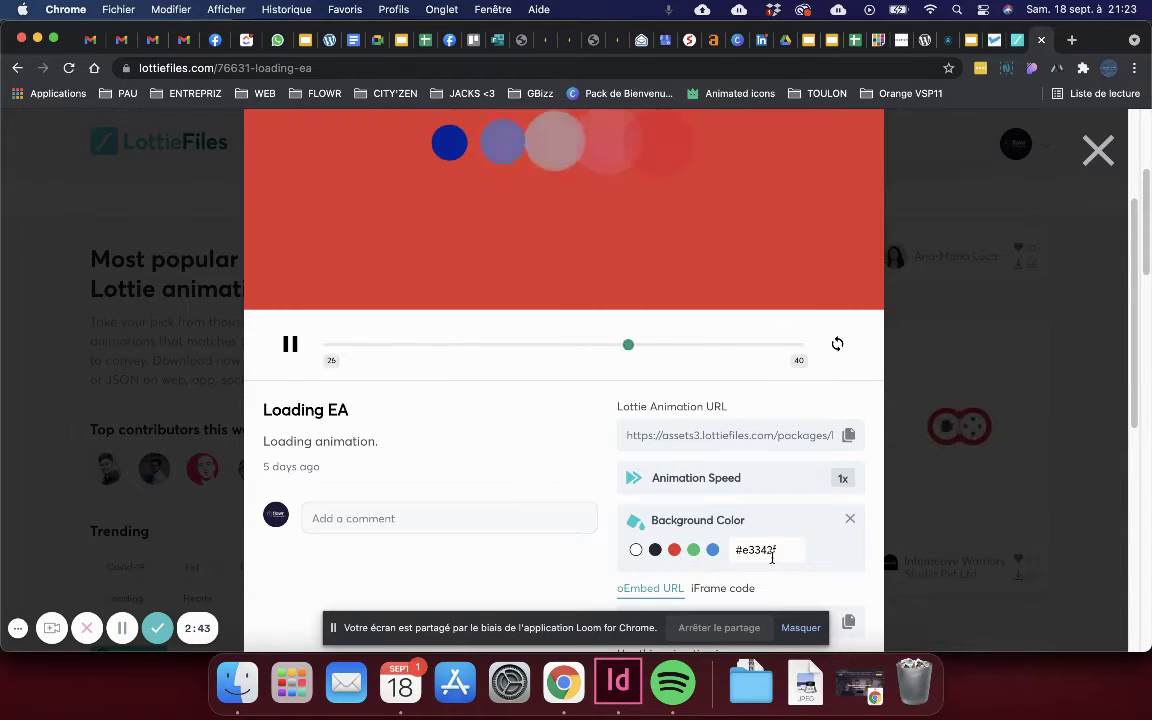
pyautogui.moveTo(775, 550); pyautogui.dragTo(712, 556)
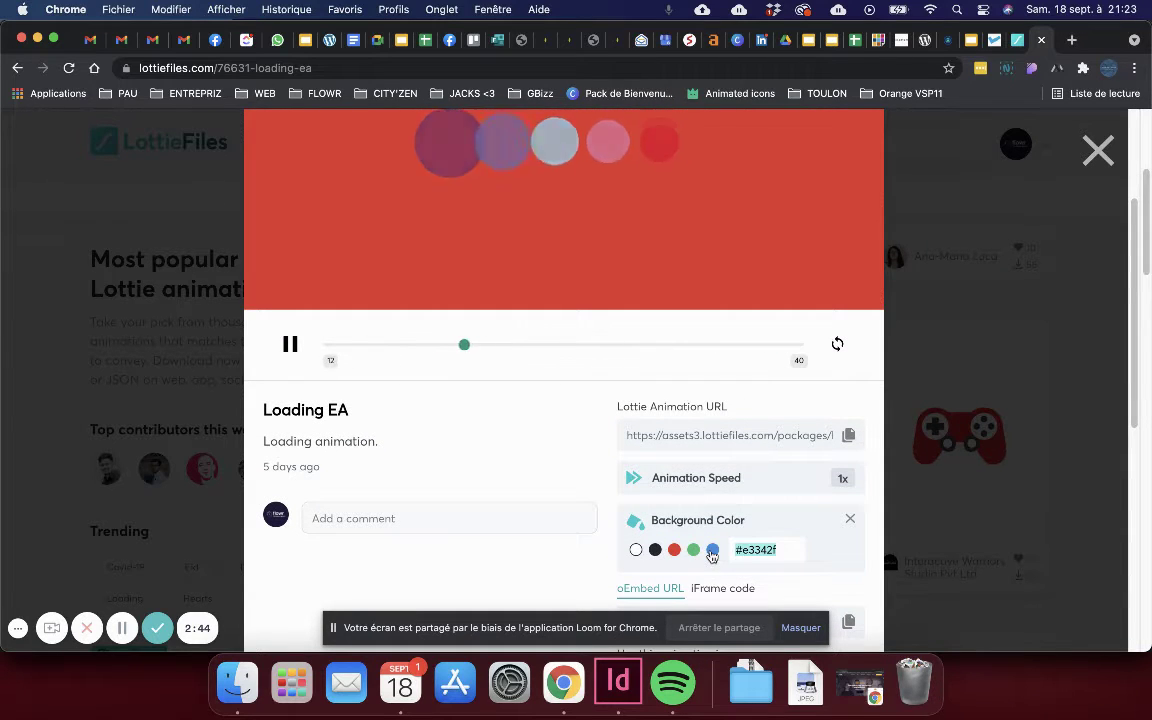
pyautogui.click(636, 549)
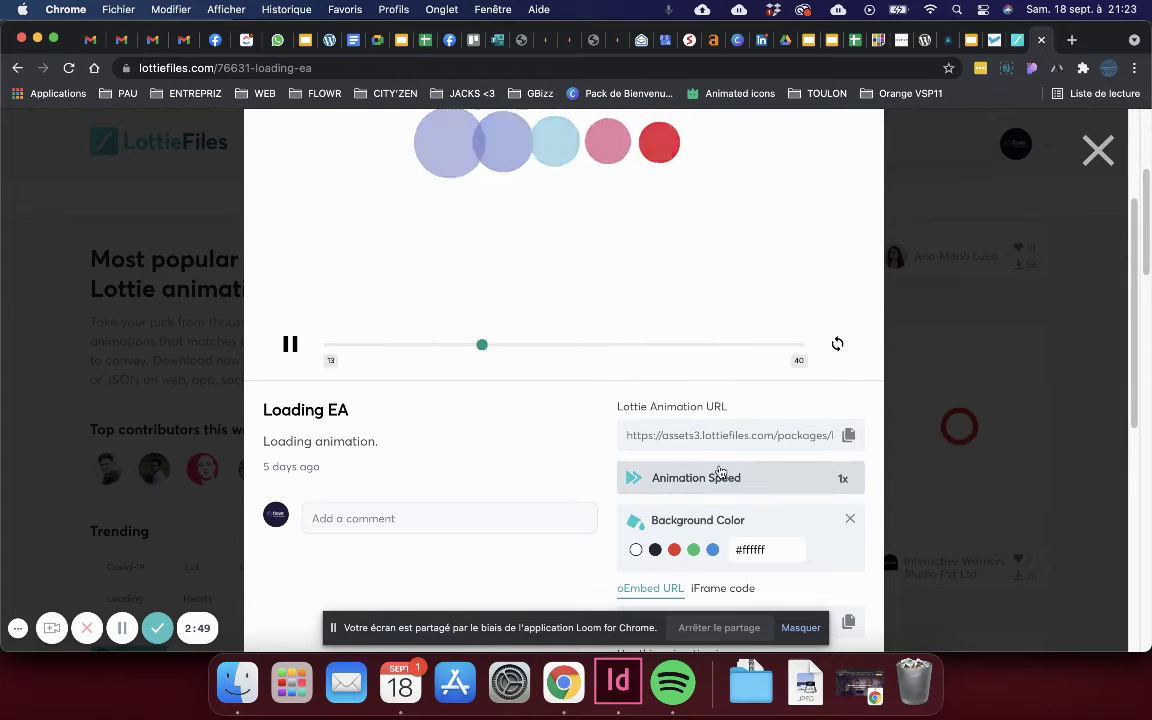
# - Open the Loading EA animation in the Lottie Editor for editing its layer colors
pyautogui.scroll(-3, 720, 465)
pyautogui.scroll(-1, 650, 450)
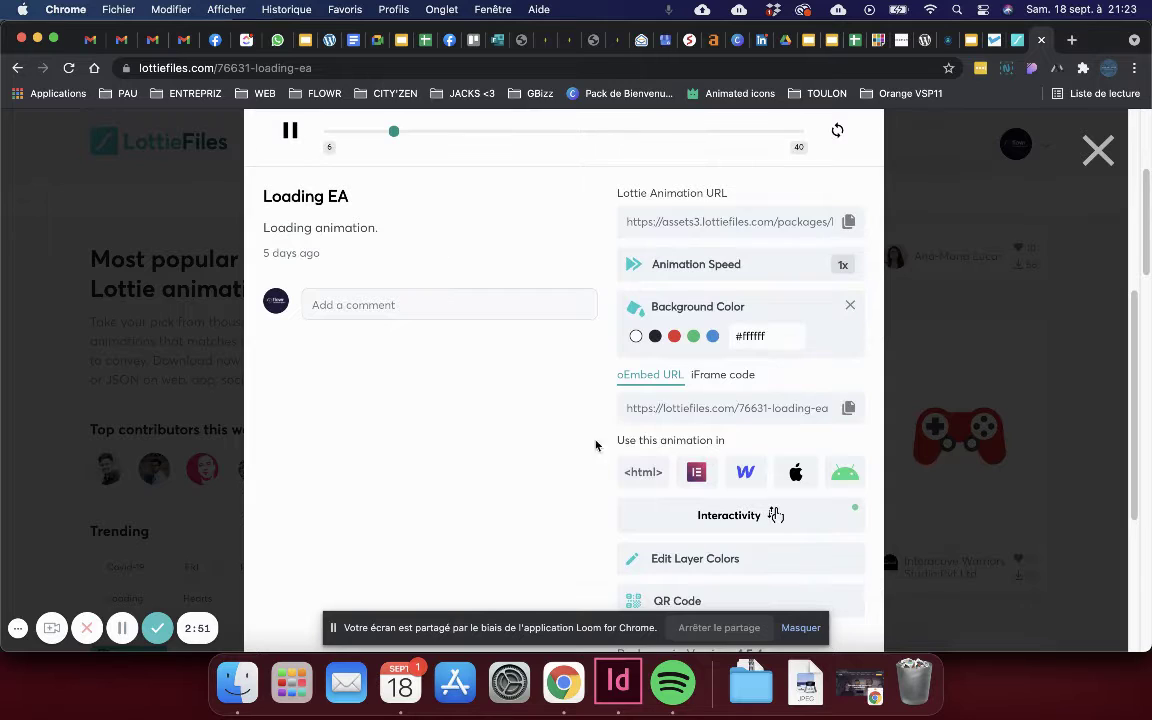
pyautogui.scroll(-2, 580, 460)
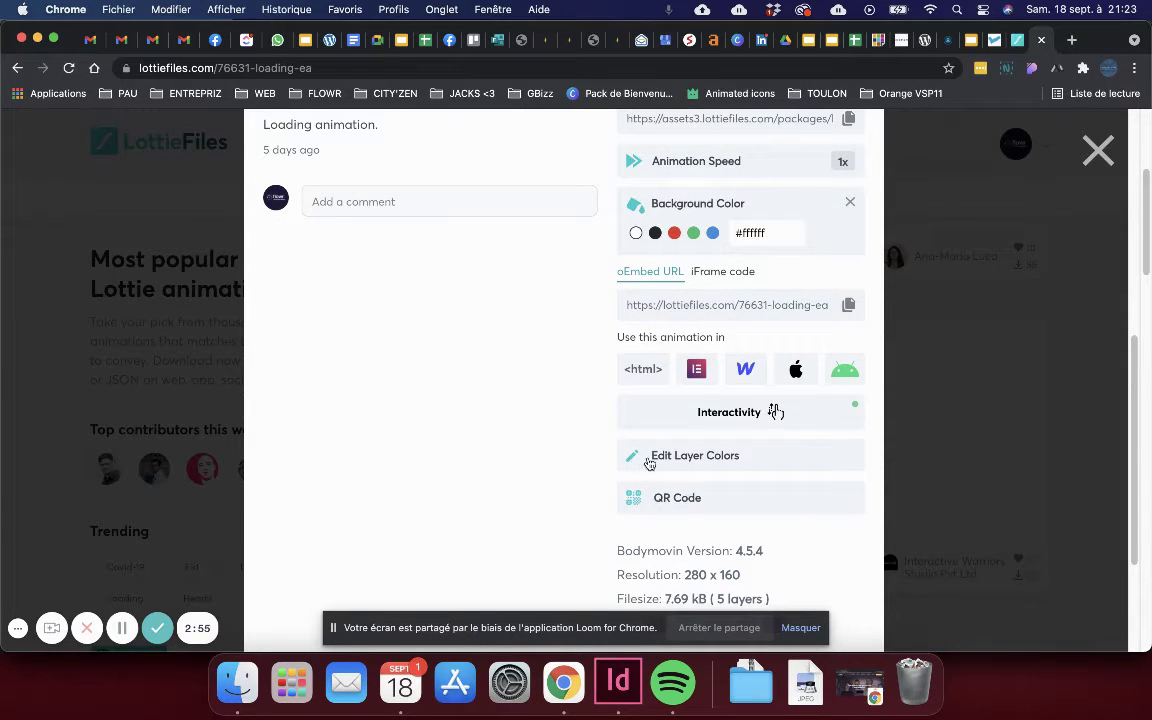
pyautogui.click(720, 458)
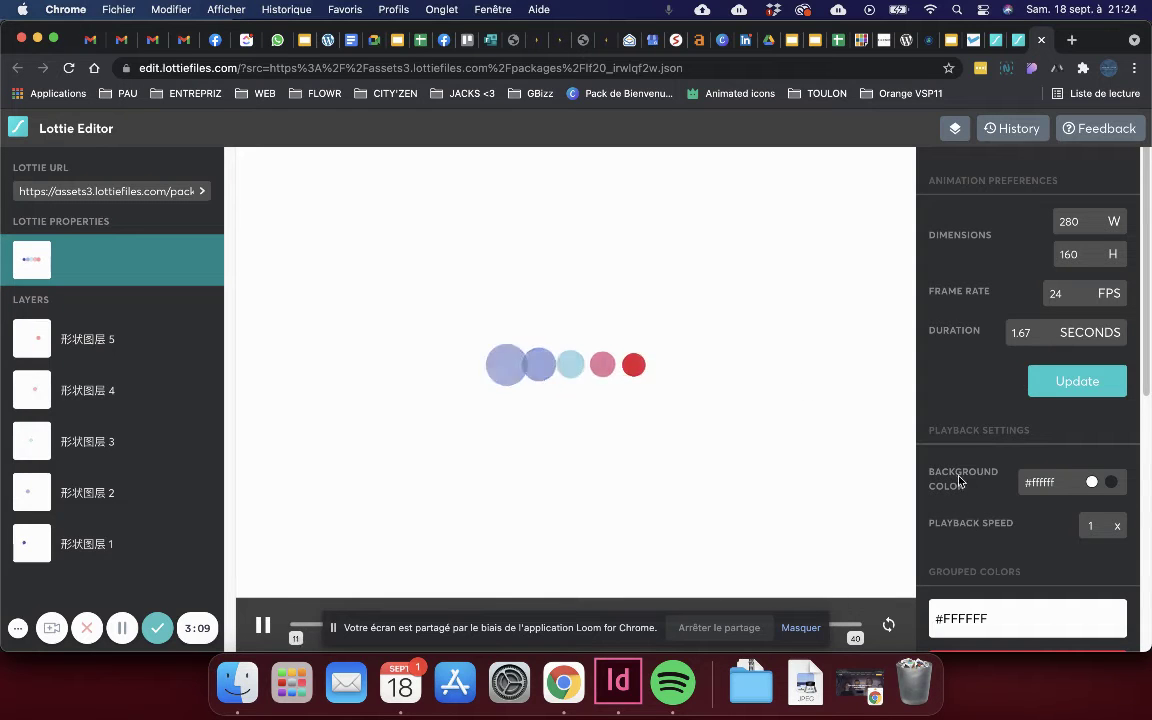
pyautogui.scroll(-1, 949, 419)
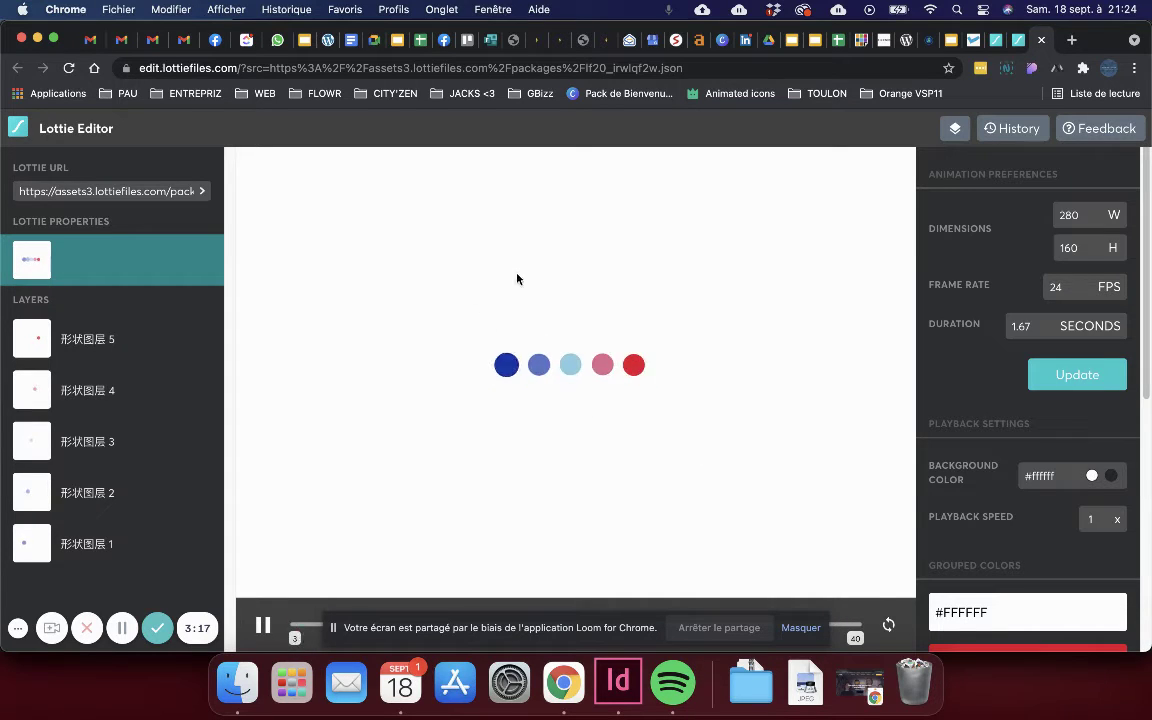
# - Switch to the staging.flowragency.com site, extract its color palette with the style inspector extension and copy the teal #01a8b1
pyautogui.click(603, 45)
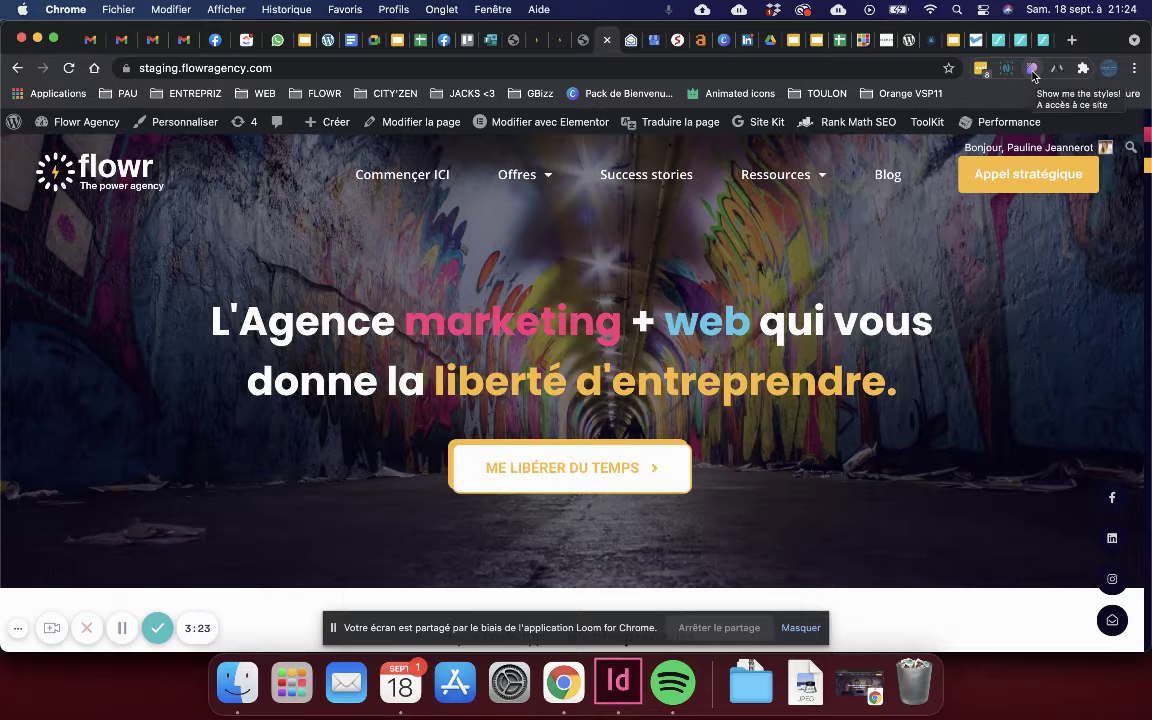
pyautogui.click(1033, 69)
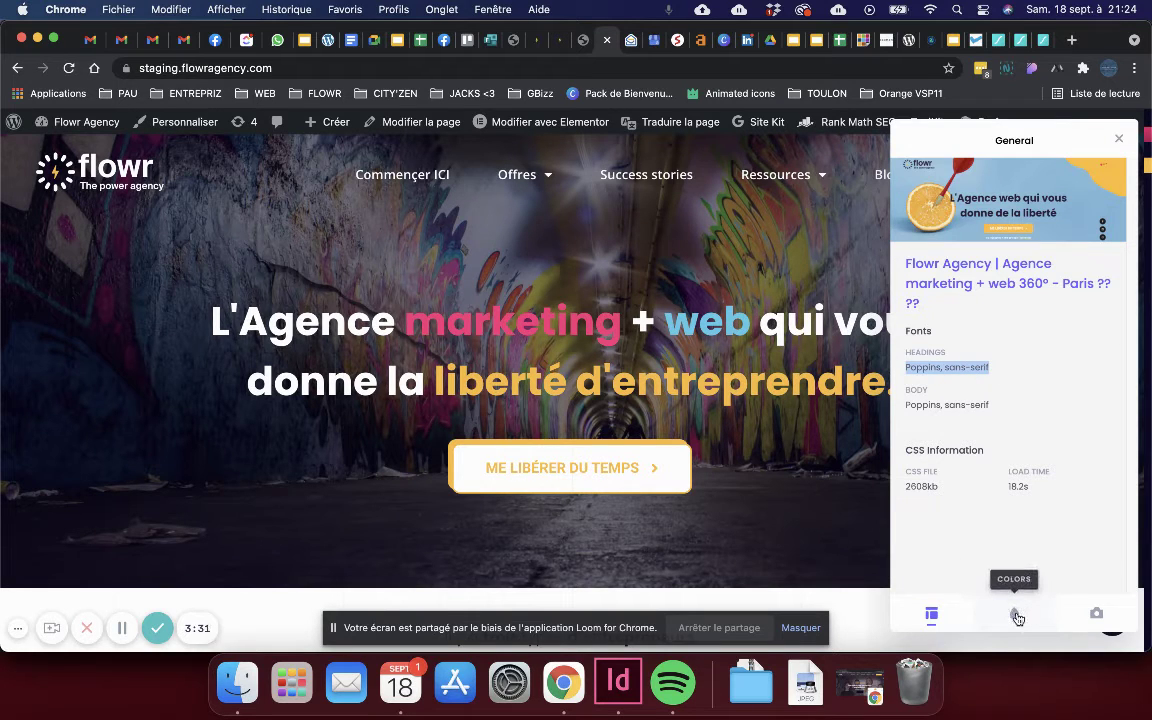
pyautogui.click(1015, 614)
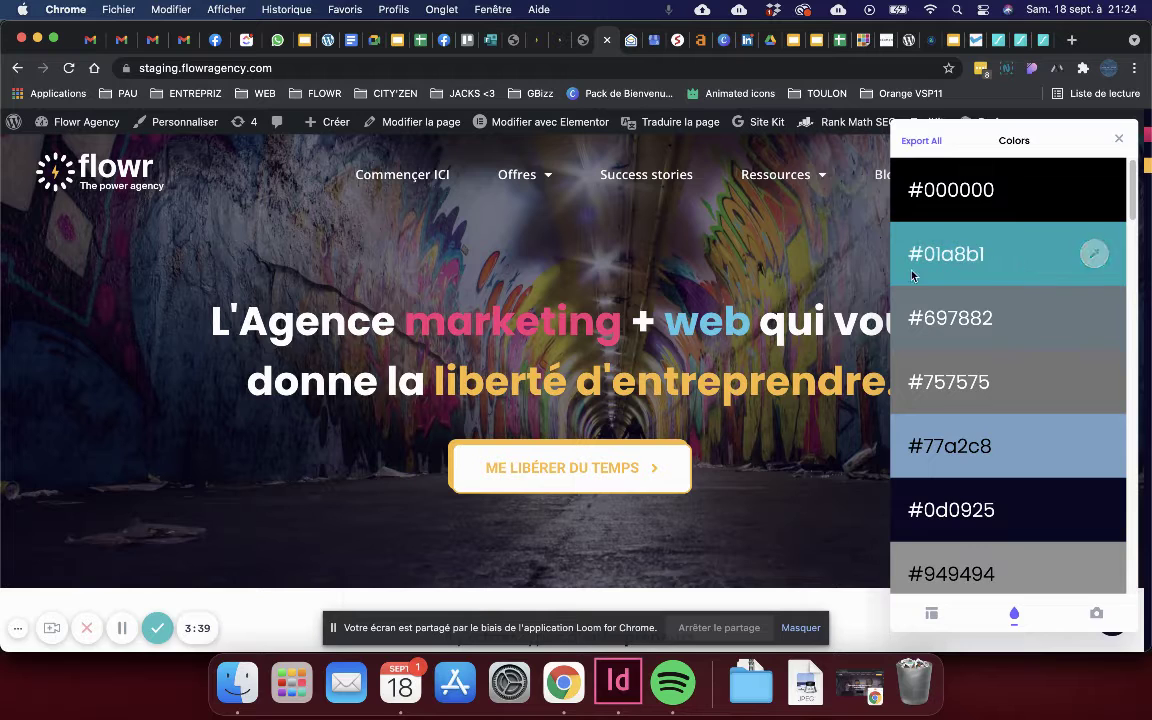
pyautogui.click(1099, 256)
# - Return to the Lottie Editor and replace the red grouped color #E4002B with the copied teal #01A8B1
pyautogui.click(1041, 41)
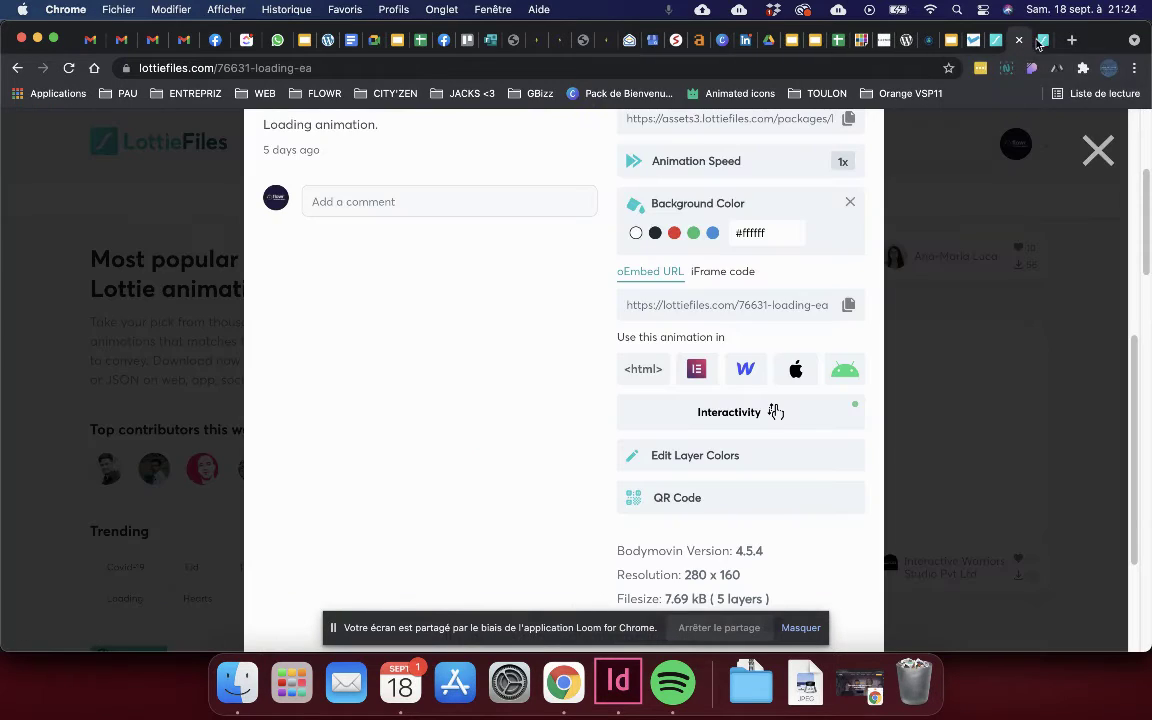
pyautogui.click(1041, 42)
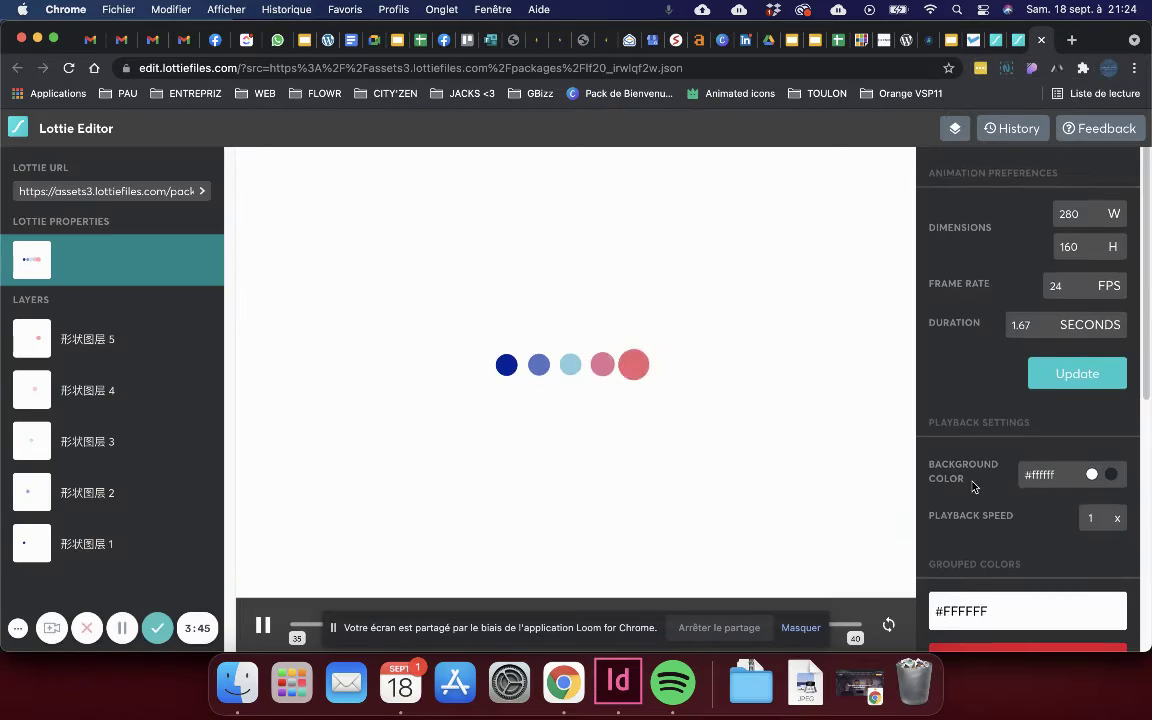
pyautogui.scroll(-5, 973, 486)
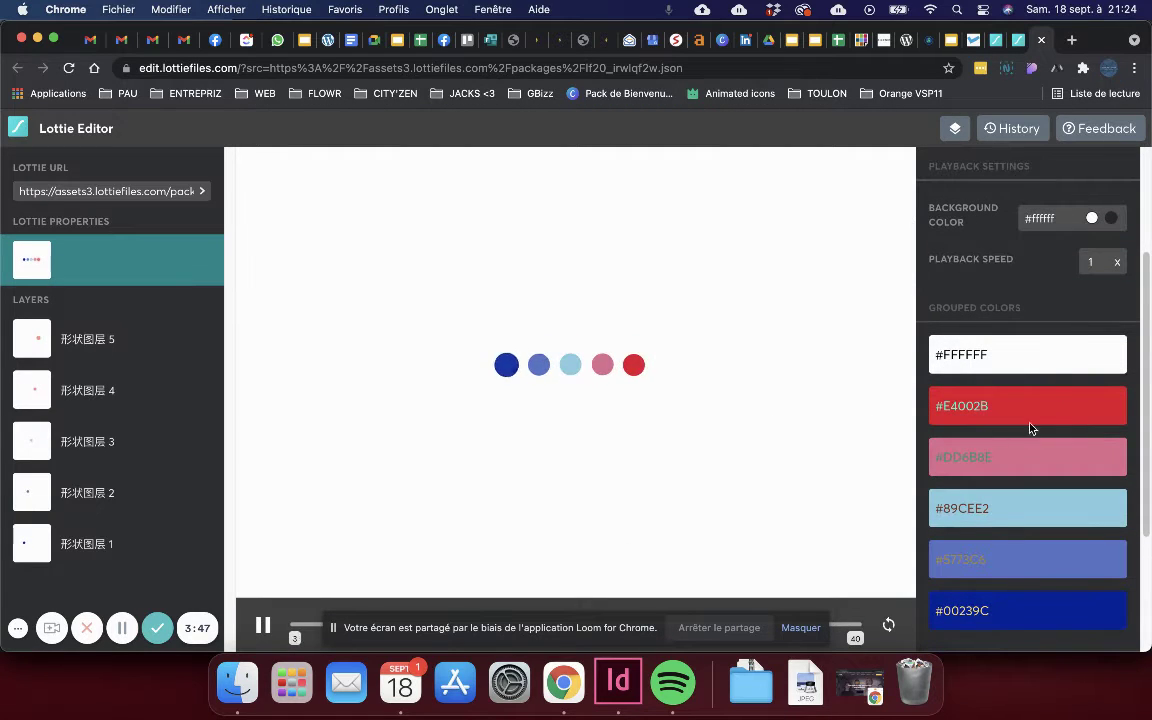
pyautogui.click(972, 408)
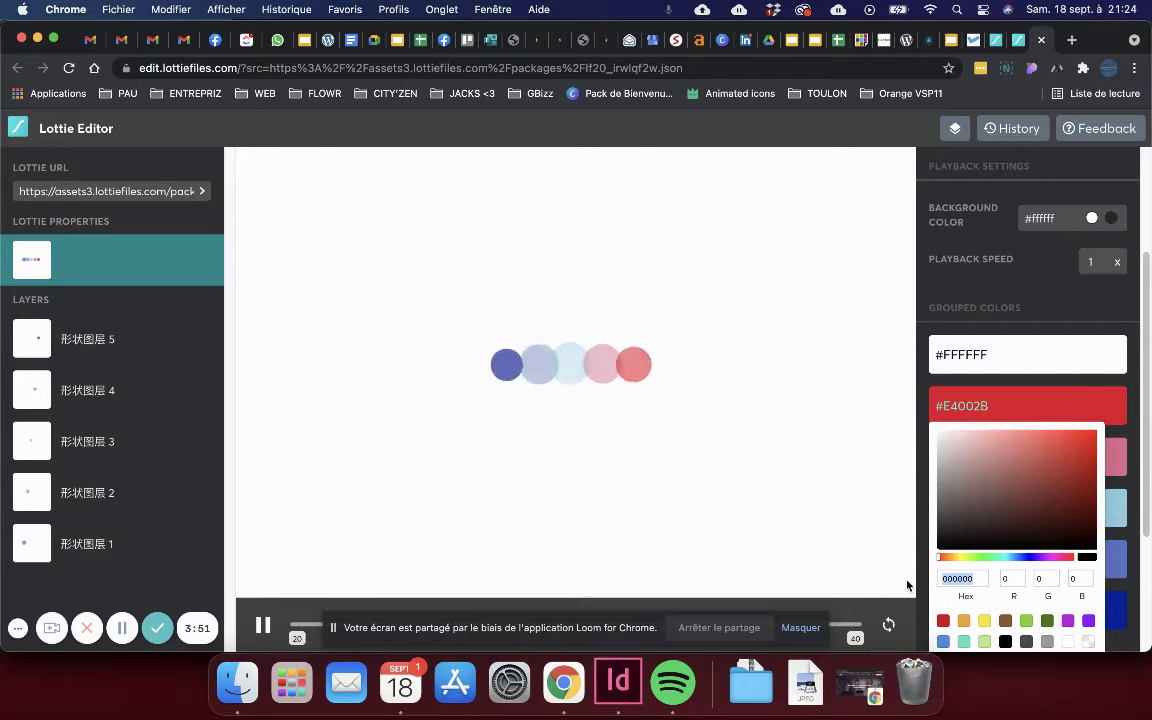
pyautogui.press('super+v')
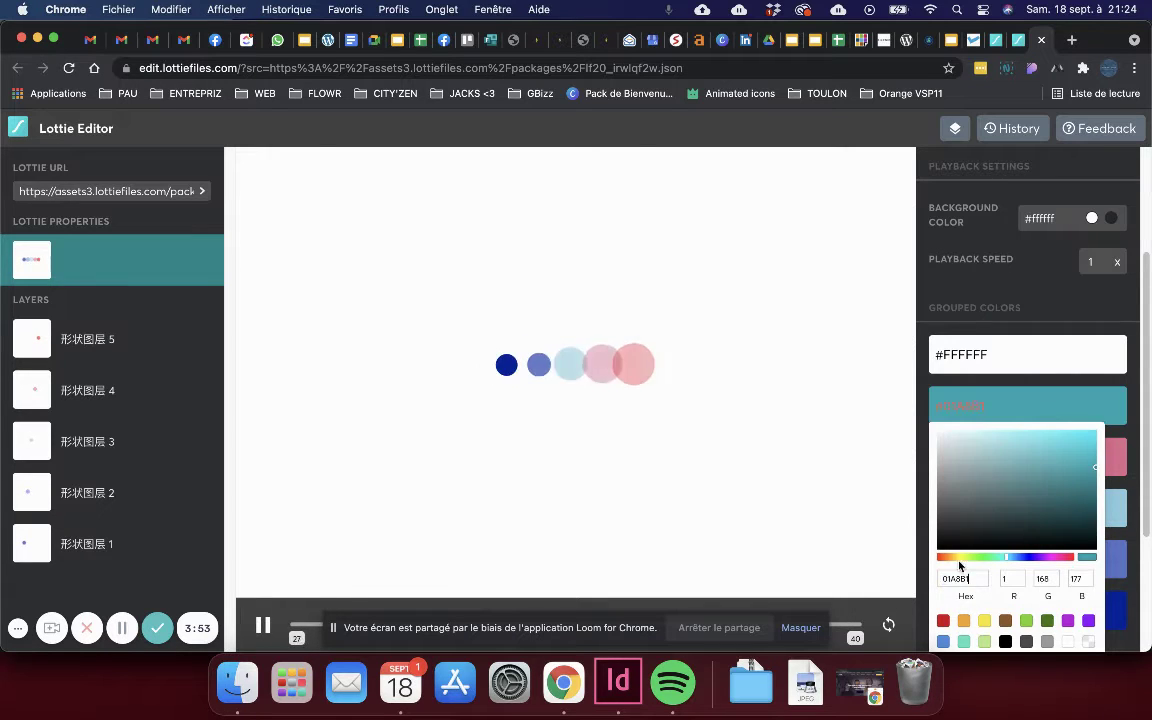
# - Apply the pasted teal #01A8B1 to the animation's selected grouped color
pyautogui.scroll(-3, 992, 552)
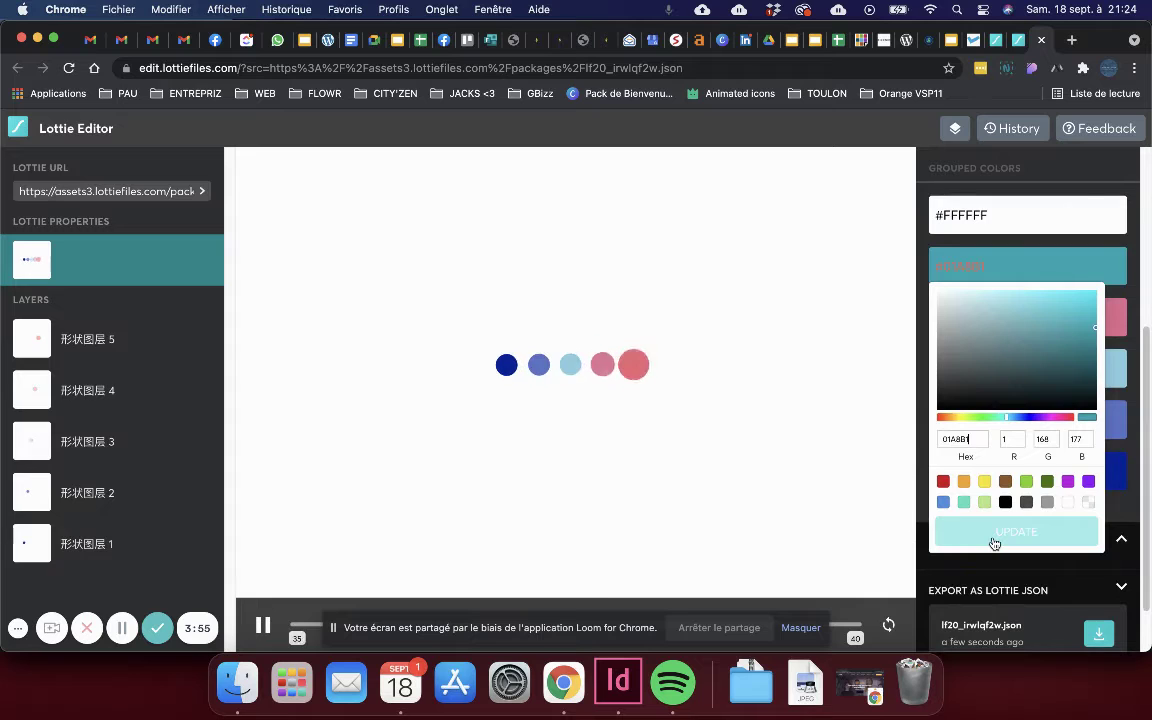
pyautogui.click(994, 543)
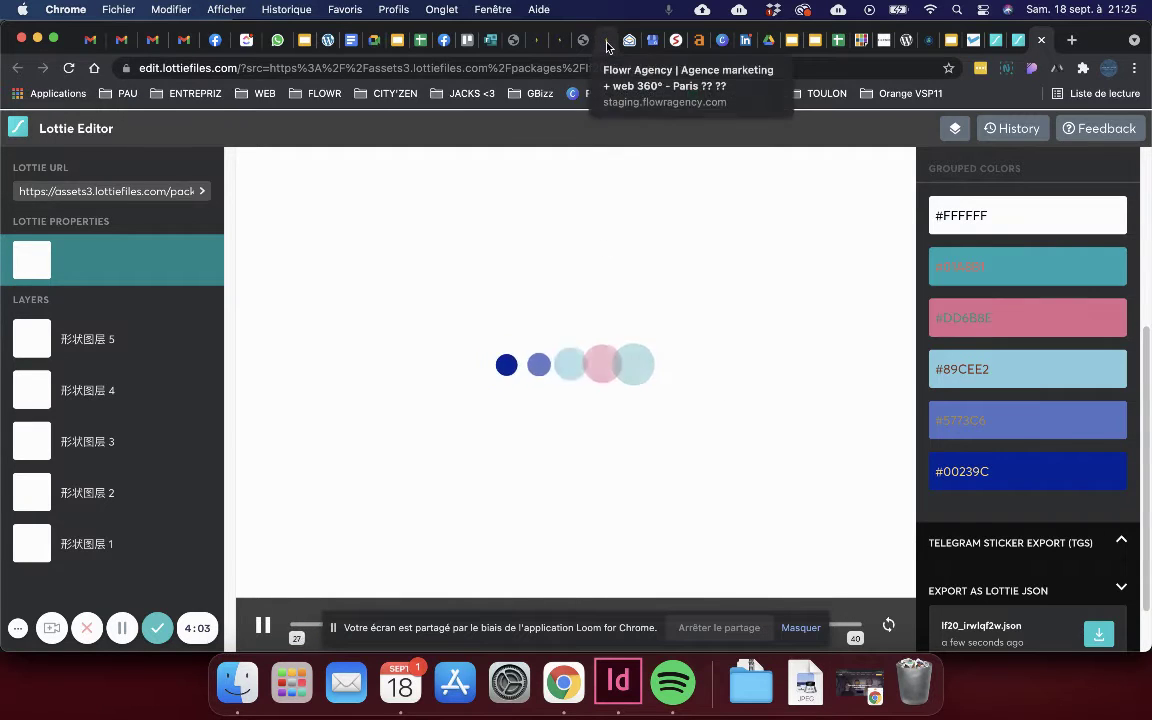
# - Try the pink #cc3366 copied from the staging.flowragency.com palette as replacement for the grouped color #DD6B8E in the Lottie Editor
pyautogui.click(545, 39)
pyautogui.scroll(-5, 1000, 458)
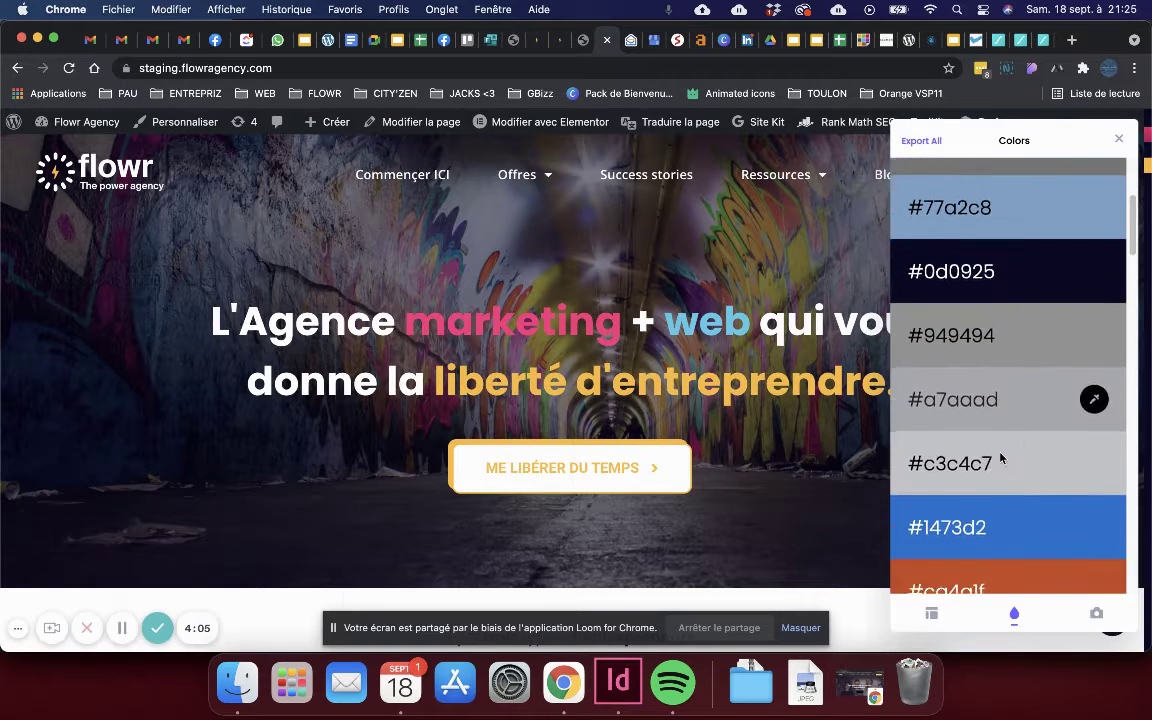
pyautogui.scroll(-3, 1000, 458)
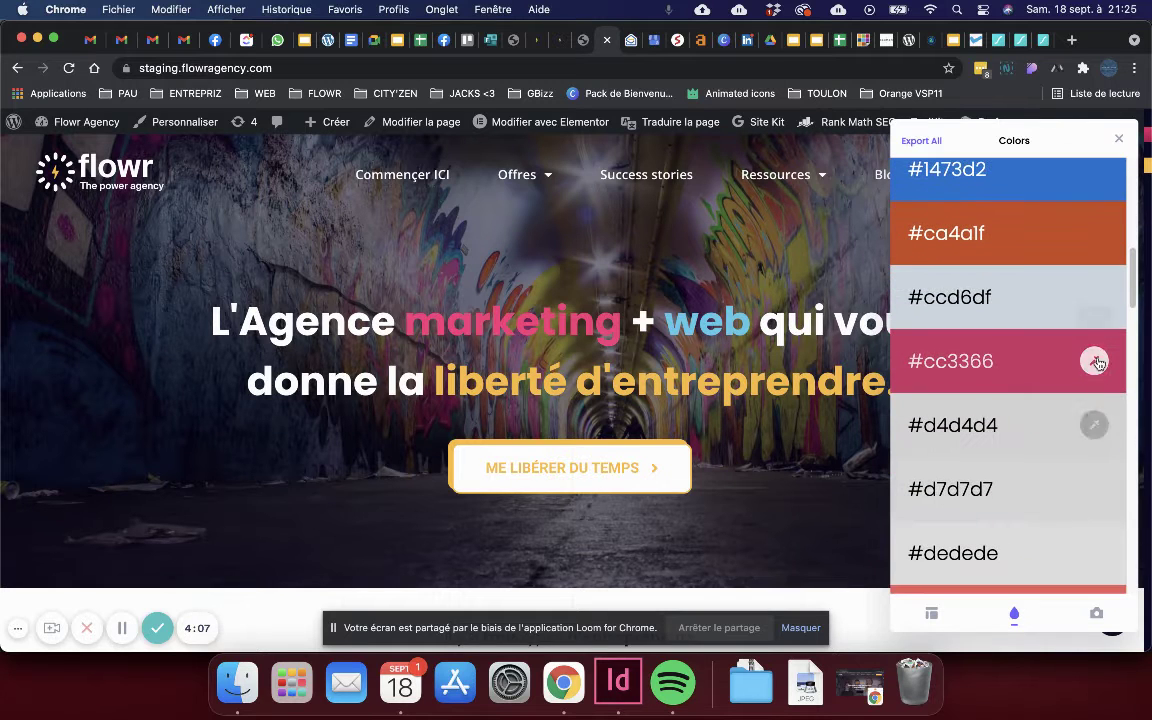
pyautogui.click(1095, 362)
pyautogui.press('super+9')
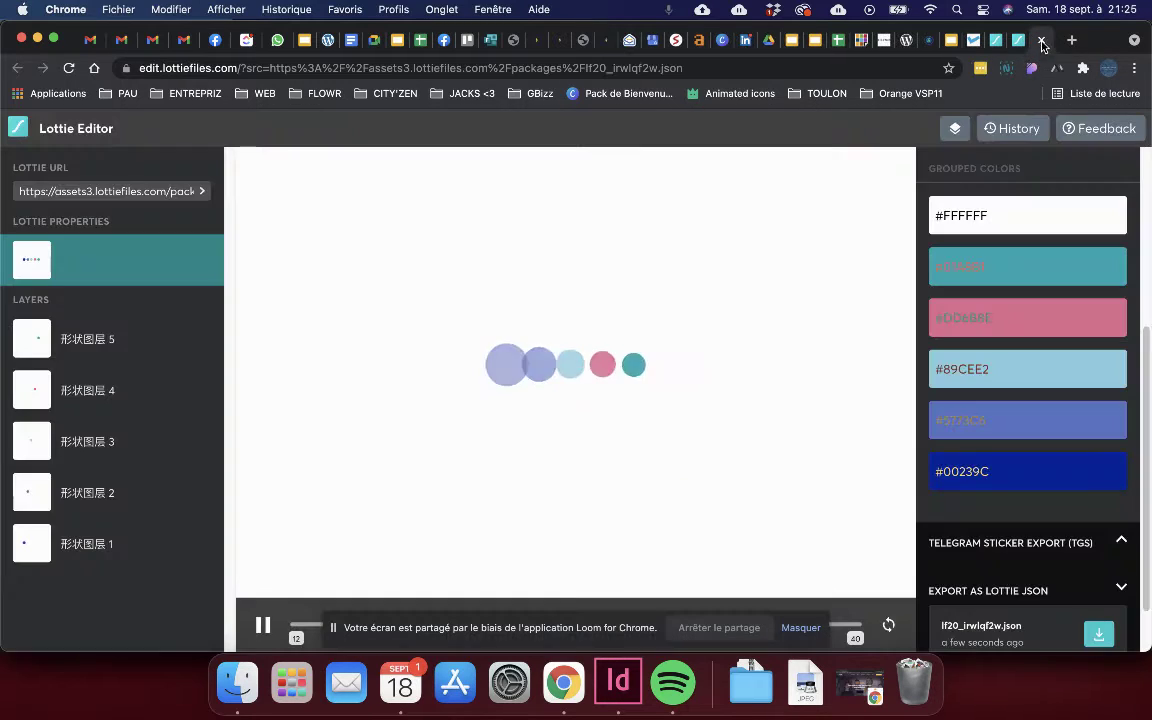
pyautogui.click(982, 317)
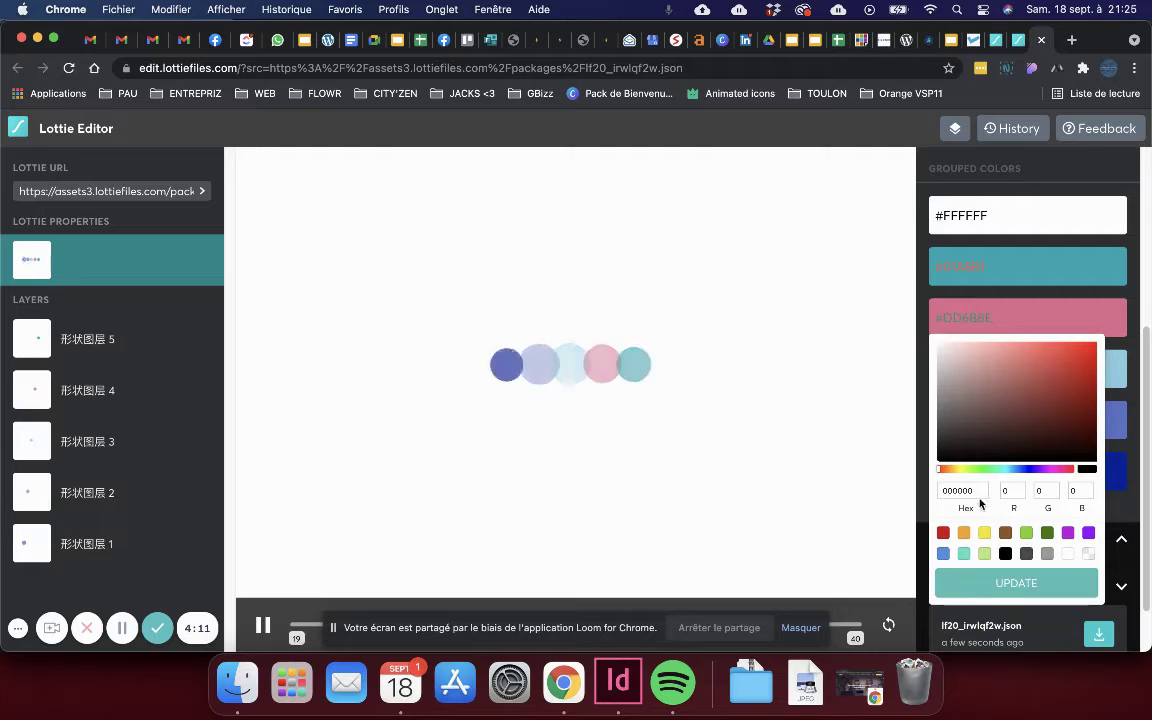
pyautogui.press('super+v')
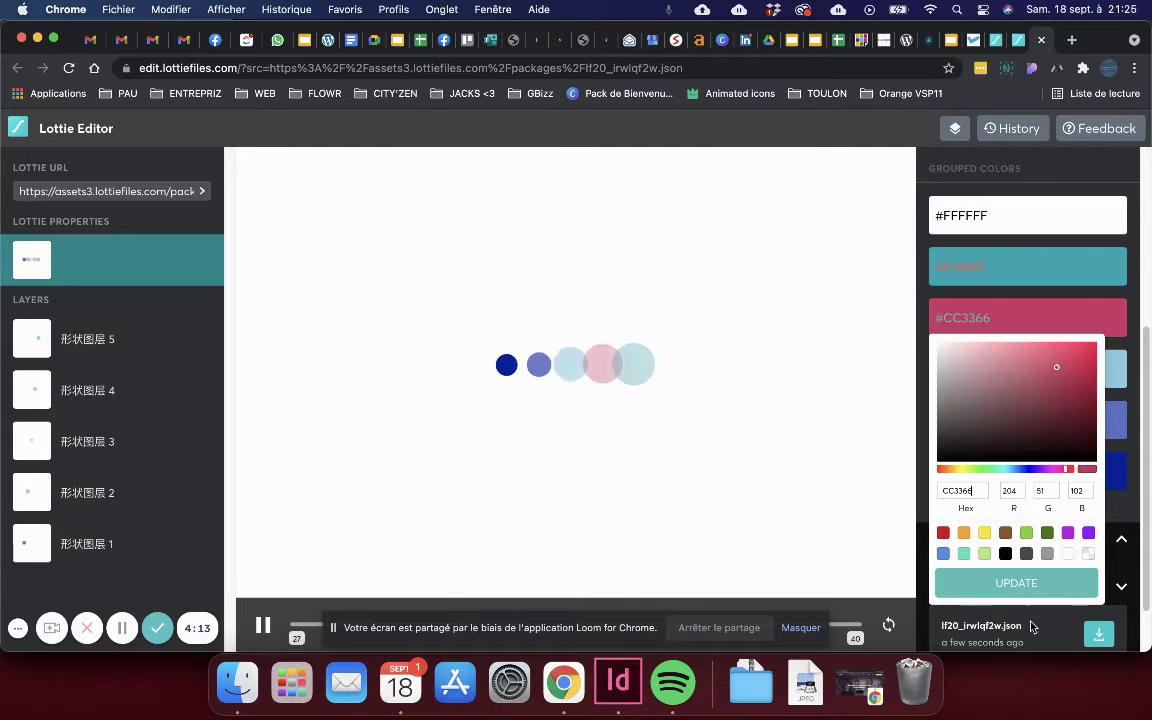
pyautogui.click(1029, 592)
# - Copy the brighter pink #fa347a from the Flowr site's palette and replace the grouped color #CC3366 with it in the Lottie Editor
pyautogui.click(608, 42)
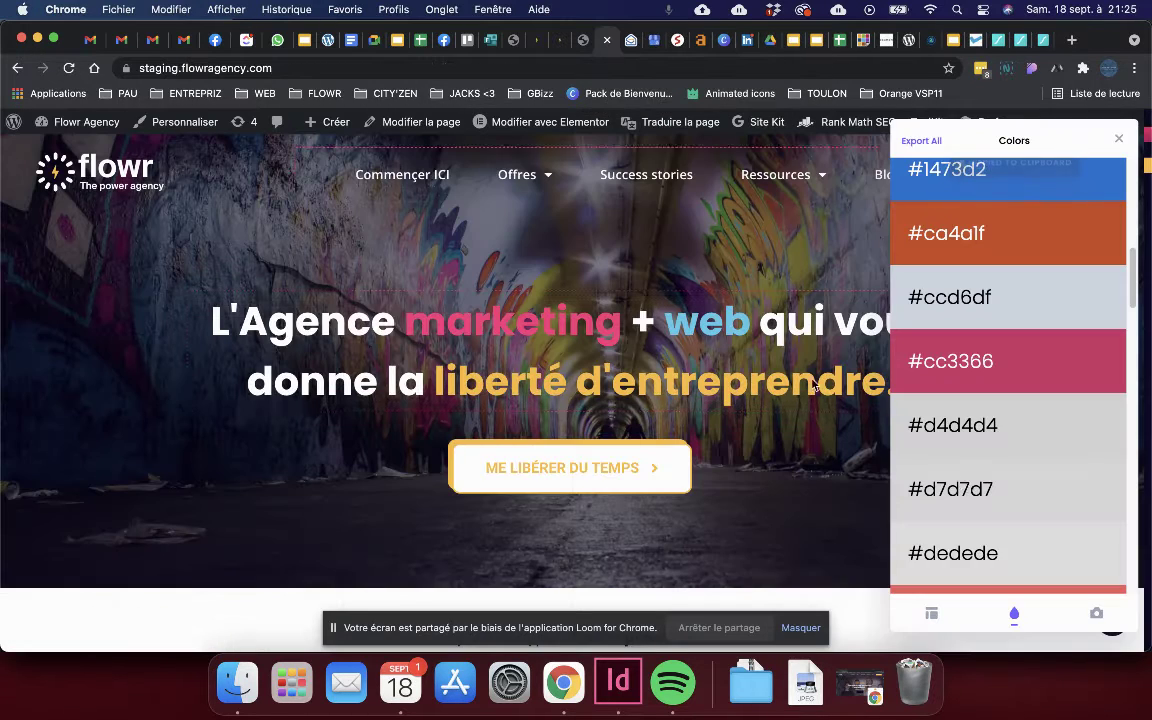
pyautogui.scroll(-5, 1060, 424)
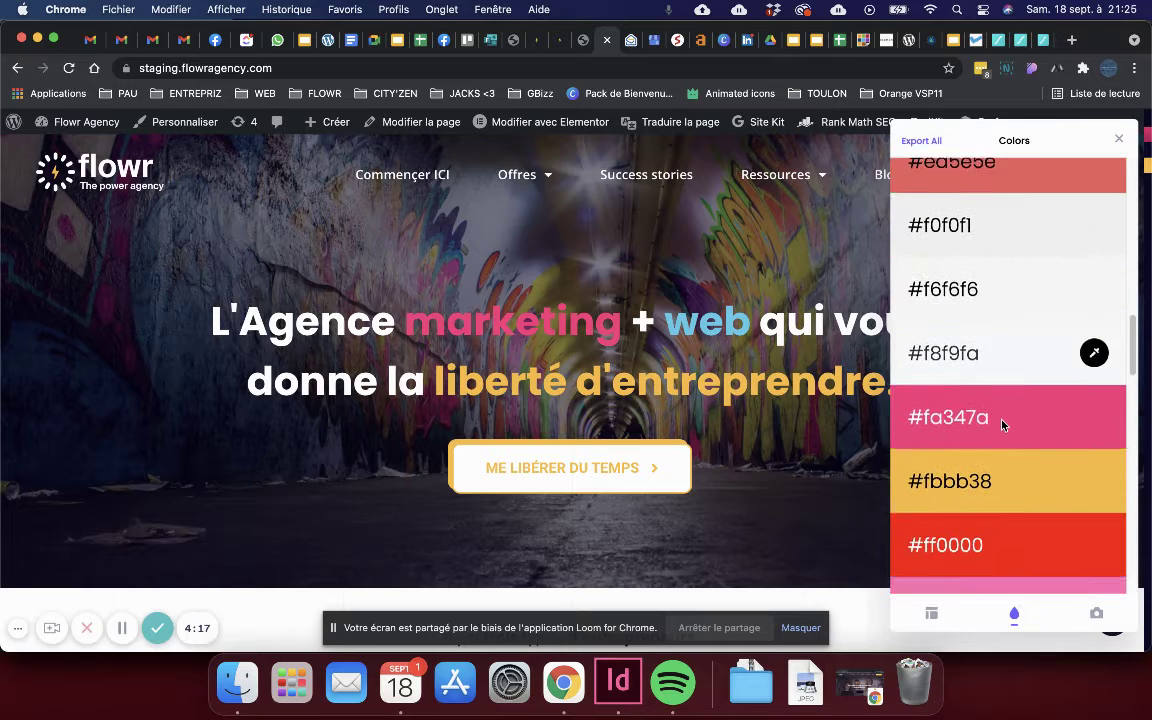
pyautogui.click(1095, 395)
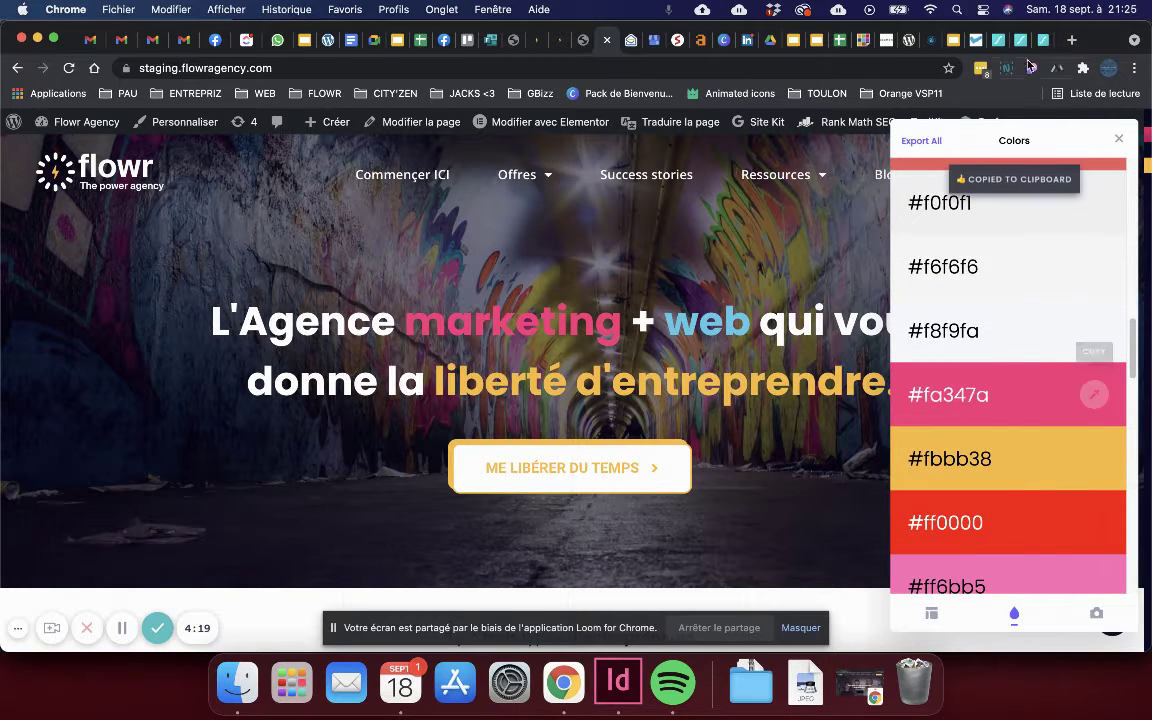
pyautogui.click(1030, 40)
pyautogui.click(1017, 324)
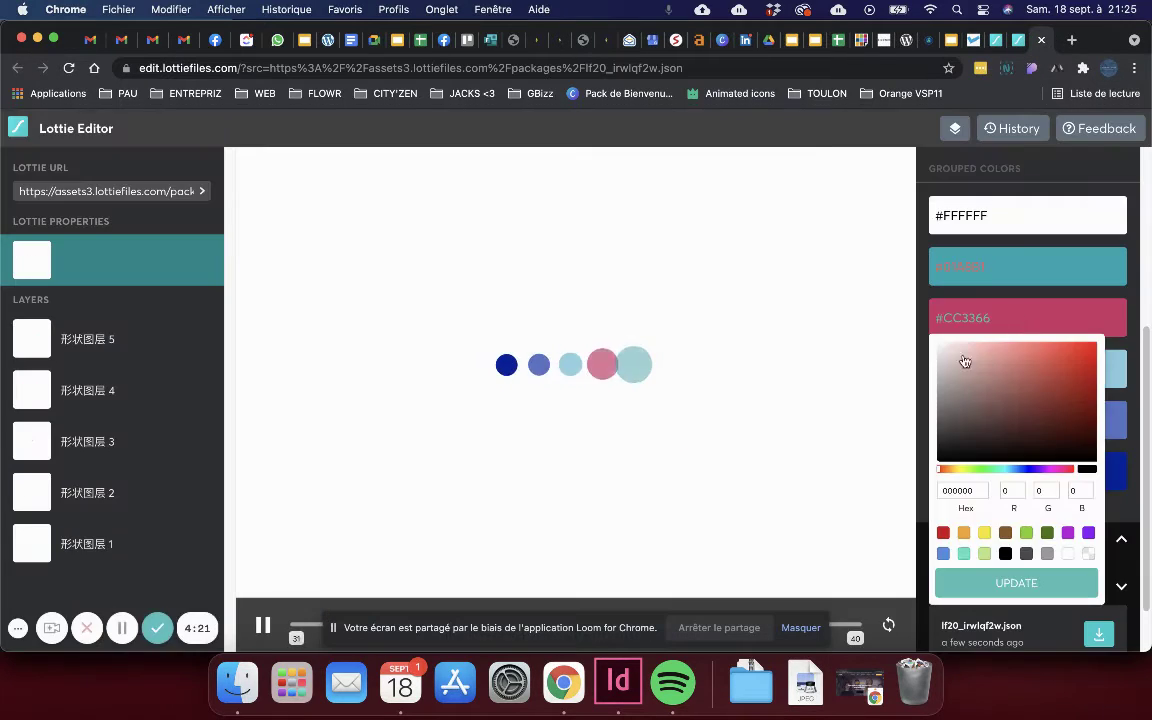
pyautogui.doubleClick(955, 490)
pyautogui.press('super+v')
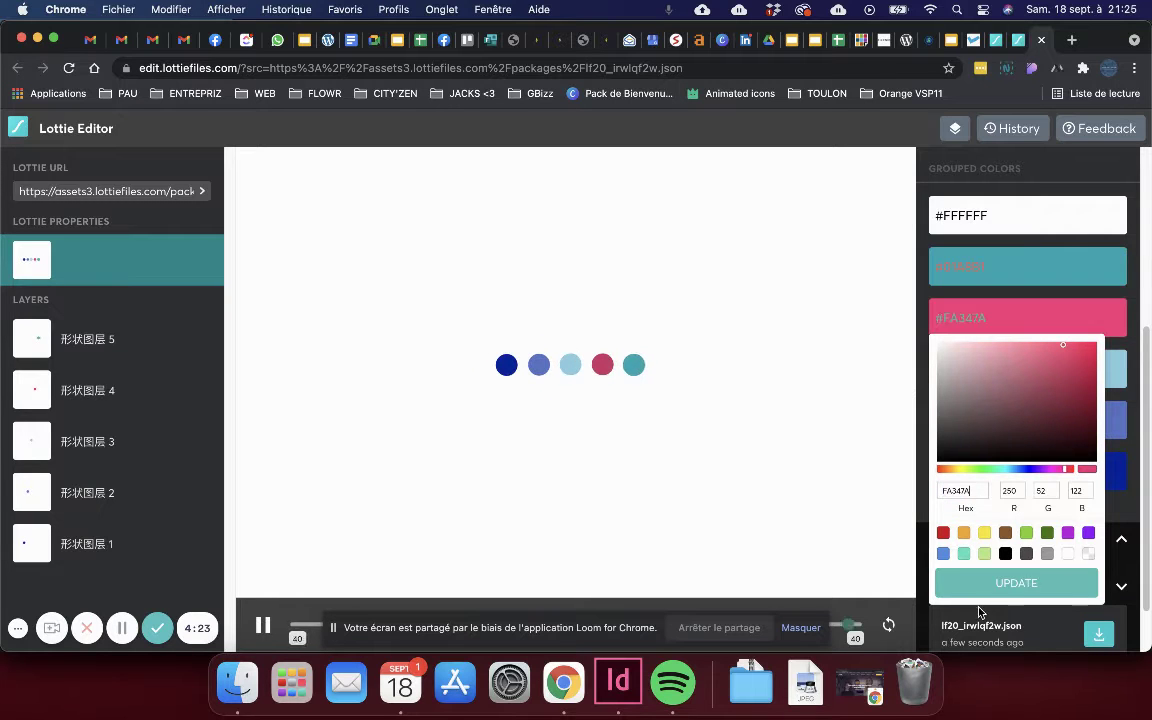
pyautogui.click(994, 585)
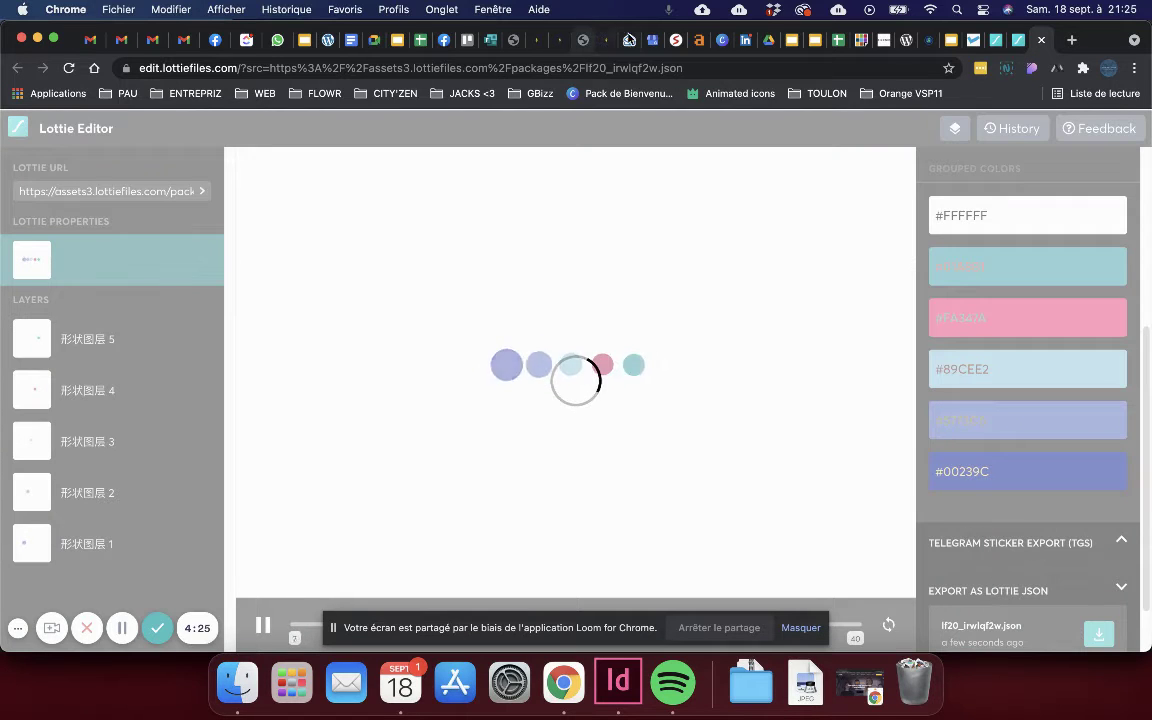
# - Find the yellow #ffbd36 in the site's palette, return to the Lottie Editor and replace the light blue grouped color #89CEE2 with #FA347A
pyautogui.click(590, 40)
pyautogui.scroll(-4, 1038, 425)
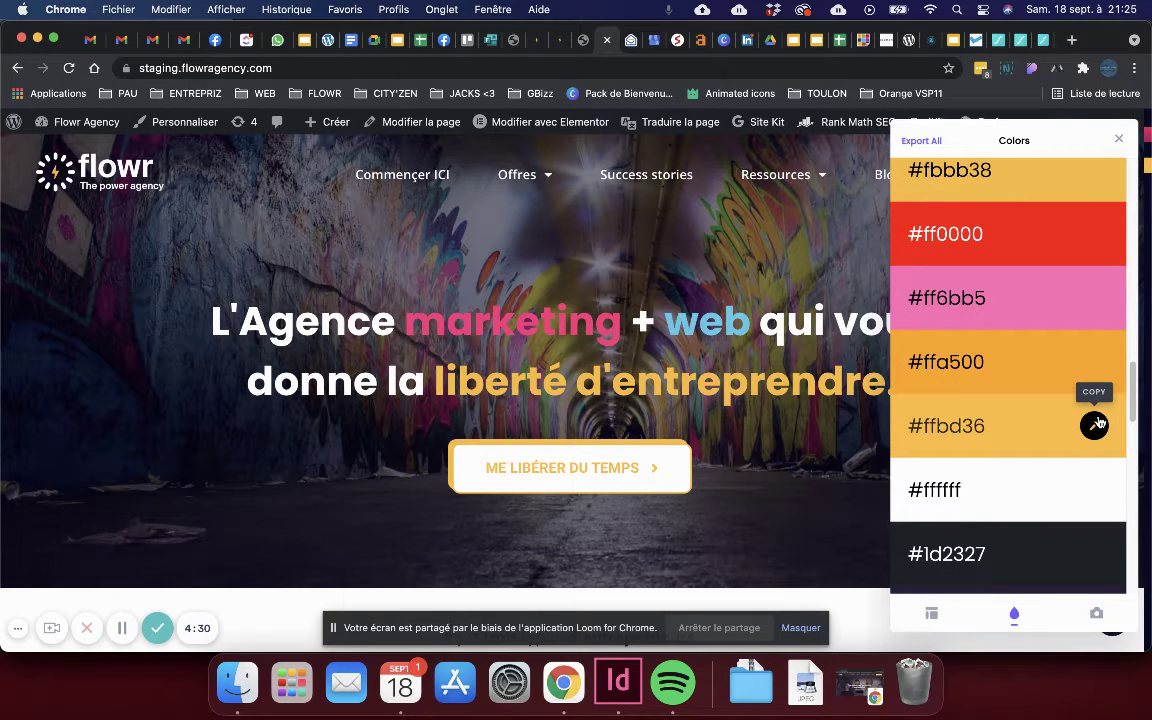
pyautogui.click(1018, 40)
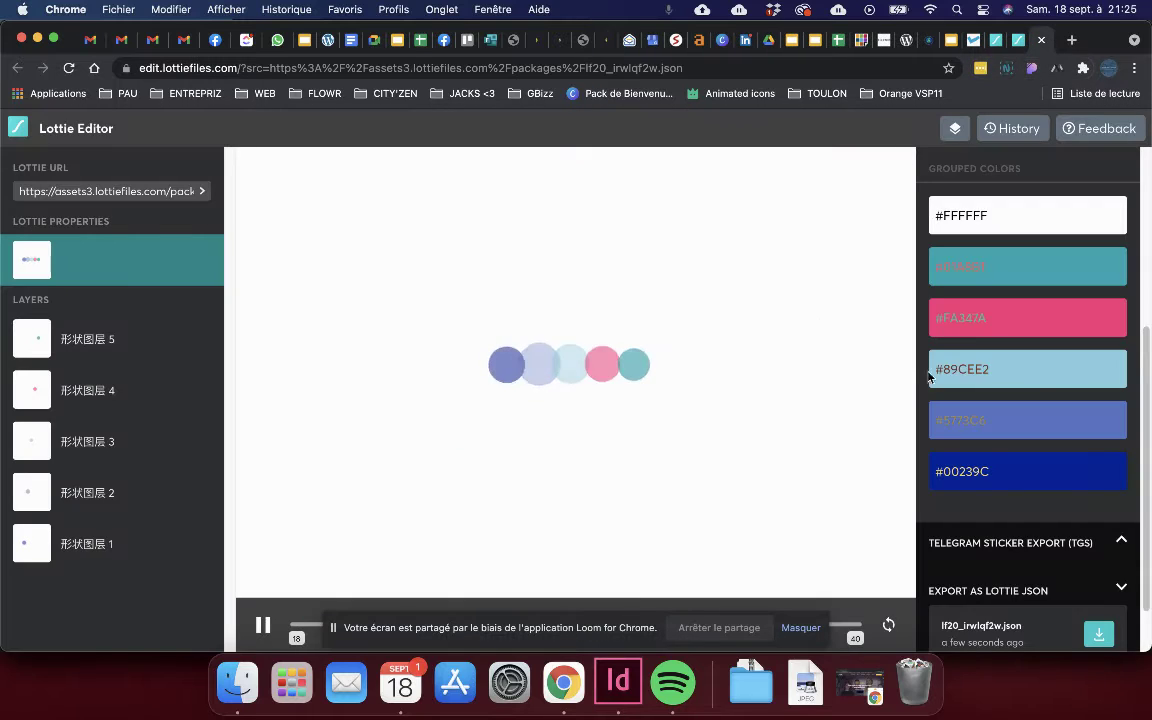
pyautogui.click(1018, 370)
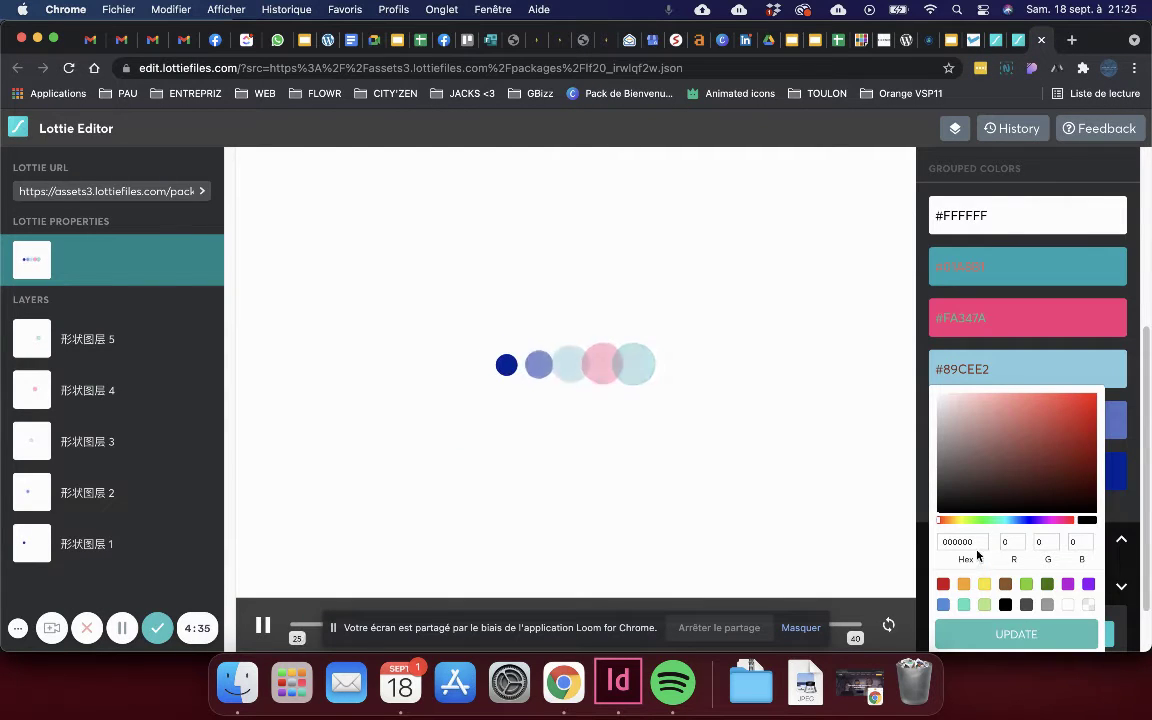
pyautogui.click(1000, 634)
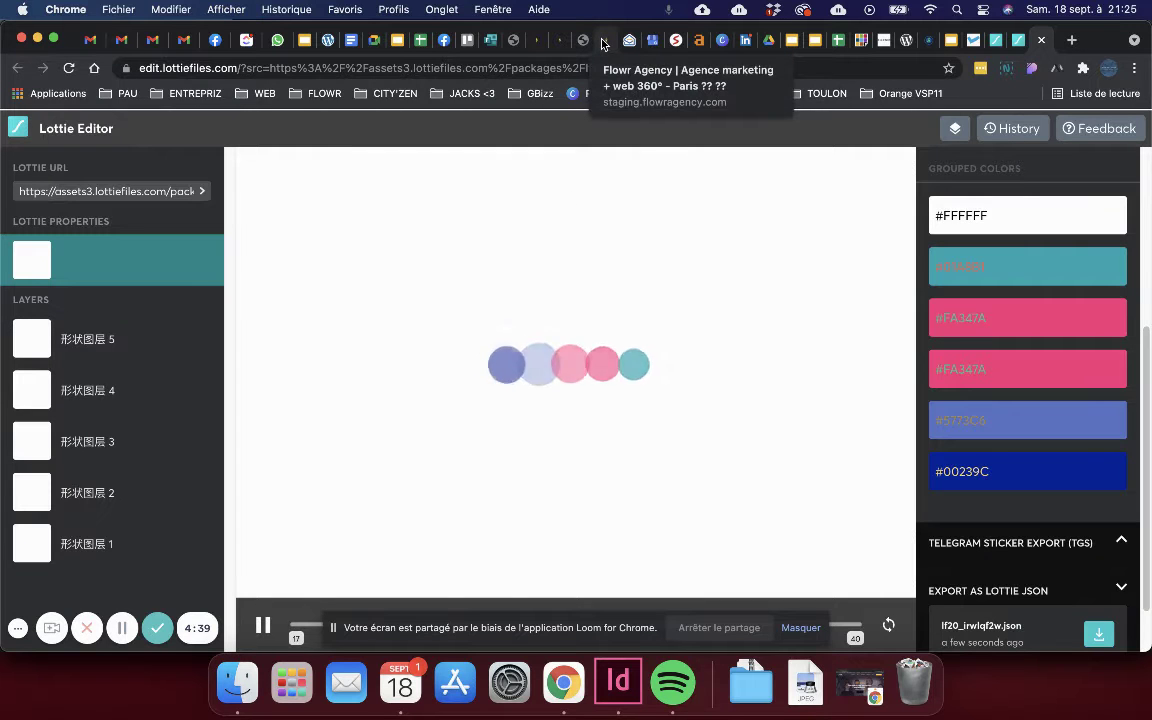
pyautogui.click(996, 380)
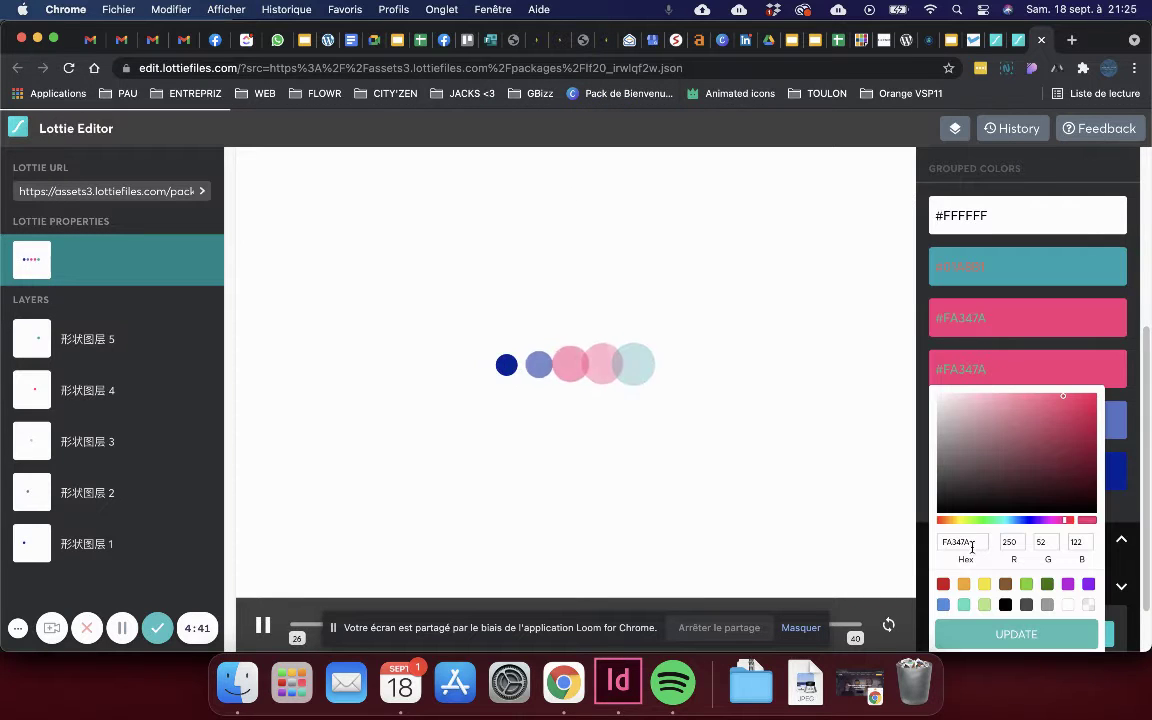
pyautogui.press('Return')
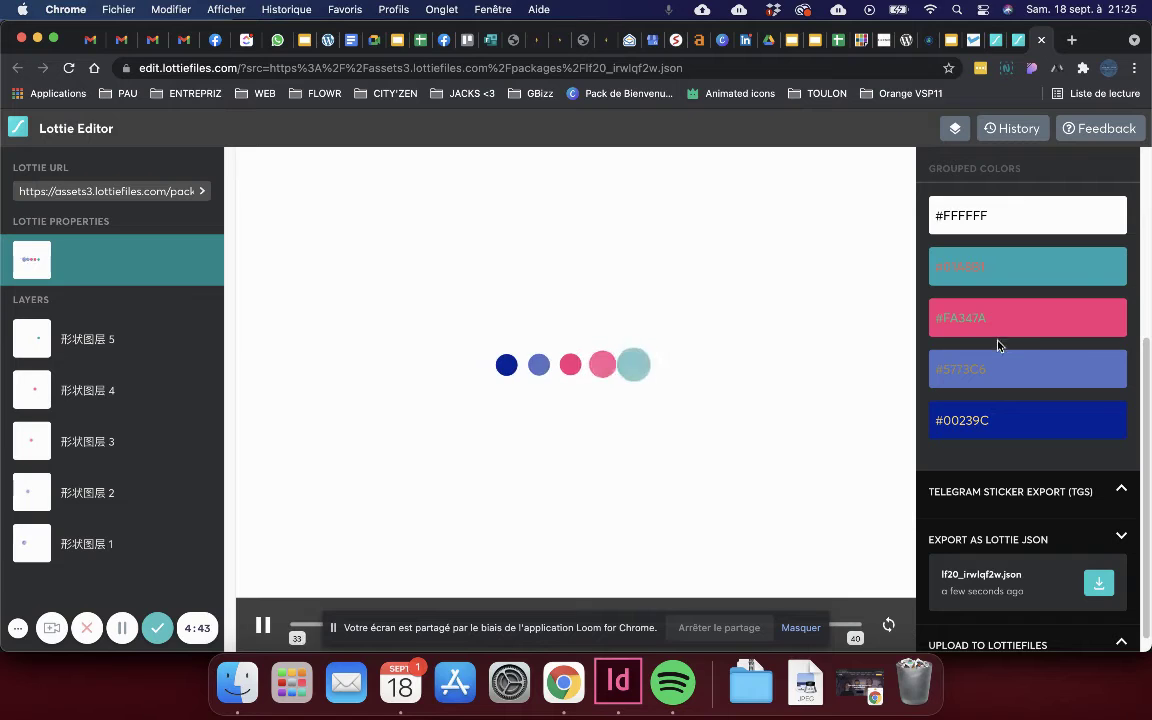
# - Replace the violet-blue grouped color #5773C6 with the copied pink #FA347A
pyautogui.scroll(-1, 1010, 421)
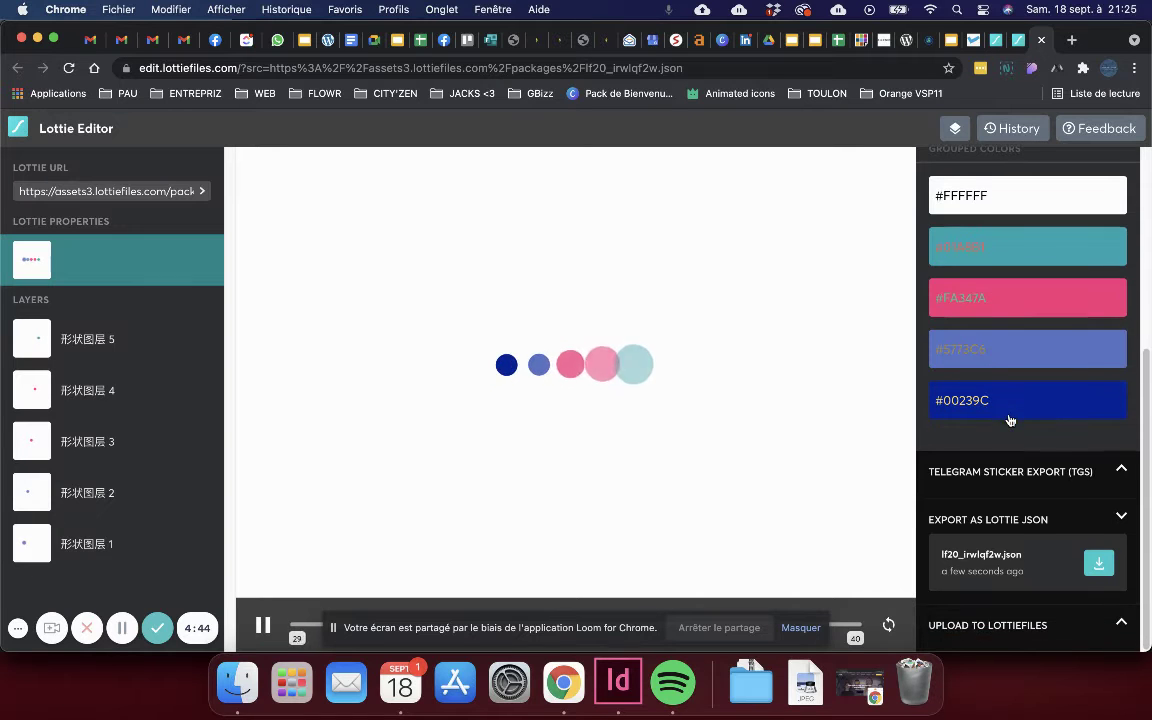
pyautogui.click(996, 347)
pyautogui.doubleClick(985, 521)
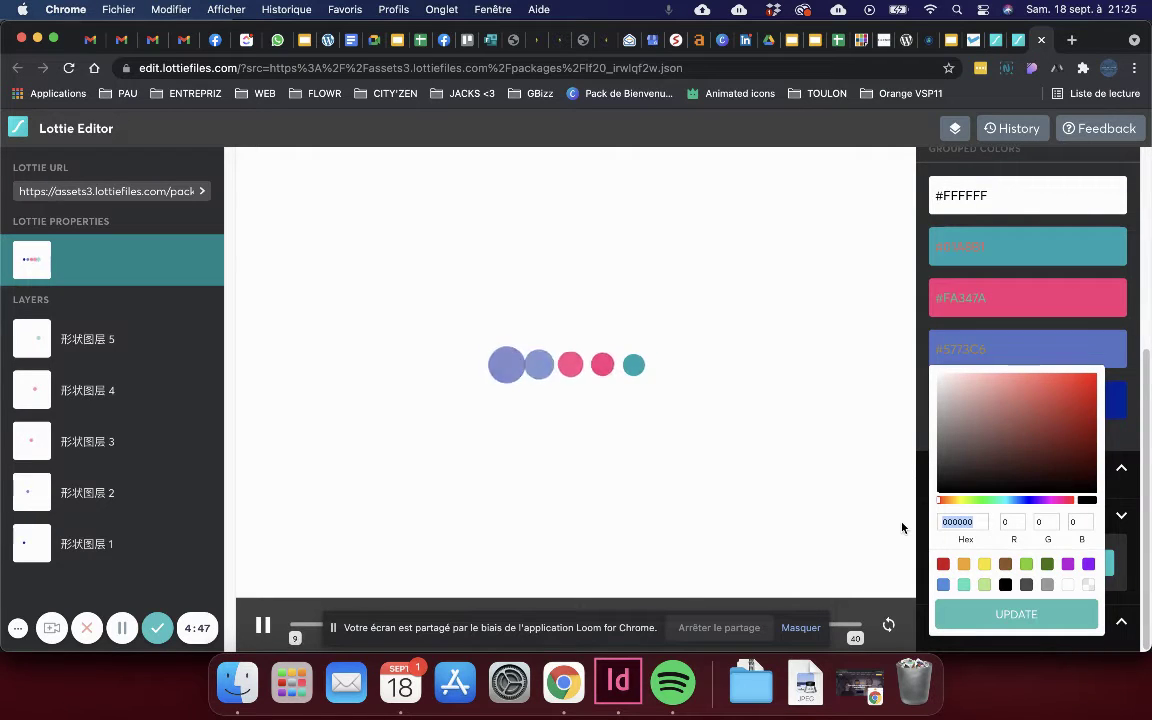
pyautogui.click(1010, 612)
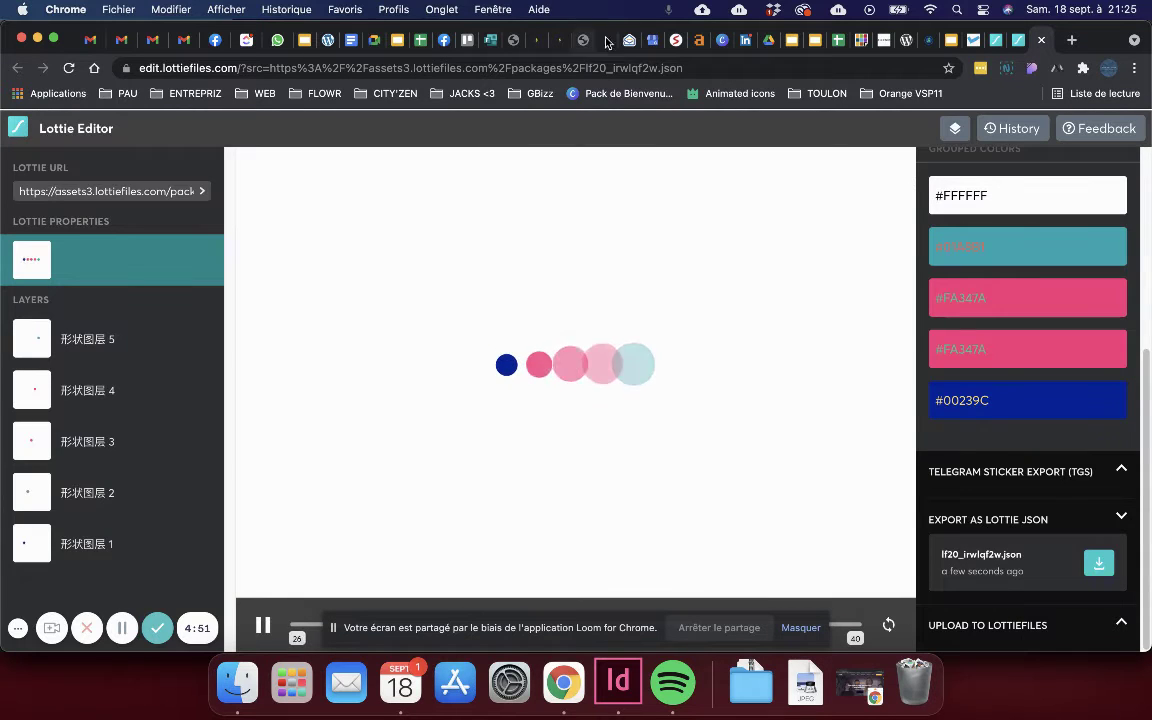
# - Copy the yellow #ffbd36 from the Flowr site's palette and replace the pink grouped color #FA347A with it in the Lottie Editor
pyautogui.click(606, 42)
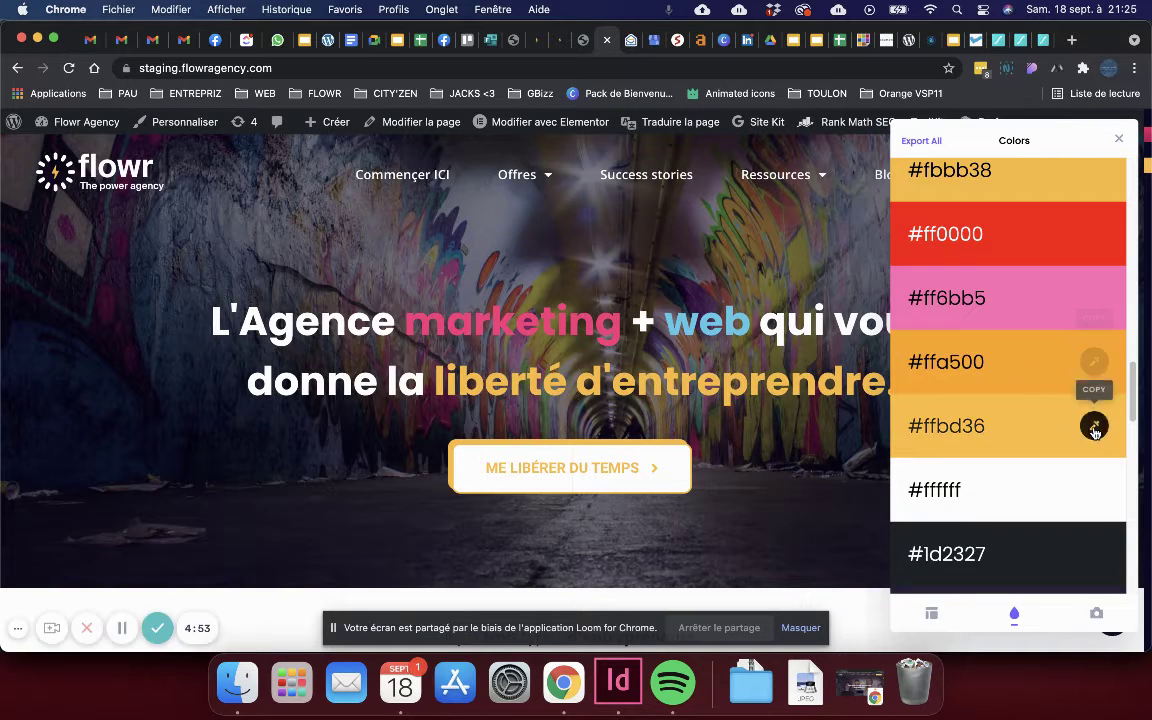
pyautogui.click(1094, 428)
pyautogui.click(1040, 40)
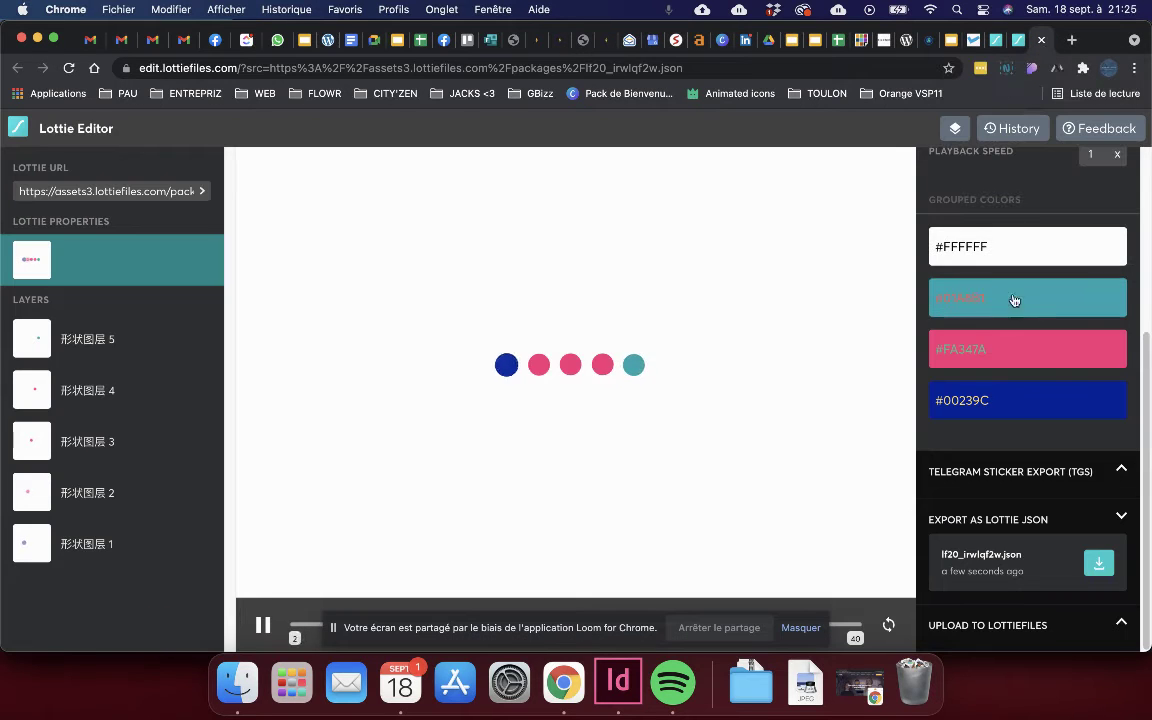
pyautogui.click(1012, 352)
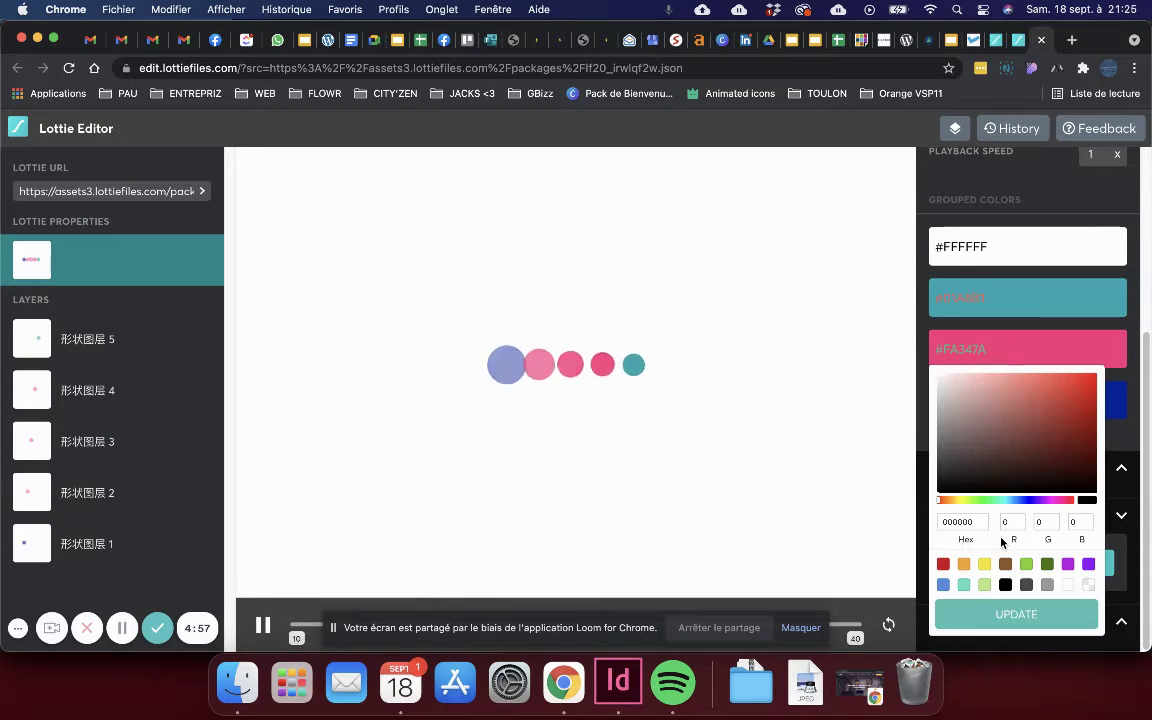
pyautogui.moveTo(986, 522); pyautogui.dragTo(935, 522)
pyautogui.press('cmd+v')
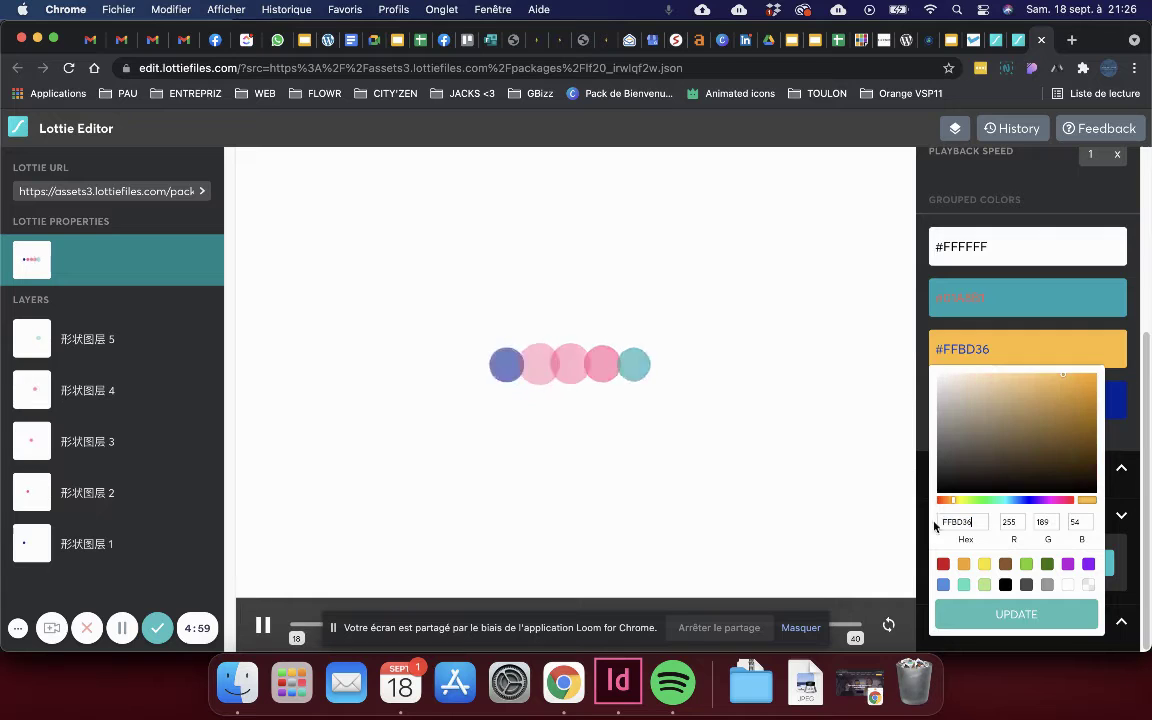
pyautogui.click(1012, 618)
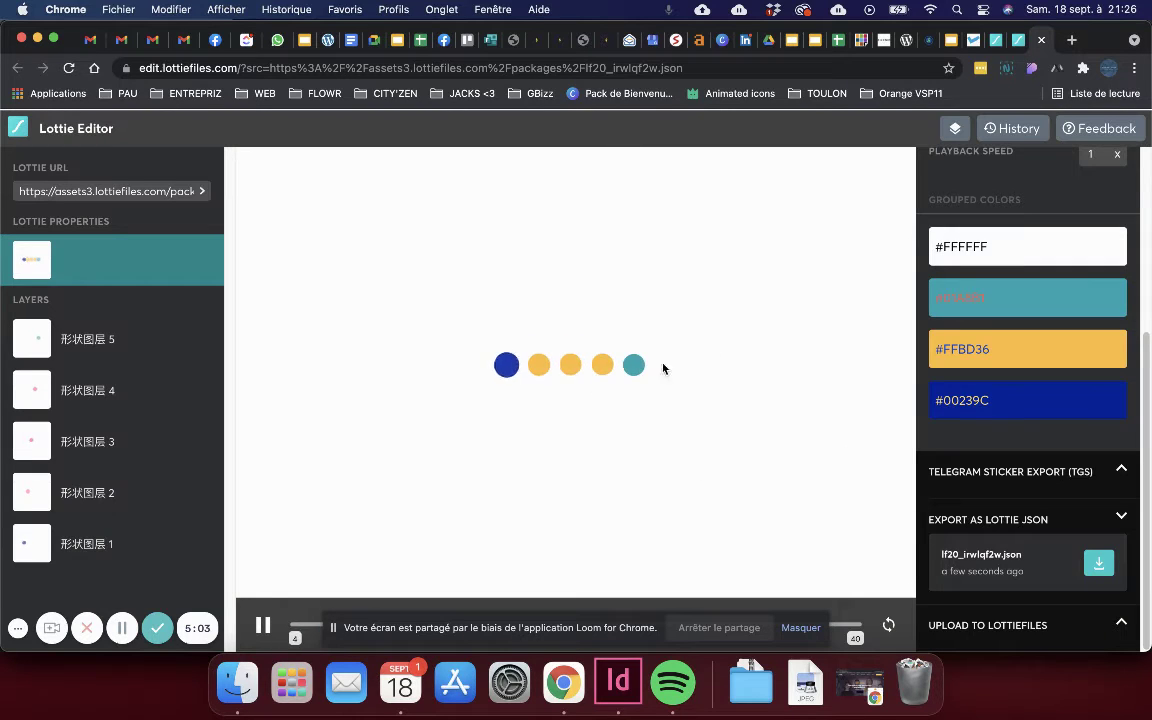
# - Copy the light blue #52cbe9 from the Flowr site's palette and replace the dark blue grouped color #00239C with it in the Lottie Editor
pyautogui.click(976, 408)
pyautogui.click(976, 408)
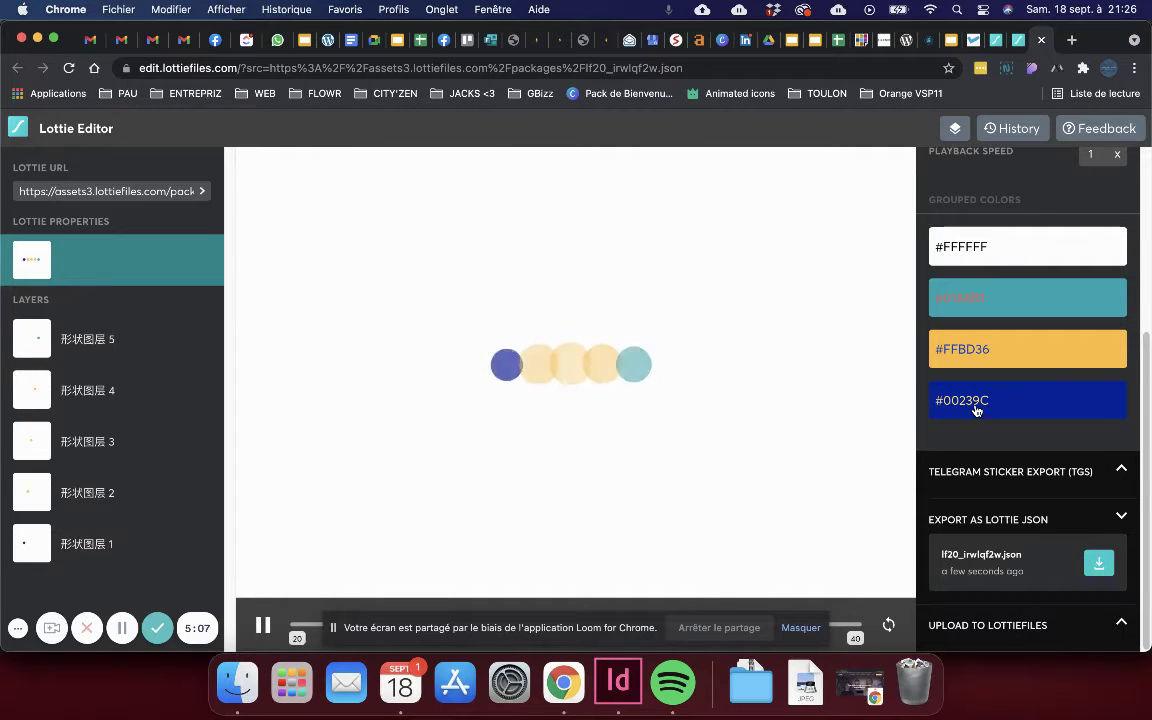
pyautogui.click(976, 408)
pyautogui.click(604, 40)
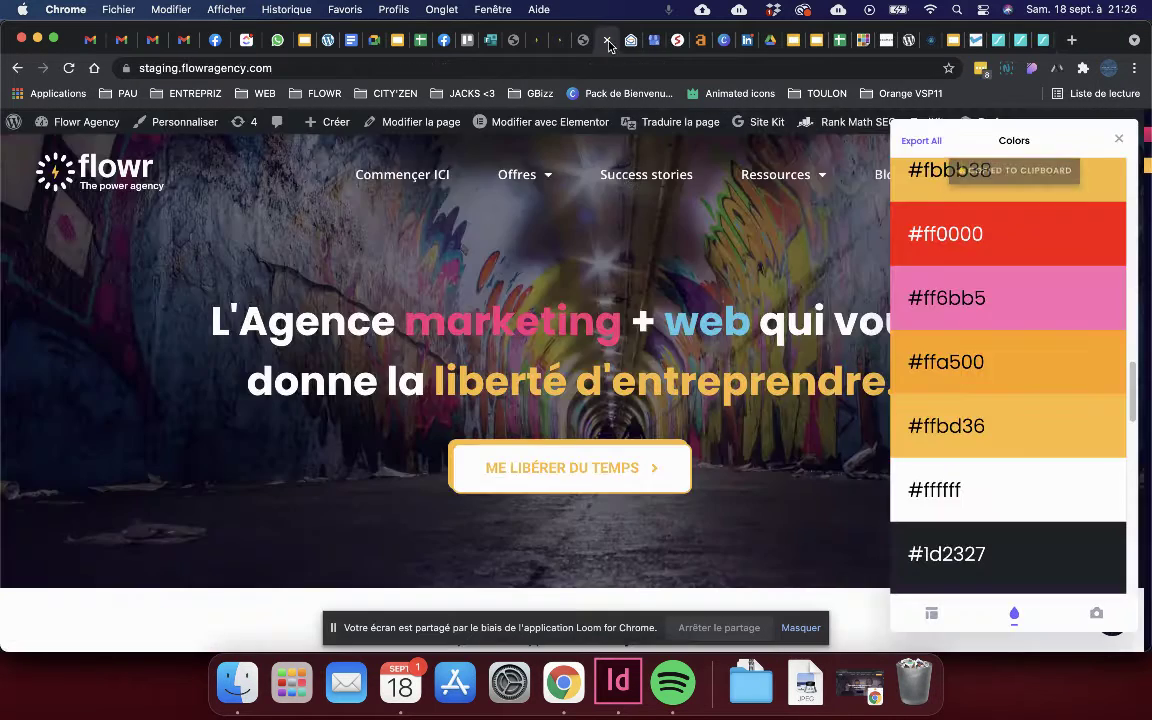
pyautogui.scroll(-8, 984, 368)
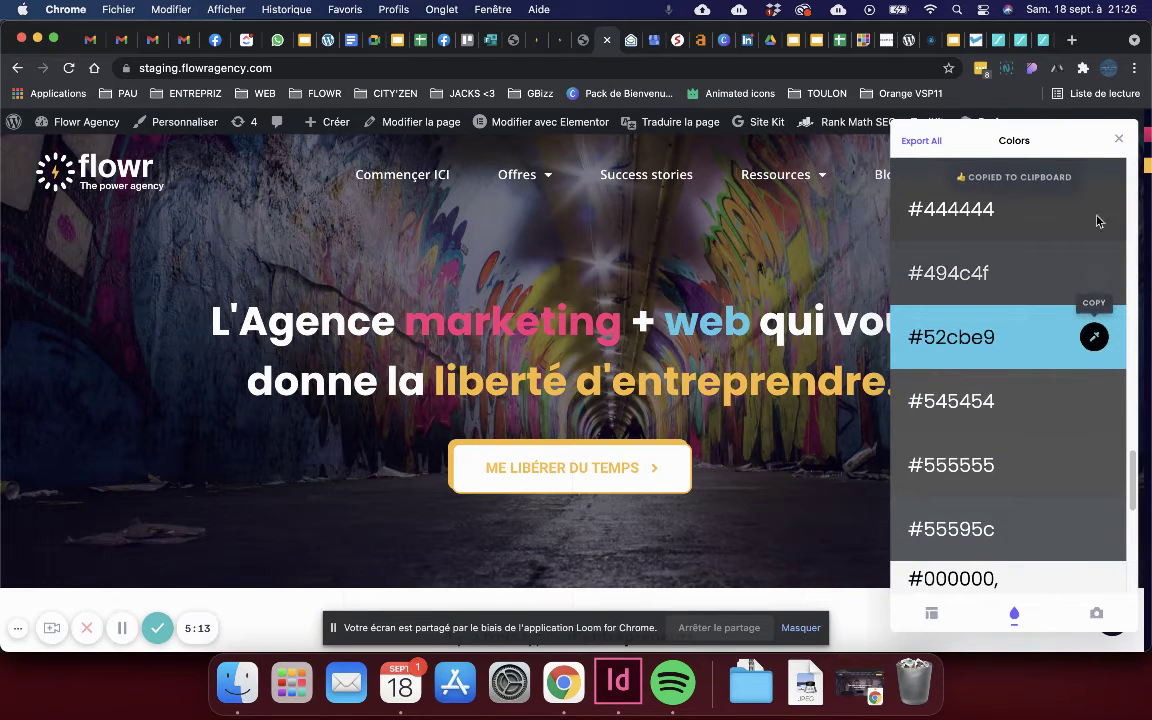
pyautogui.click(1020, 40)
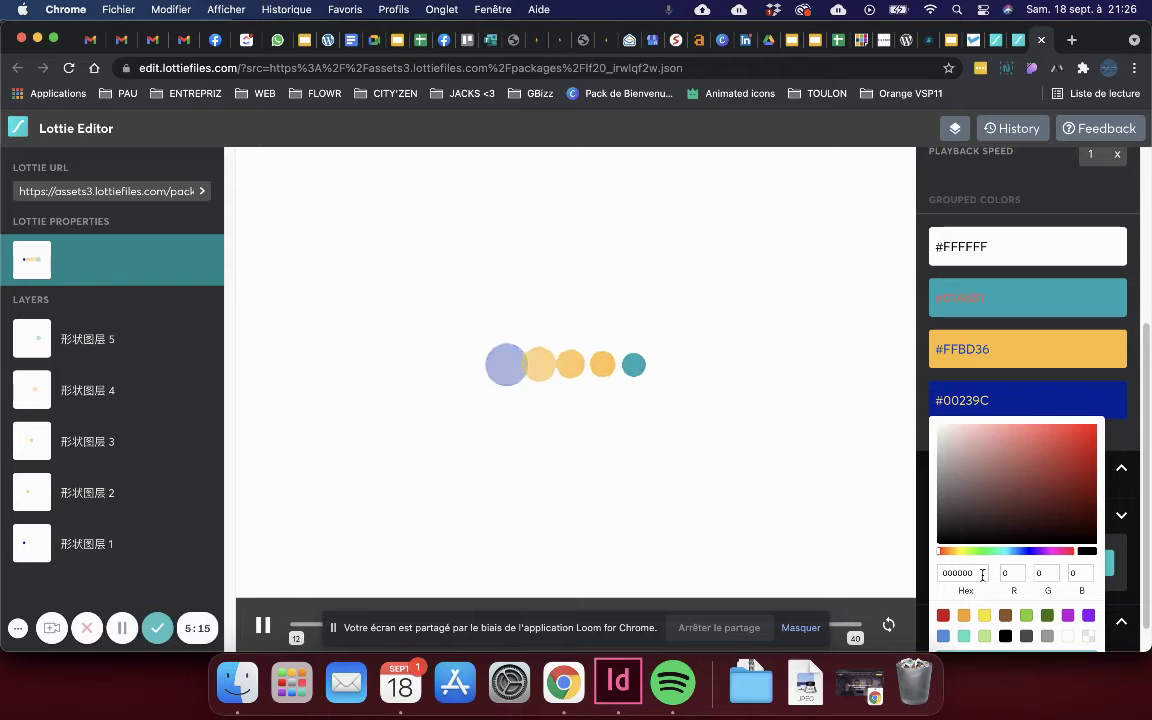
pyautogui.hotkey('ctrl', 'v')
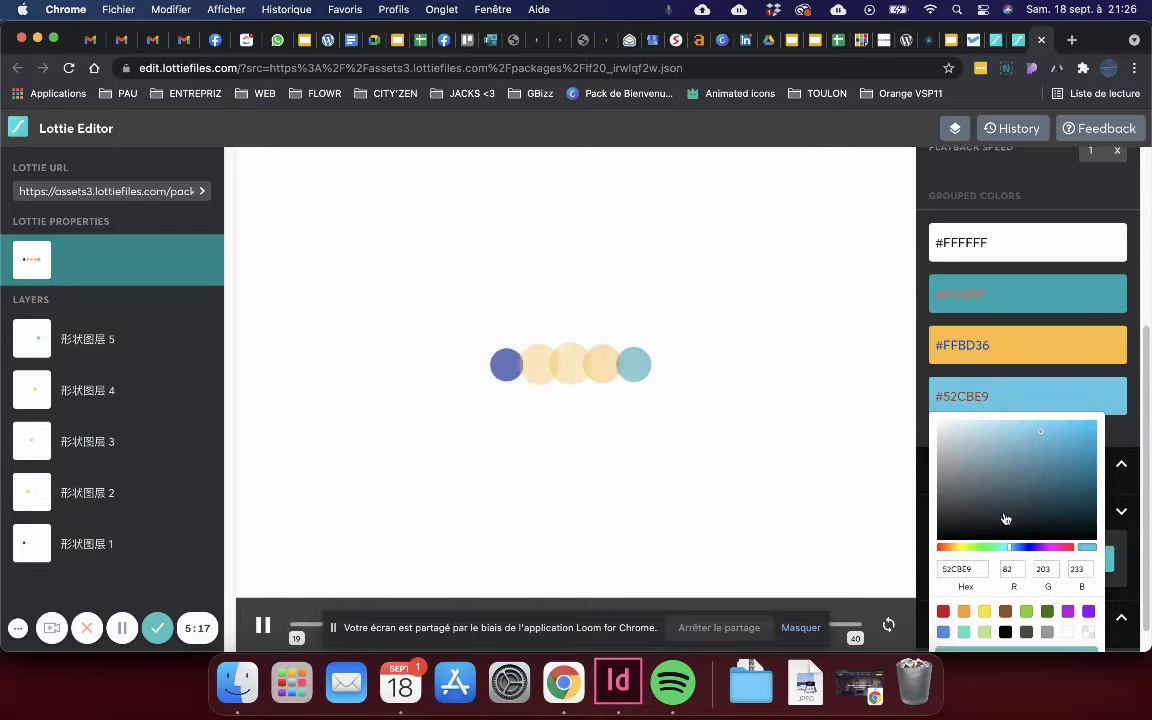
pyautogui.scroll(-1, 1005, 518)
pyautogui.click(1016, 627)
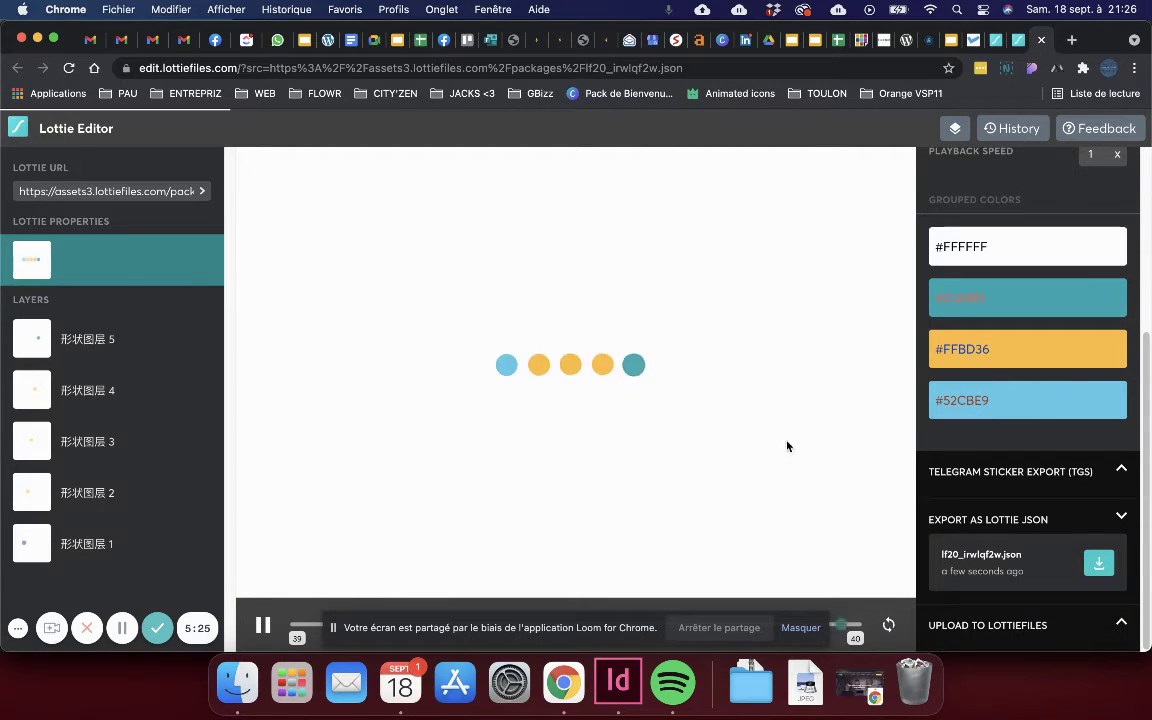
# - Export the recolored animation as Lottie JSON and save it to the Bureau folder as "lottie loading tuto"
pyautogui.click(1098, 566)
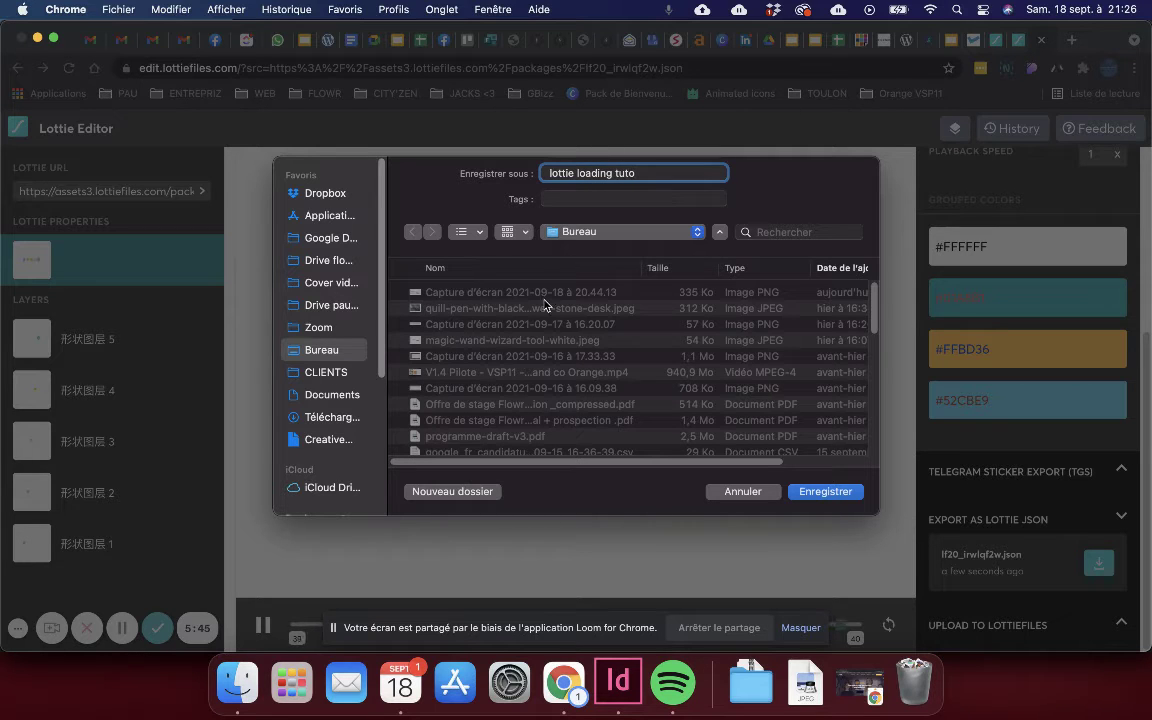
pyautogui.click(824, 492)
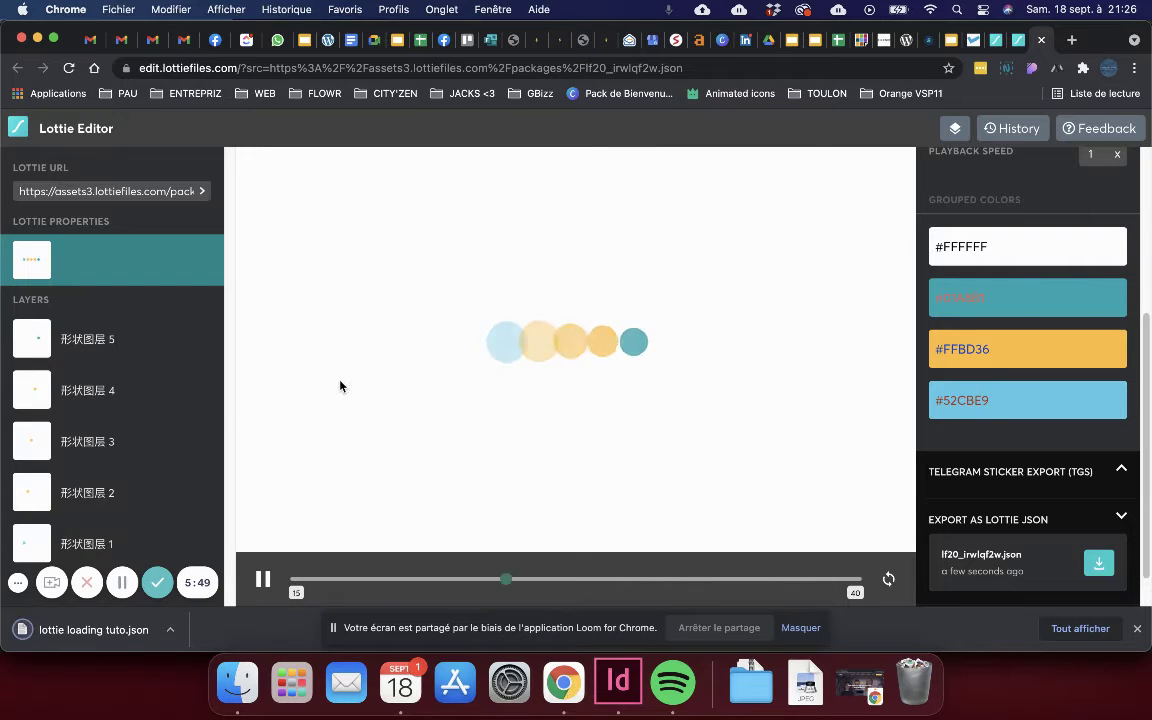
# - Switch to the Elementor page editor and add a Lottie widget to the left empty column below the hero section
pyautogui.click(602, 42)
pyautogui.click(577, 44)
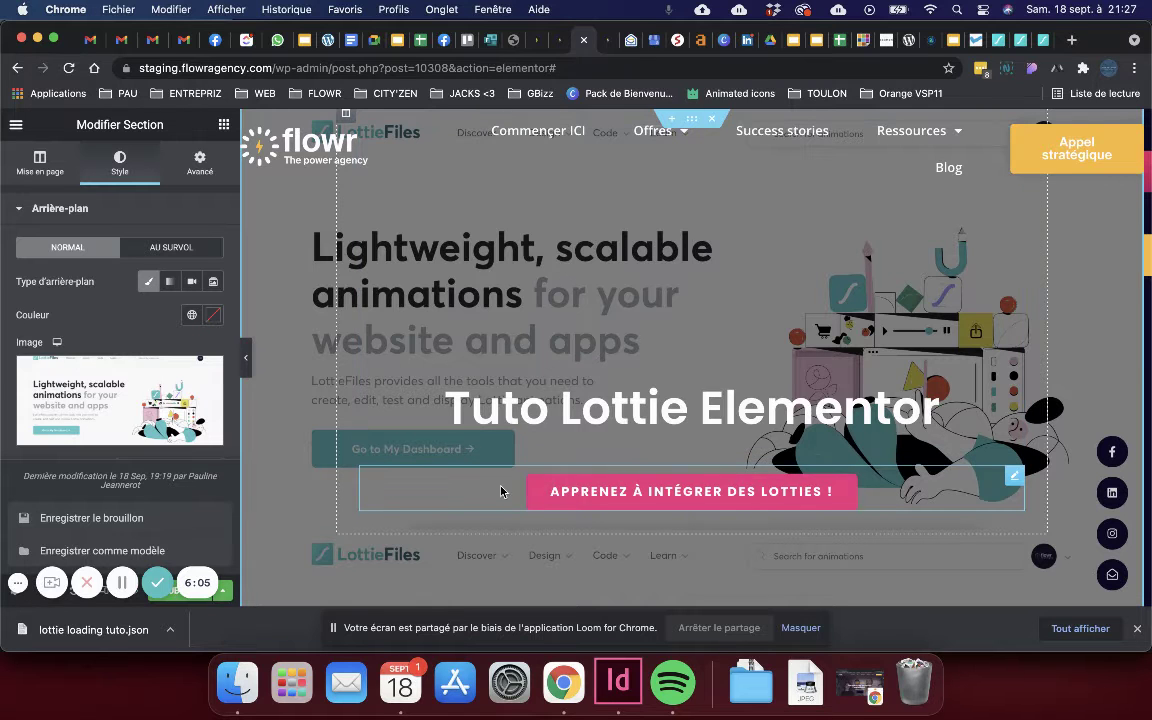
pyautogui.scroll(-4, 733, 543)
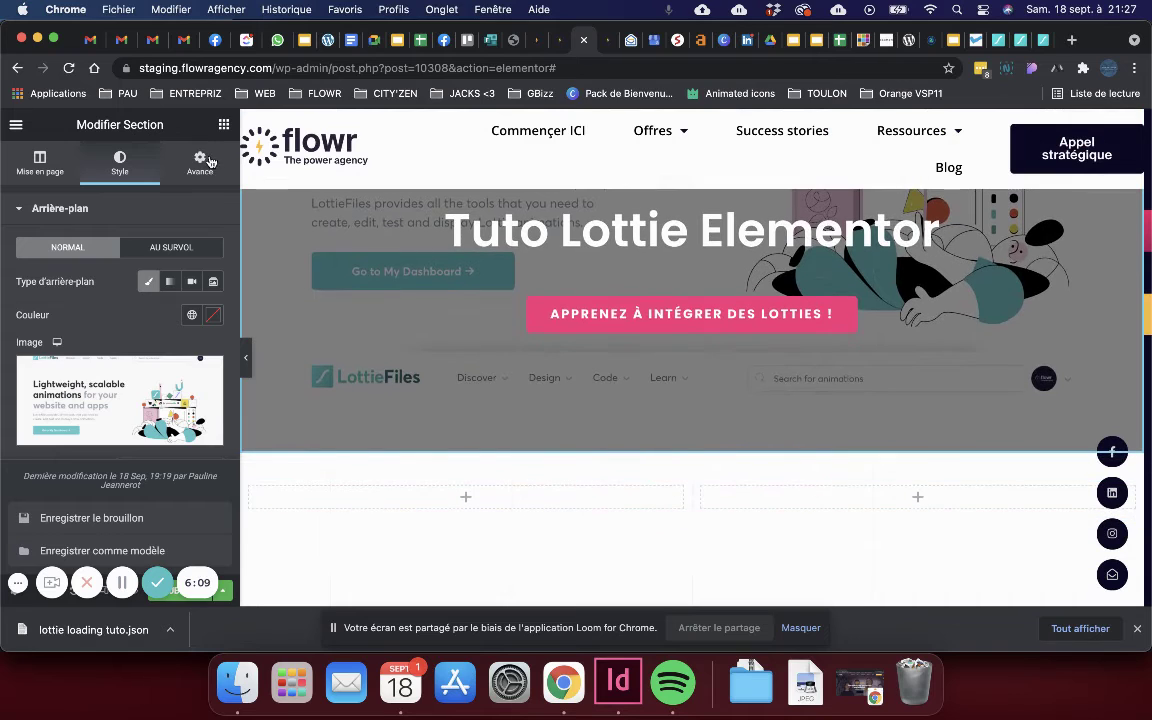
pyautogui.click(224, 126)
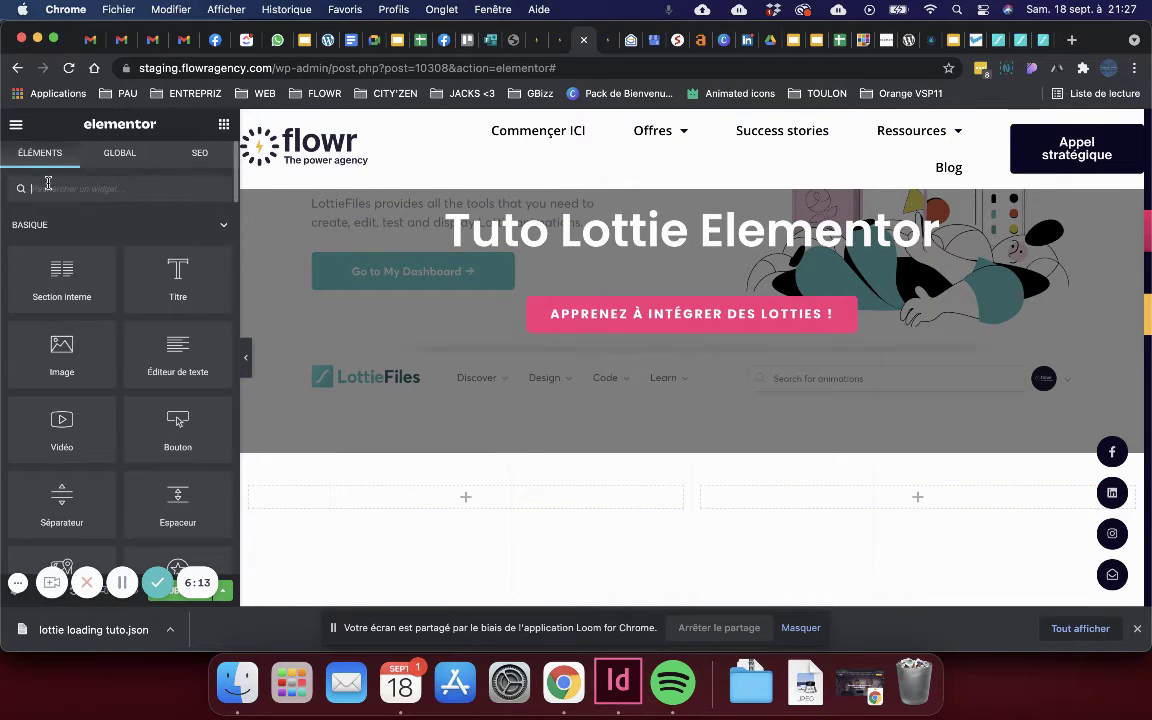
pyautogui.write('lott')
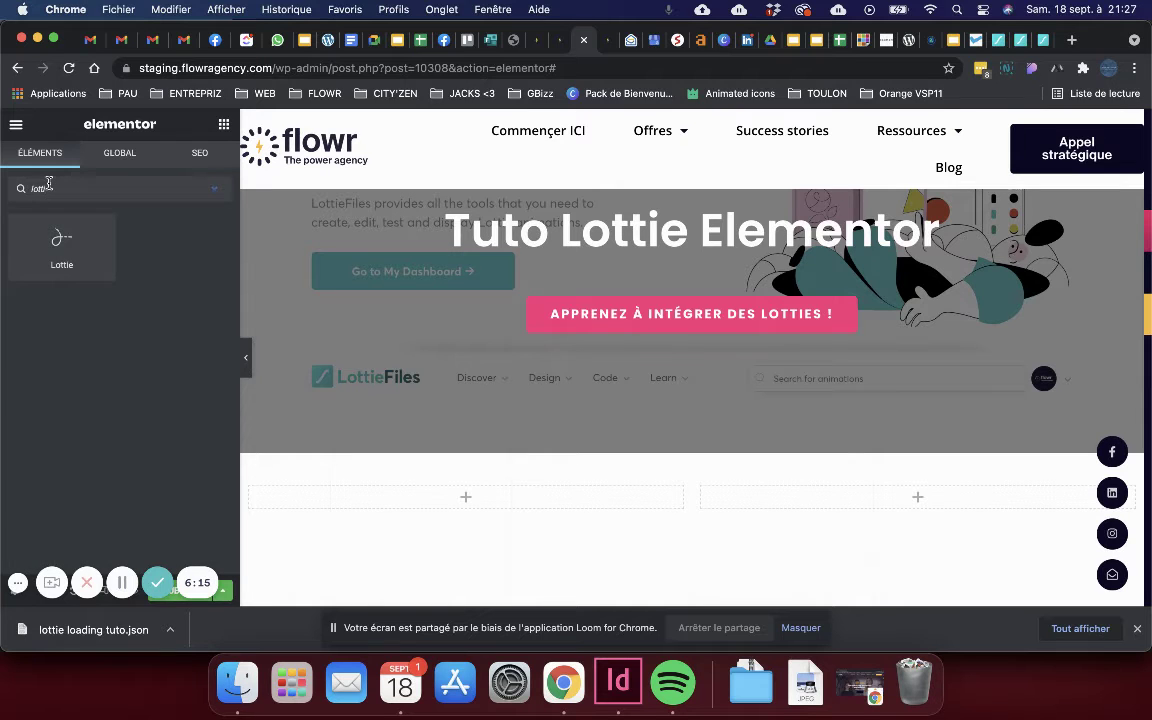
pyautogui.moveTo(77, 233); pyautogui.dragTo(450, 491)
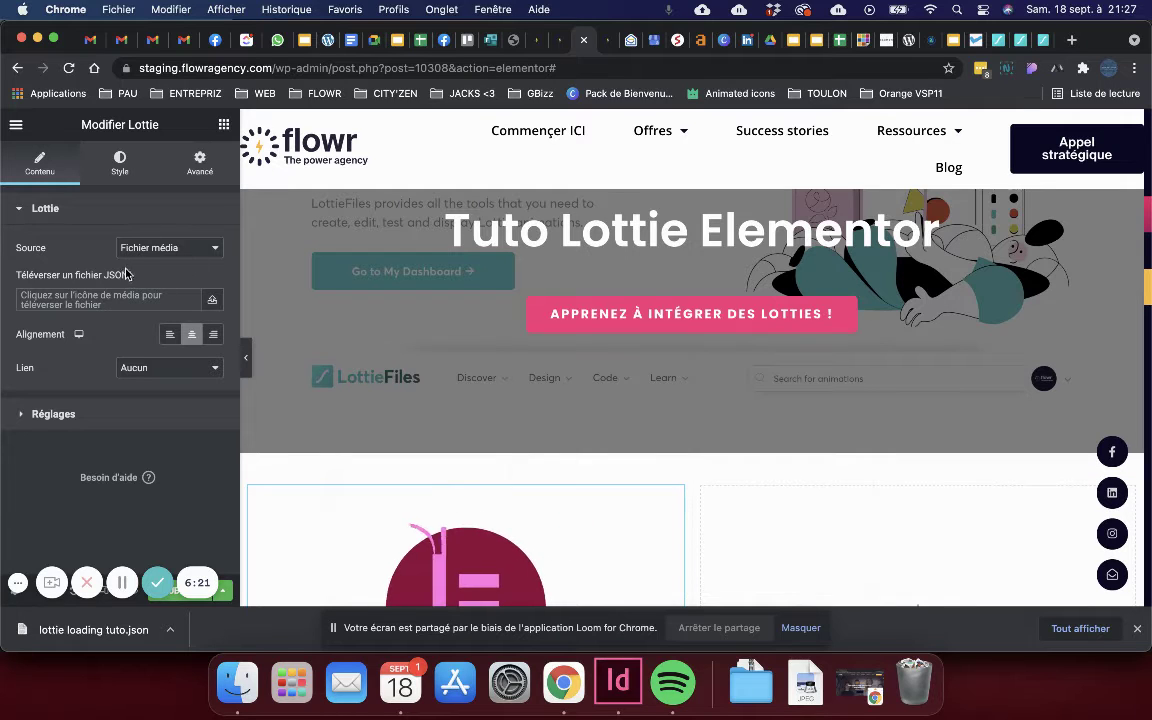
# - Upload "lottie loading tuto.json" from the Bureau folder to the media library and insert it into the Lottie widget
pyautogui.click(97, 302)
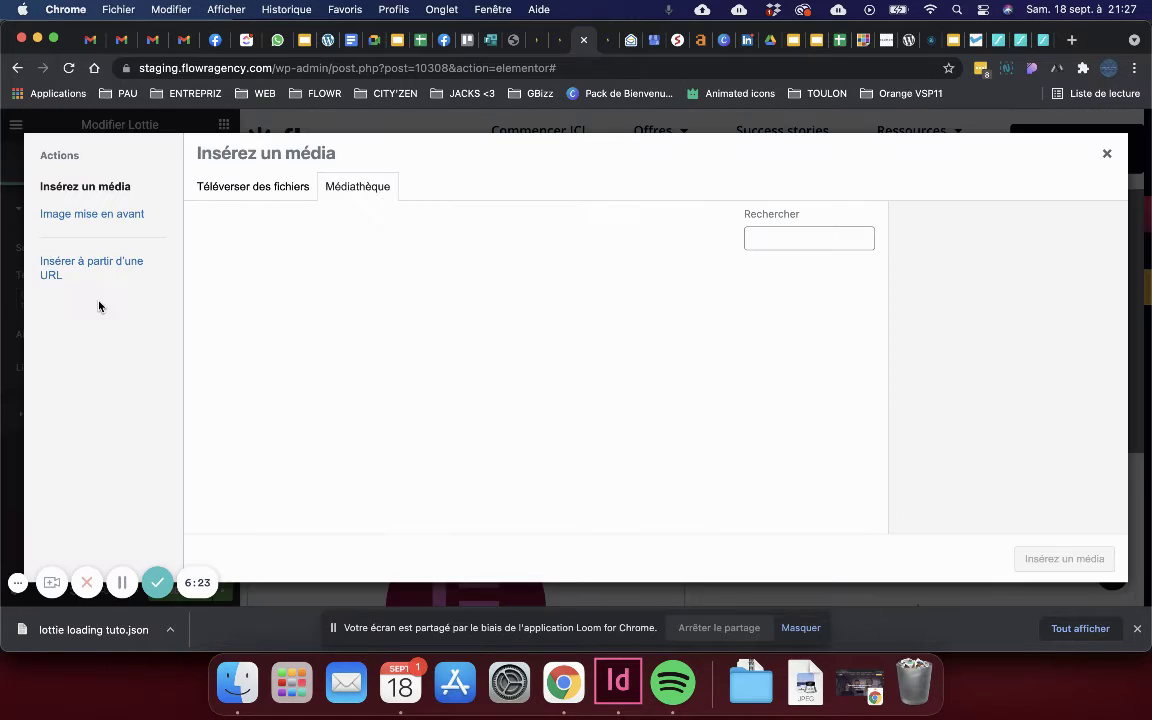
pyautogui.click(266, 191)
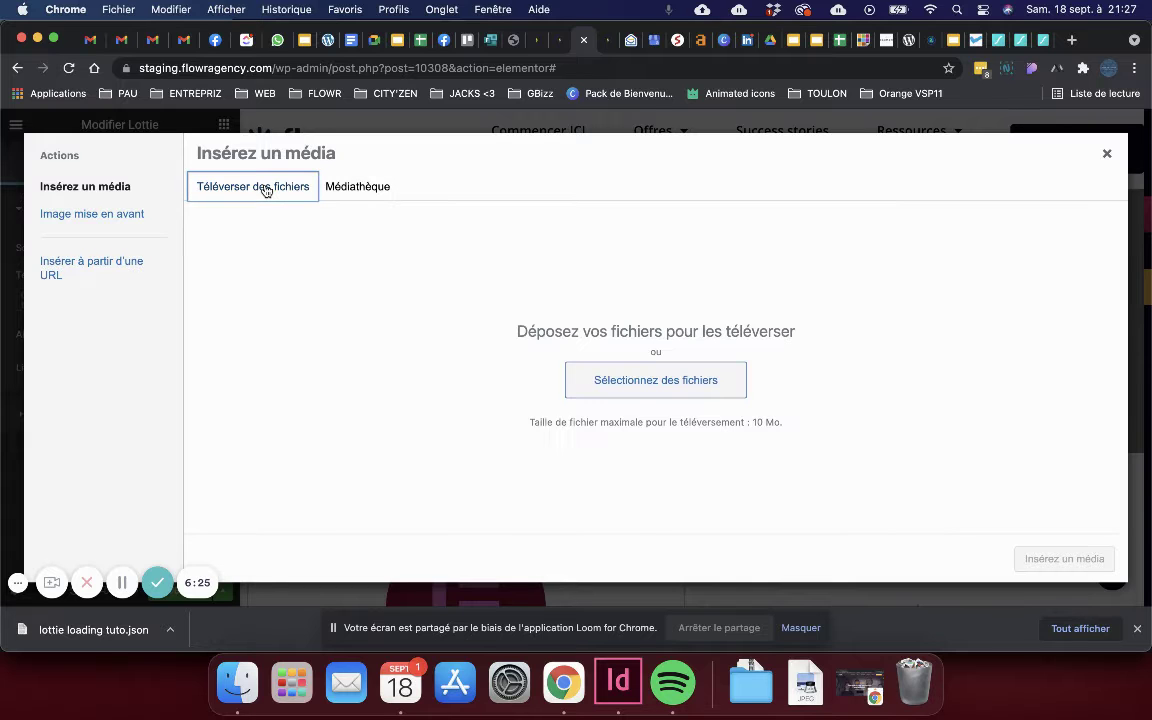
pyautogui.click(630, 390)
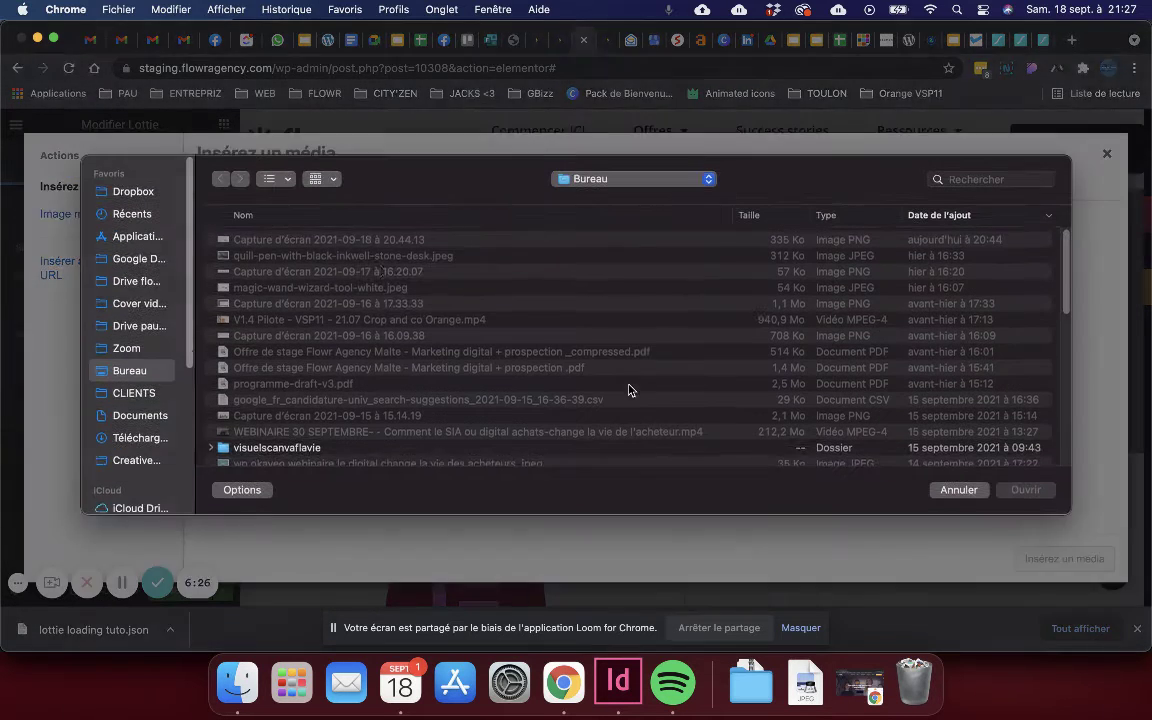
pyautogui.click(260, 242)
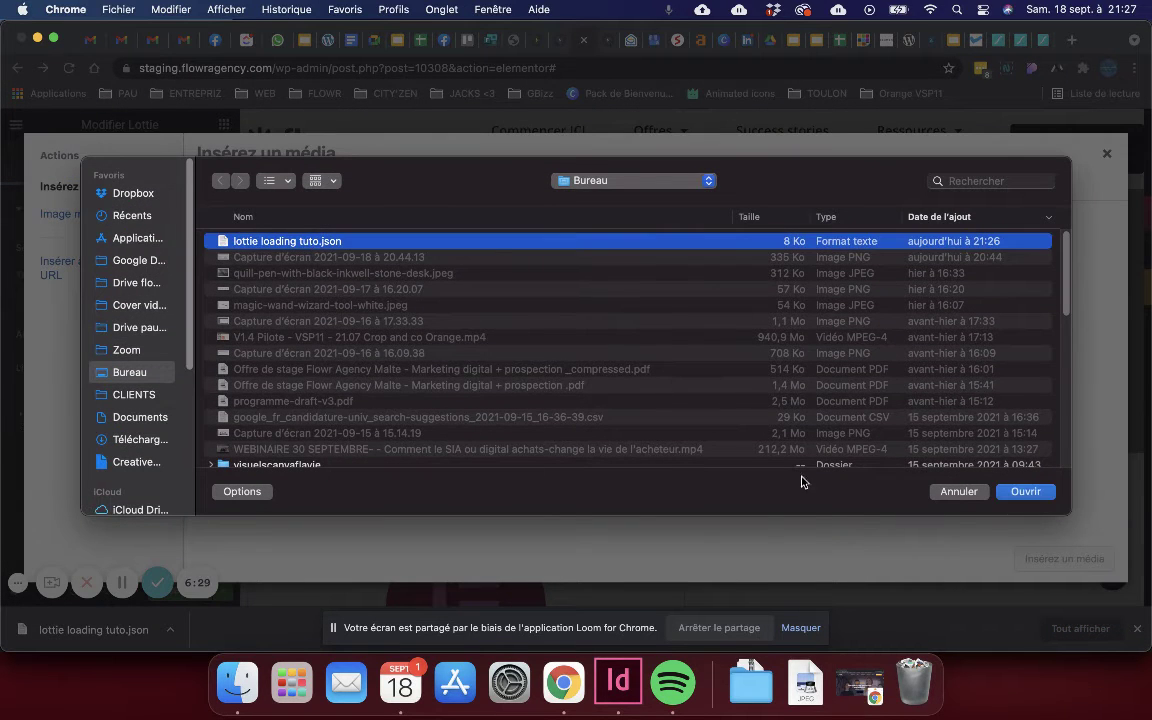
pyautogui.click(1027, 492)
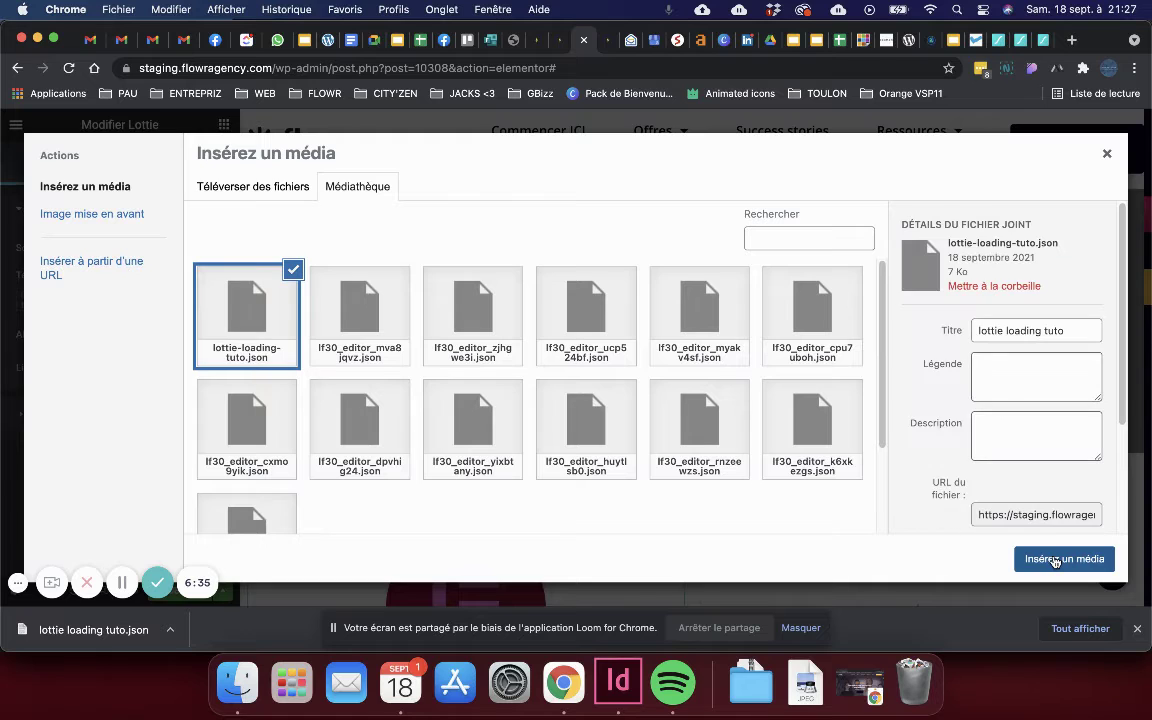
pyautogui.click(1055, 560)
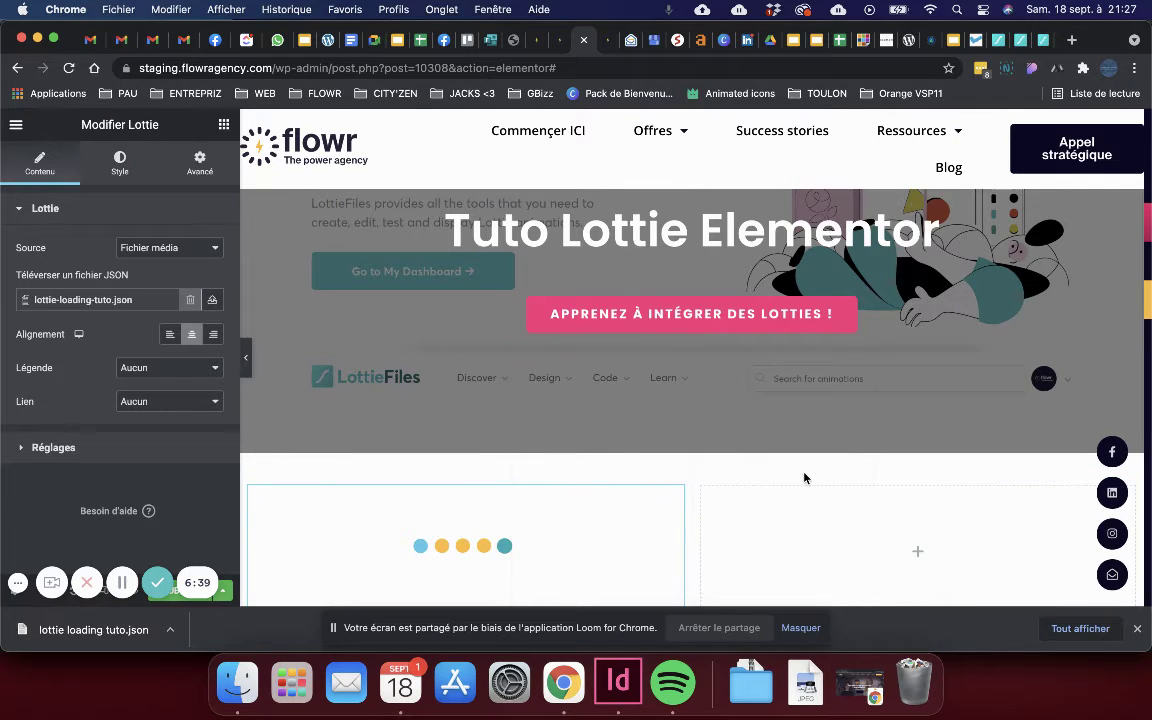
pyautogui.scroll(-1, 976, 348)
# - Return to the LottieFiles animation categories and open the Animal Animations category
pyautogui.click(1018, 42)
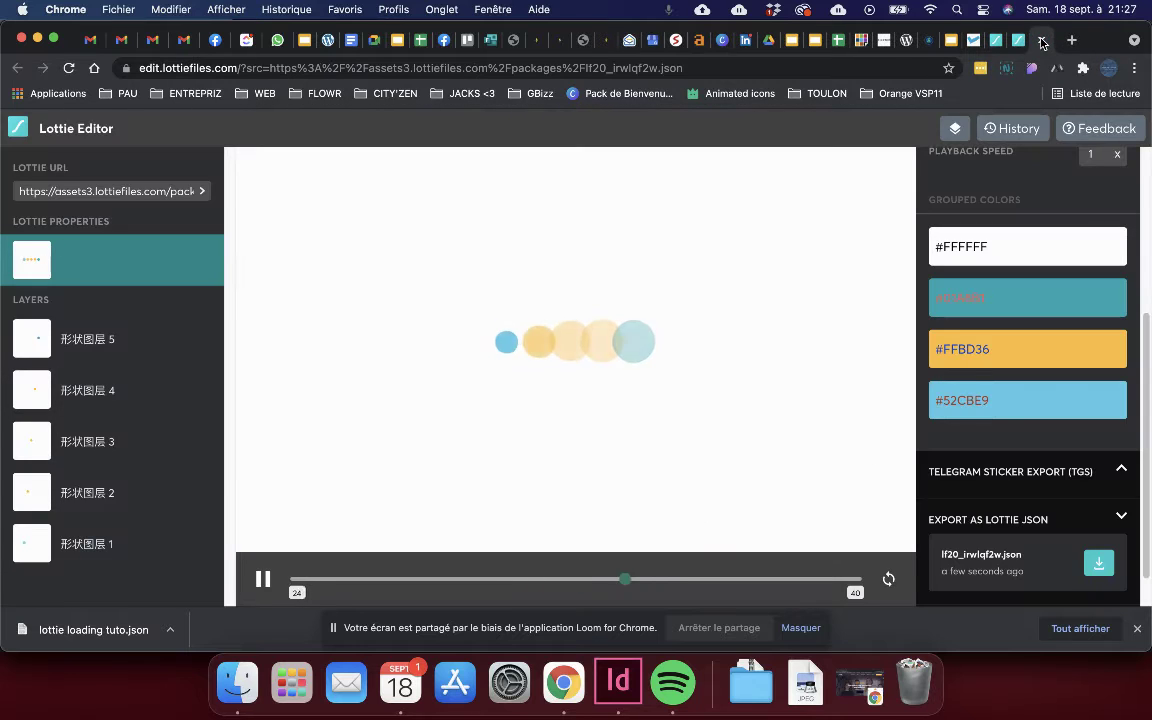
pyautogui.click(1018, 45)
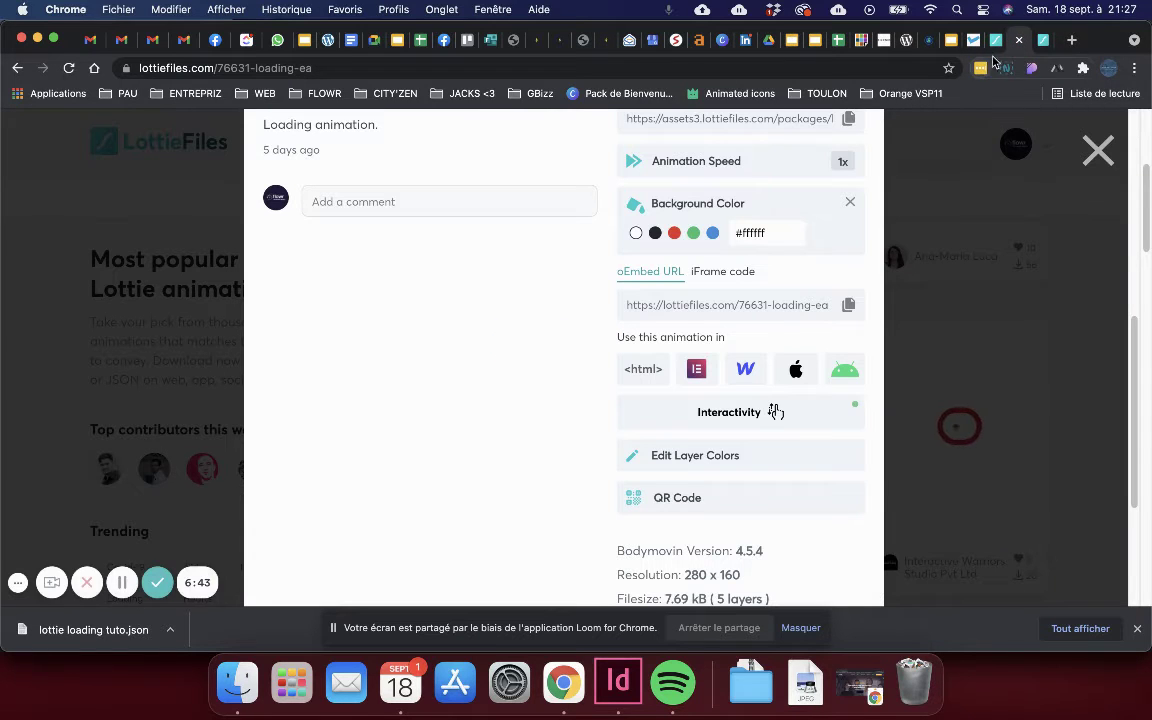
pyautogui.click(996, 43)
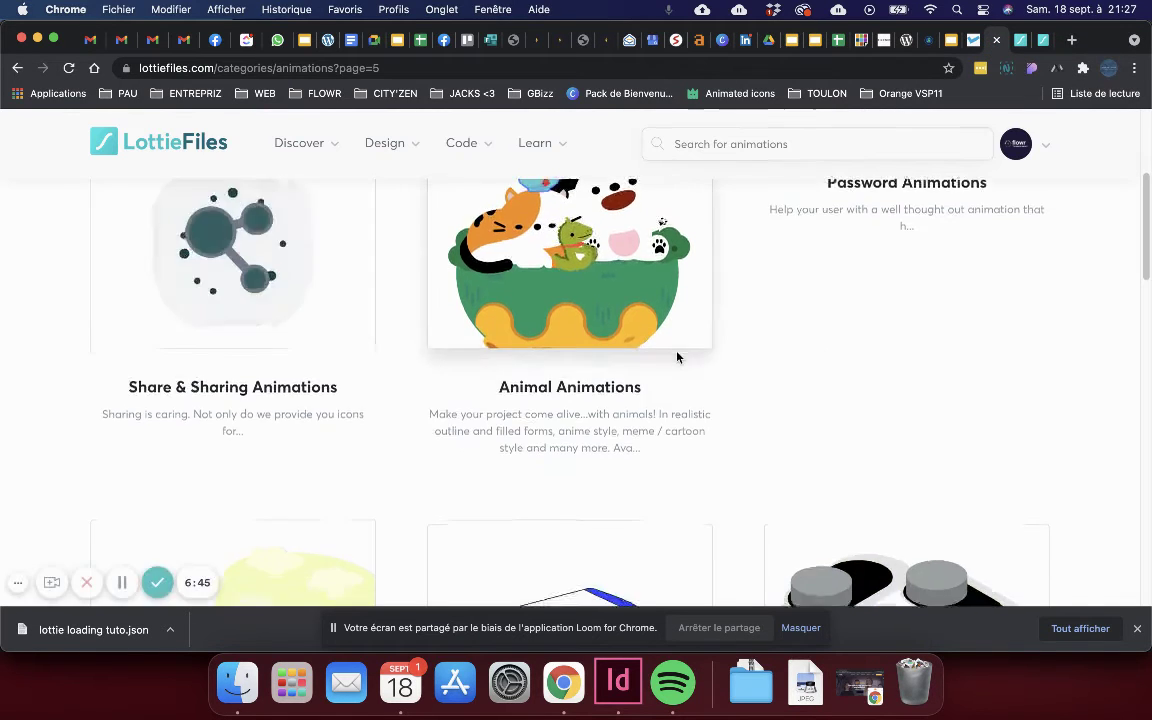
pyautogui.scroll(3, 679, 357)
pyautogui.scroll(-1, 677, 355)
pyautogui.scroll(-1, 677, 355)
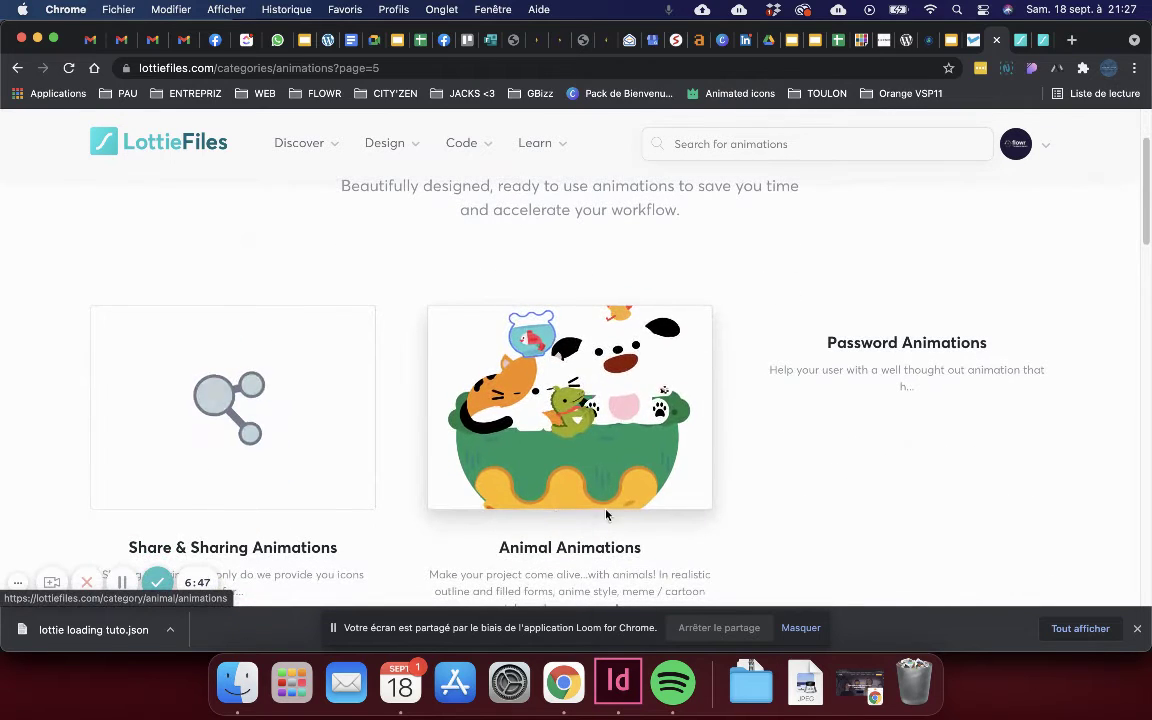
pyautogui.click(558, 463)
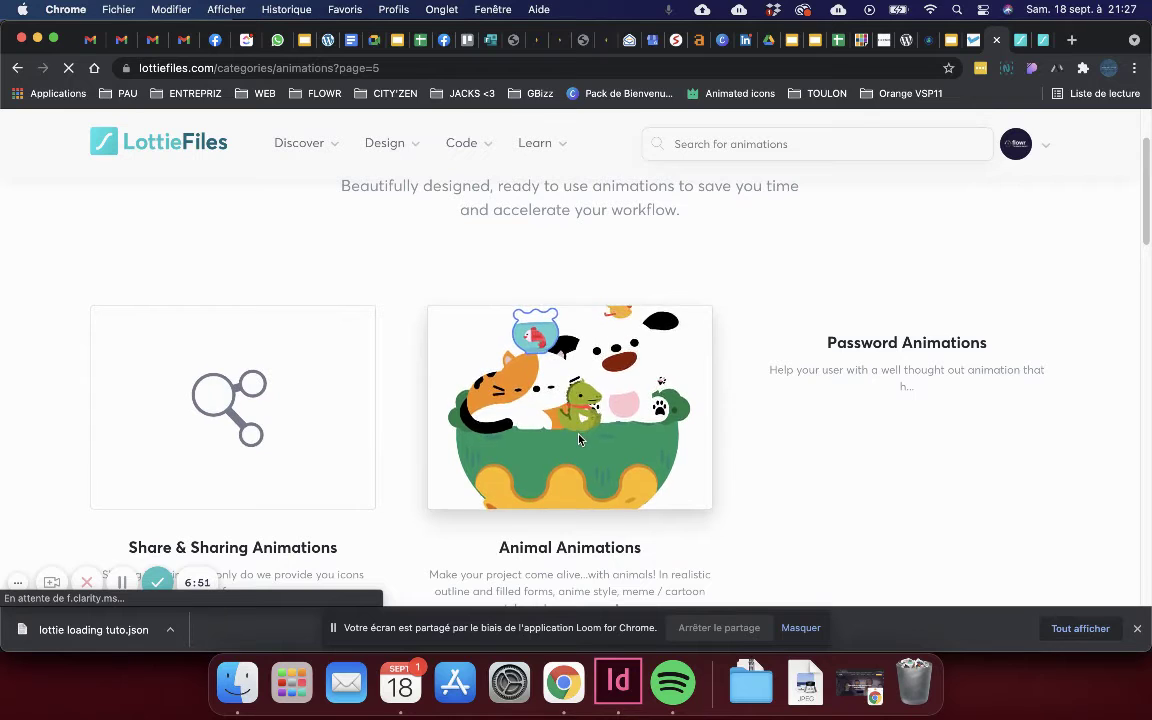
pyautogui.click(569, 546)
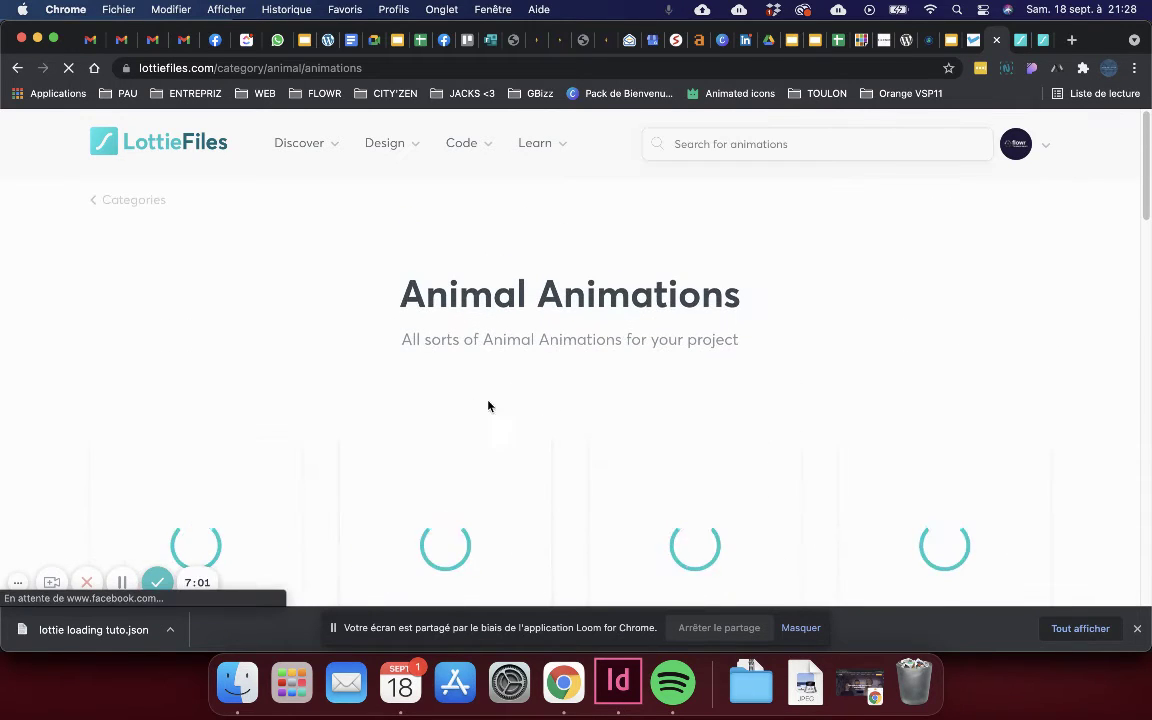
# - Browse the animal animations and open the details of the waving tiger cub by JAStudio
pyautogui.scroll(-5, 573, 391)
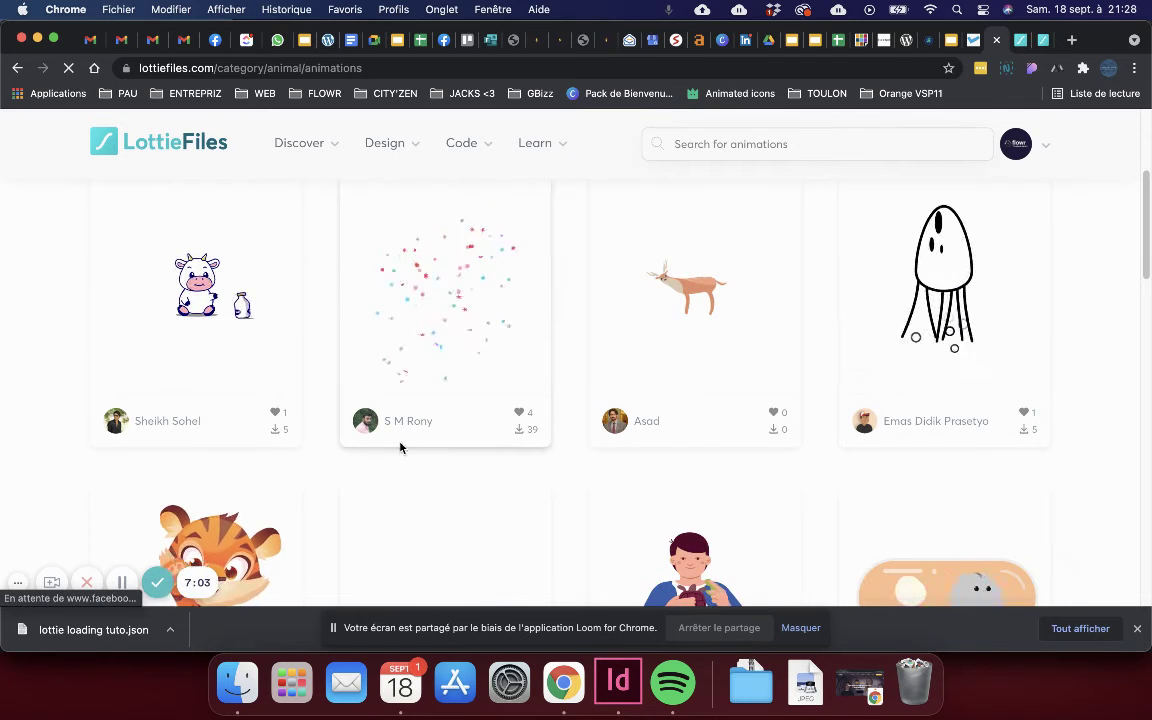
pyautogui.scroll(-4, 310, 440)
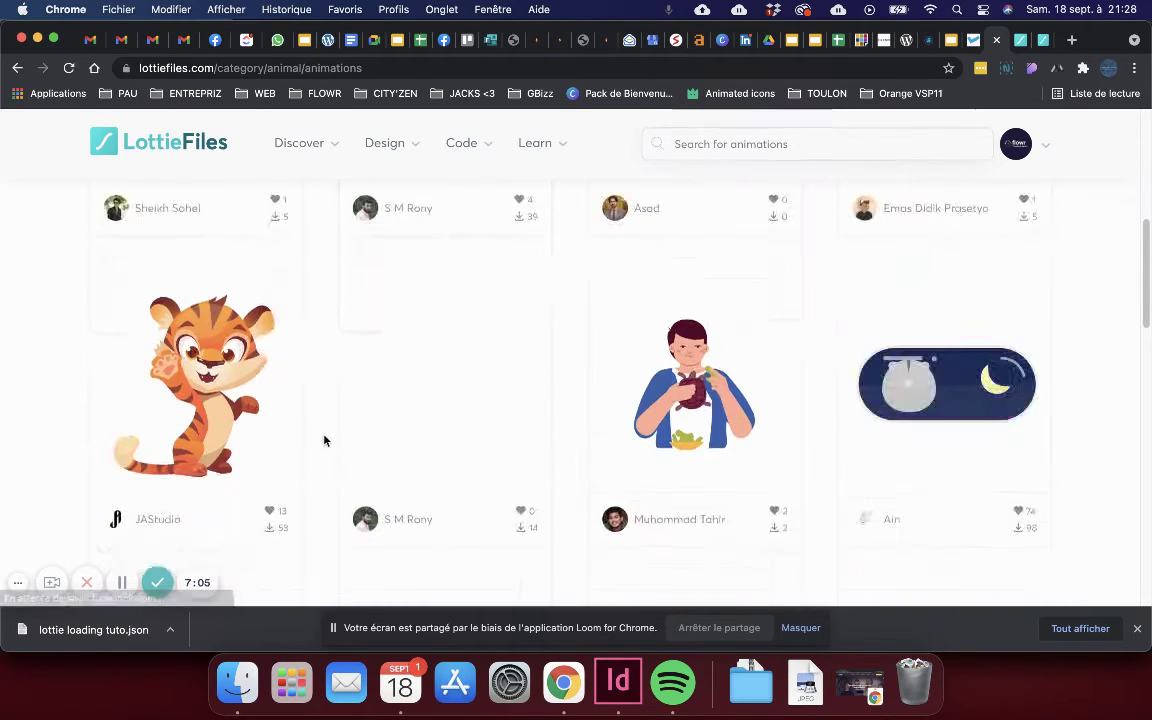
pyautogui.scroll(-2, 368, 385)
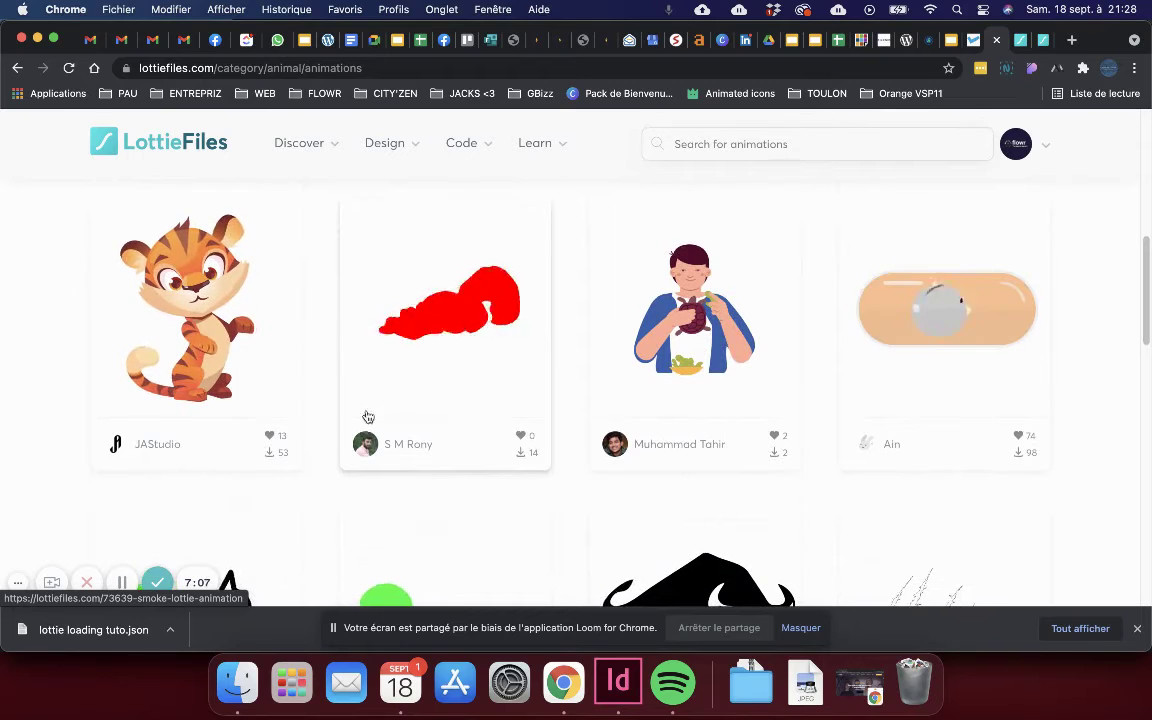
pyautogui.scroll(-2, 210, 393)
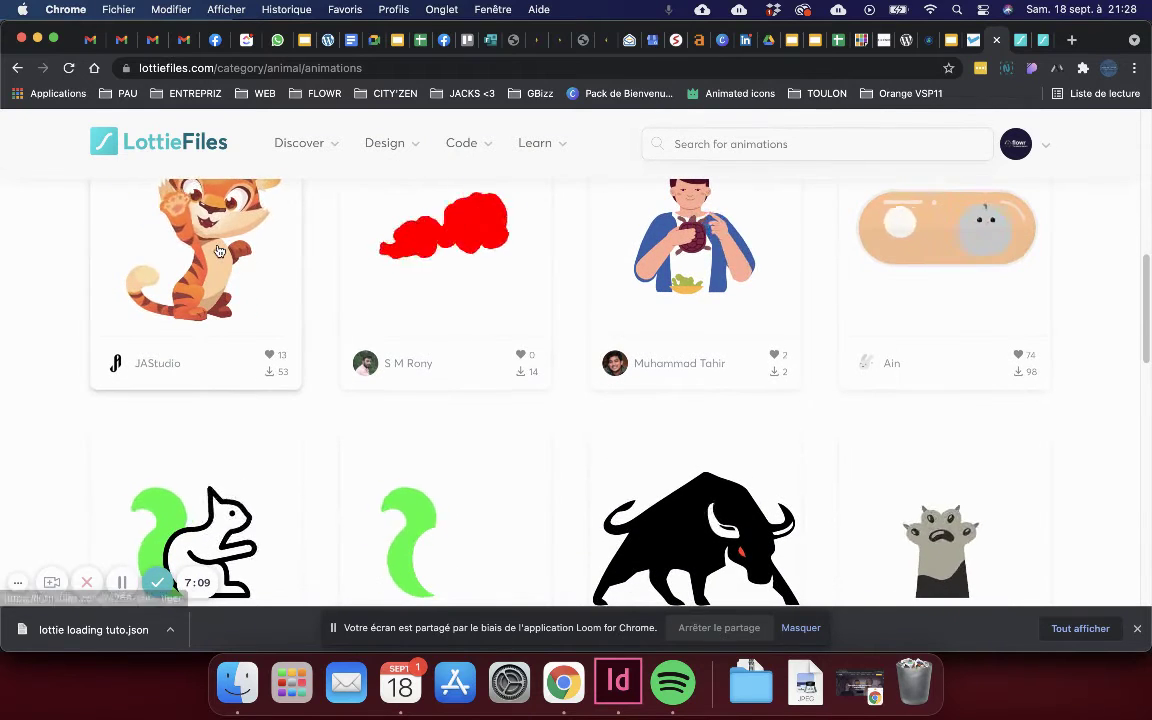
pyautogui.click(200, 340)
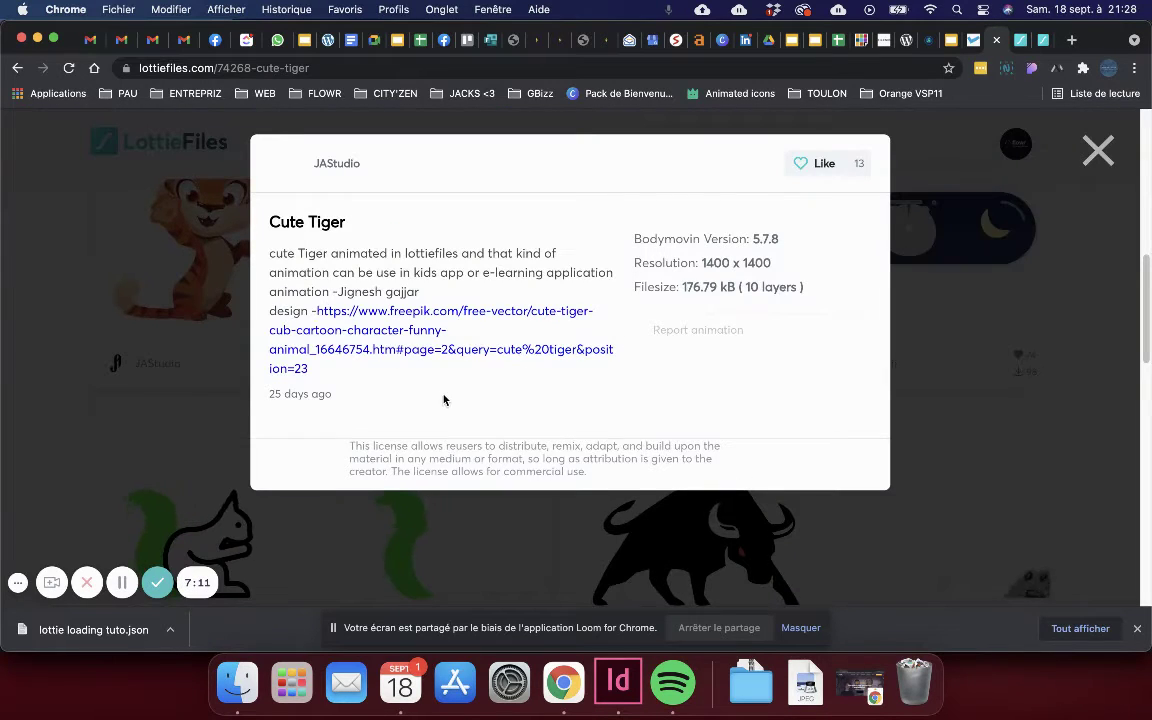
pyautogui.click(190, 330)
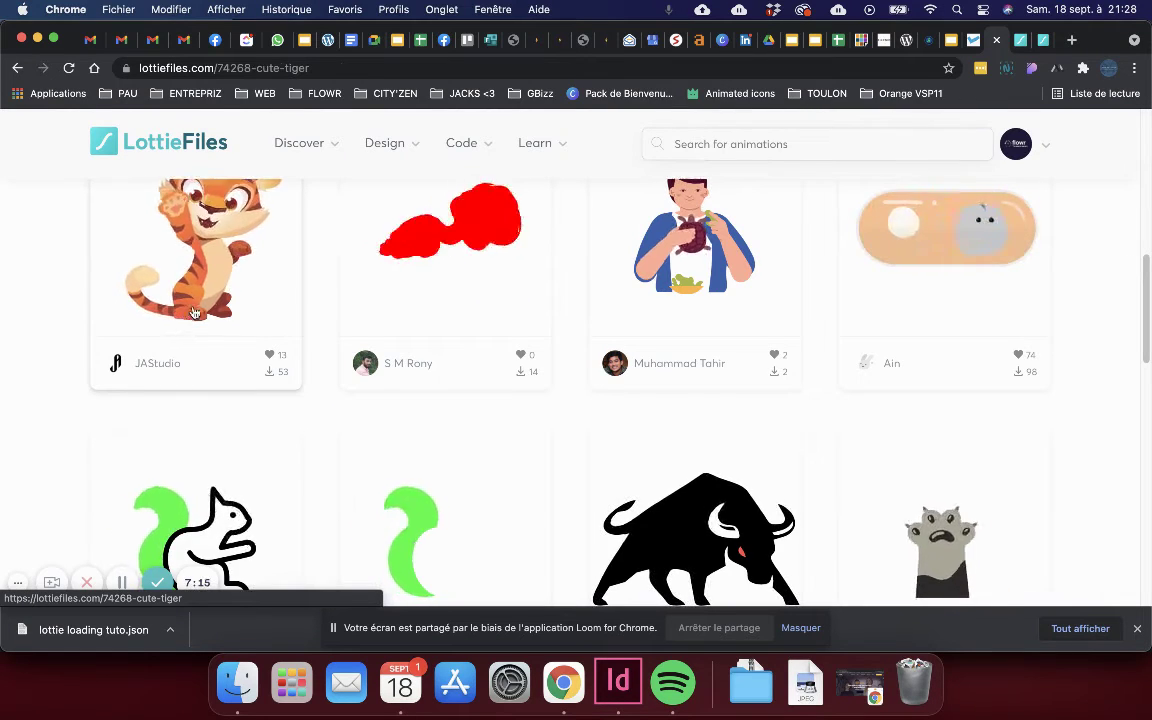
pyautogui.click(195, 313)
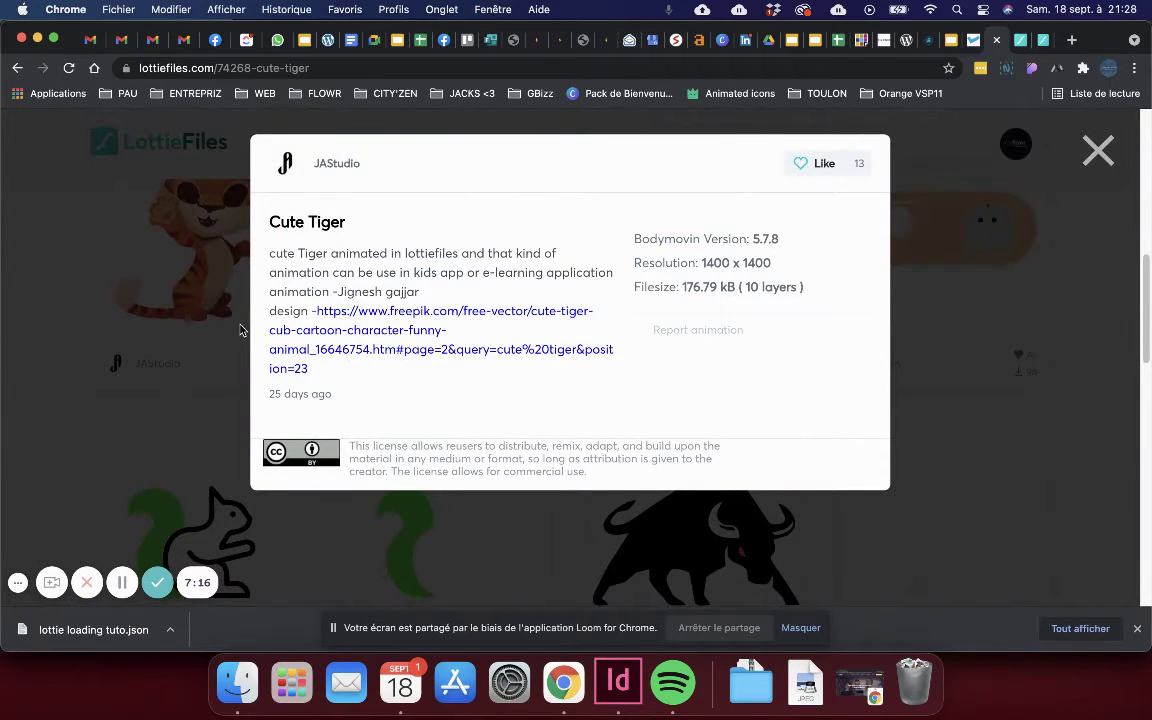
# - Close the tiger's details, go to JAStudio's profile and open the Cute Tiger animation from its public animations
pyautogui.click(155, 376)
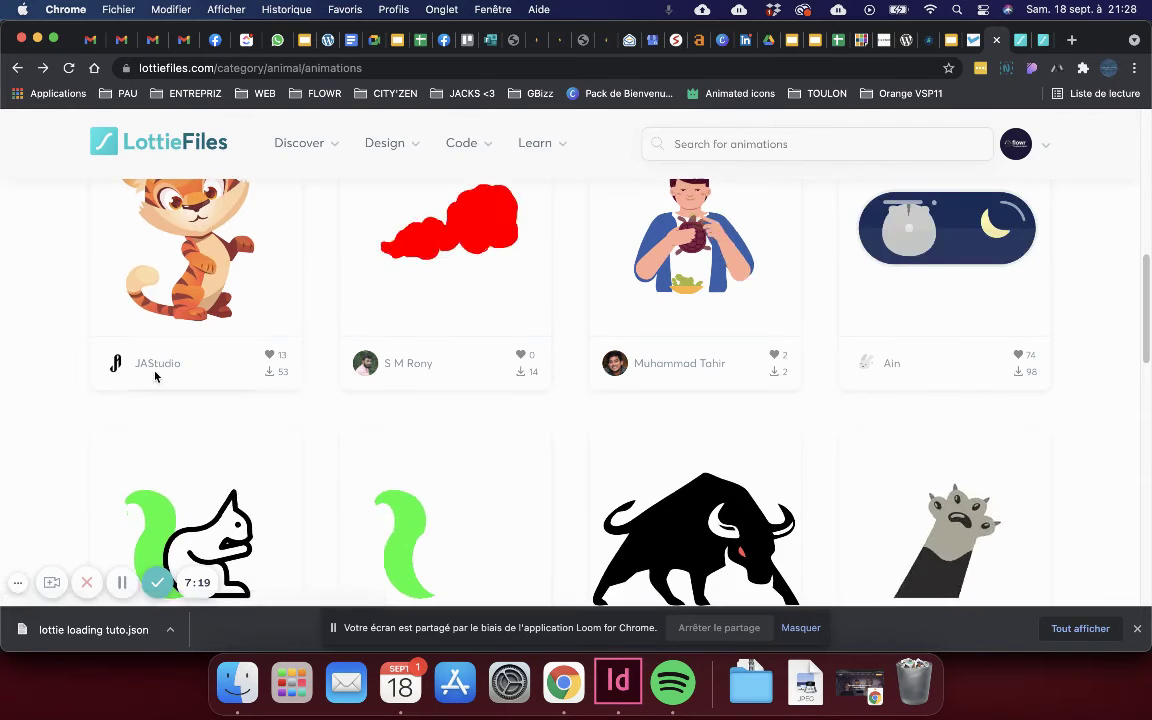
pyautogui.click(252, 318)
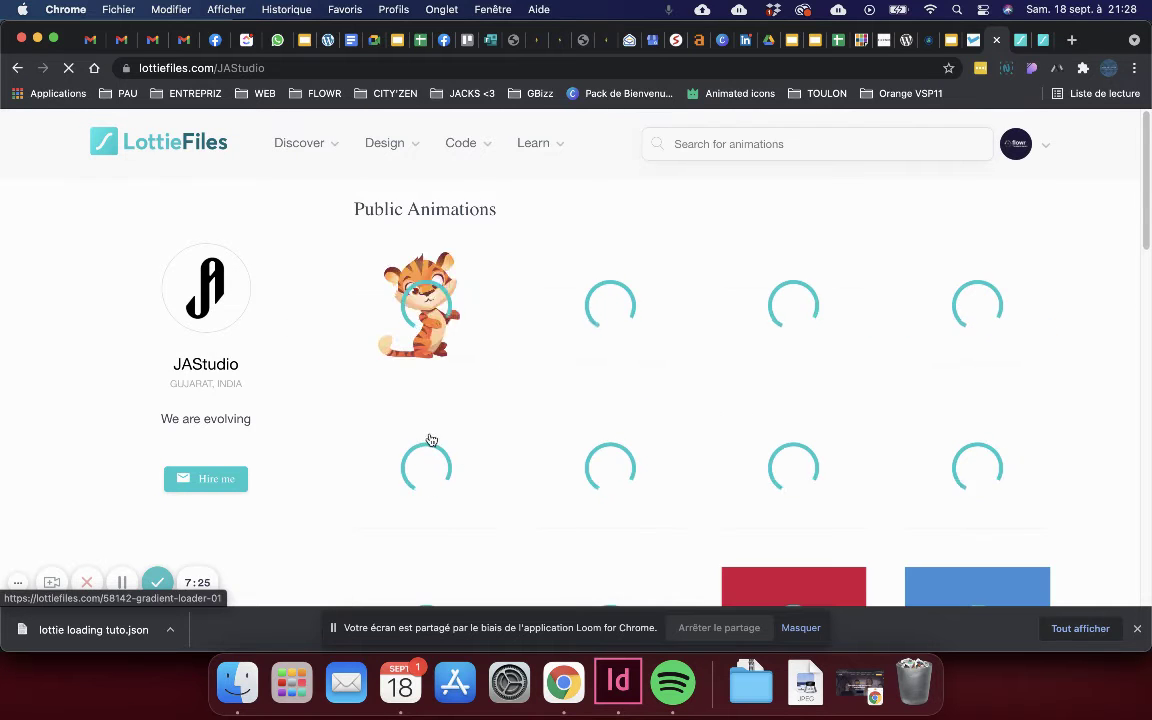
pyautogui.click(425, 321)
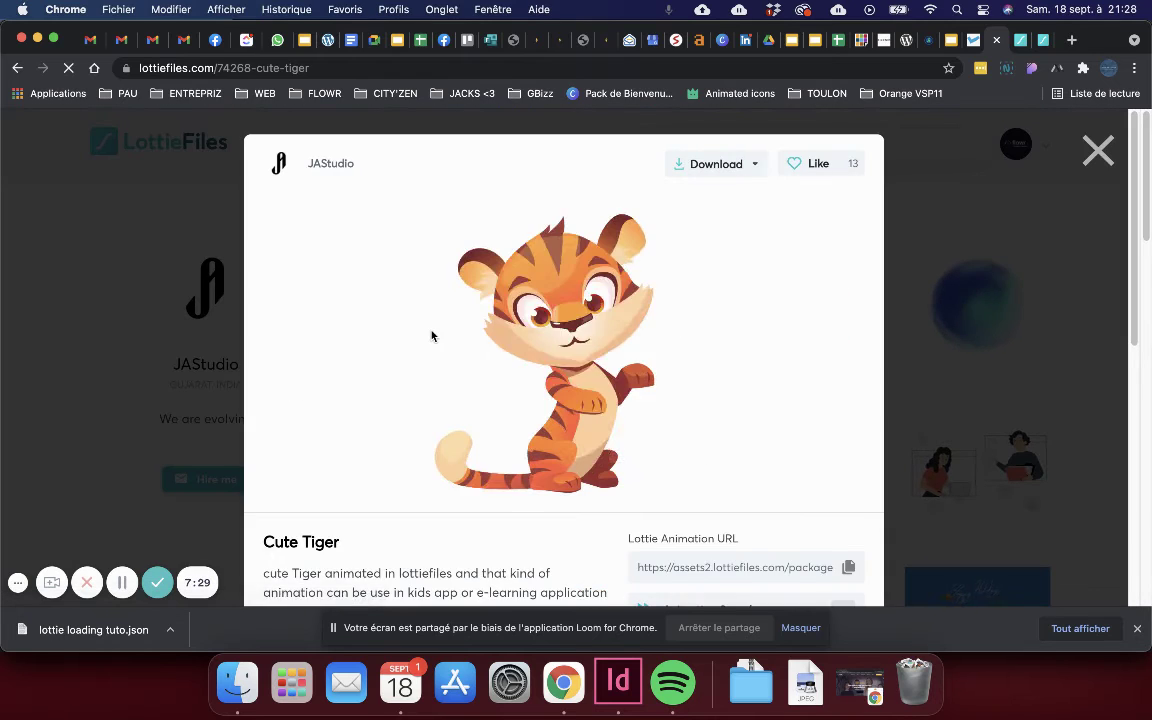
# - Try the blue preset as background color for the Cute Tiger animation and check its preview
pyautogui.scroll(-2, 607, 414)
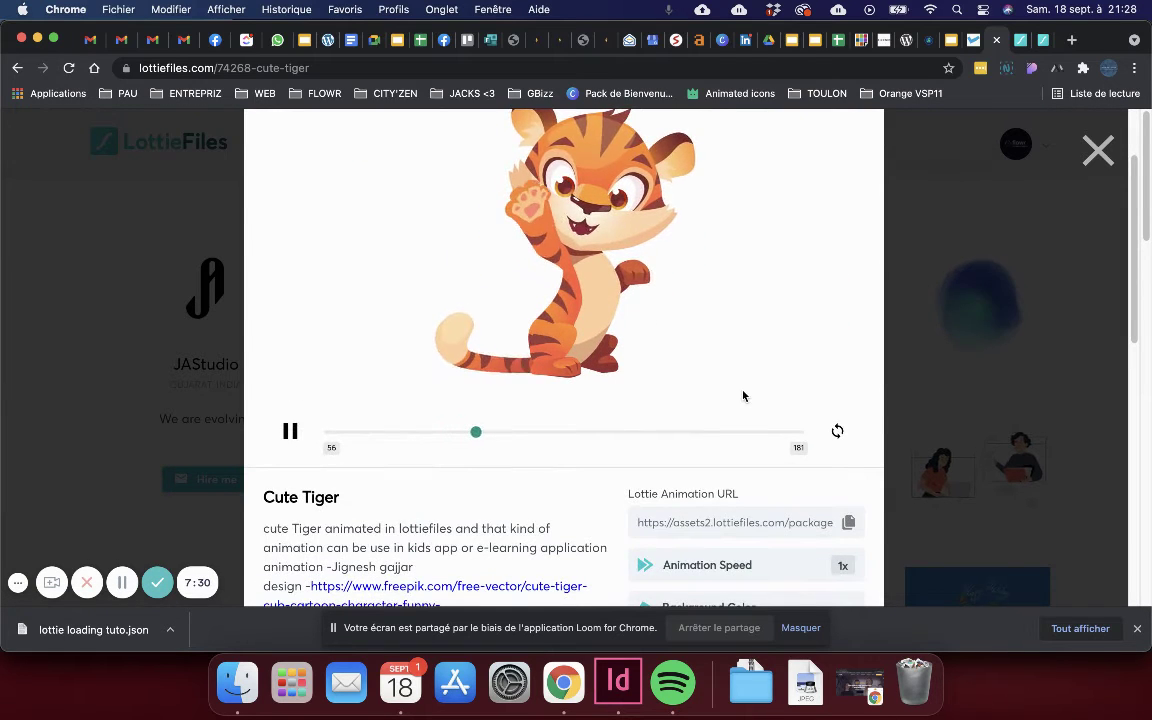
pyautogui.scroll(2, 730, 380)
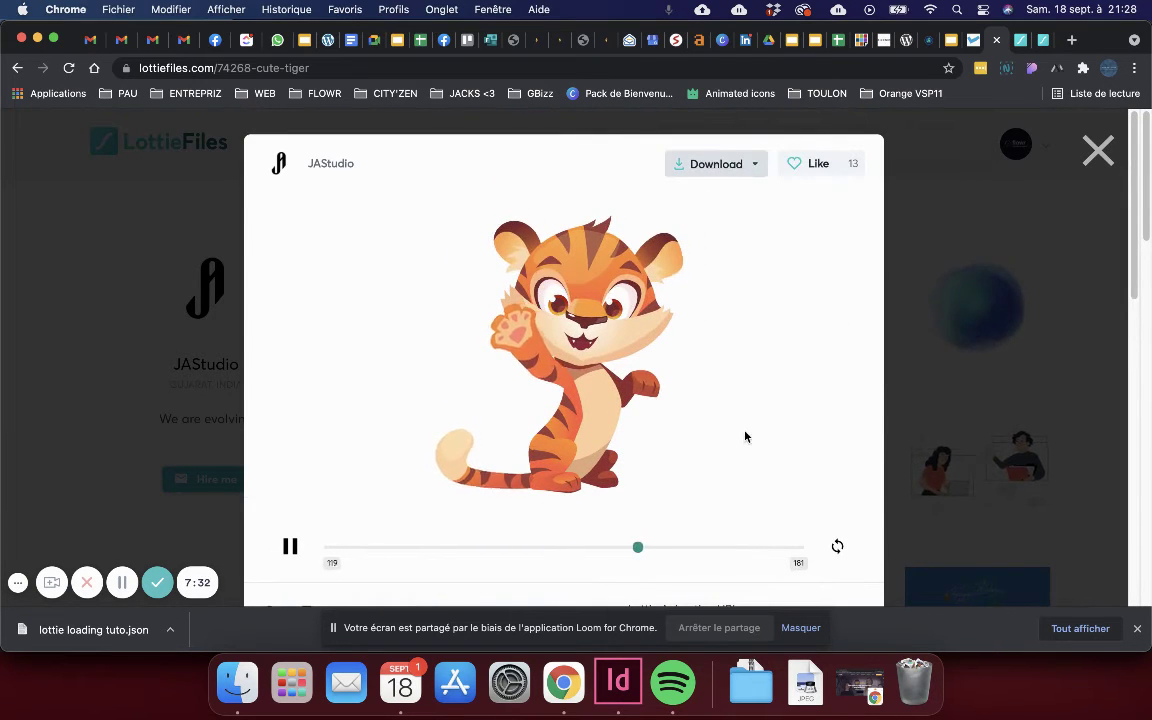
pyautogui.scroll(-5, 745, 437)
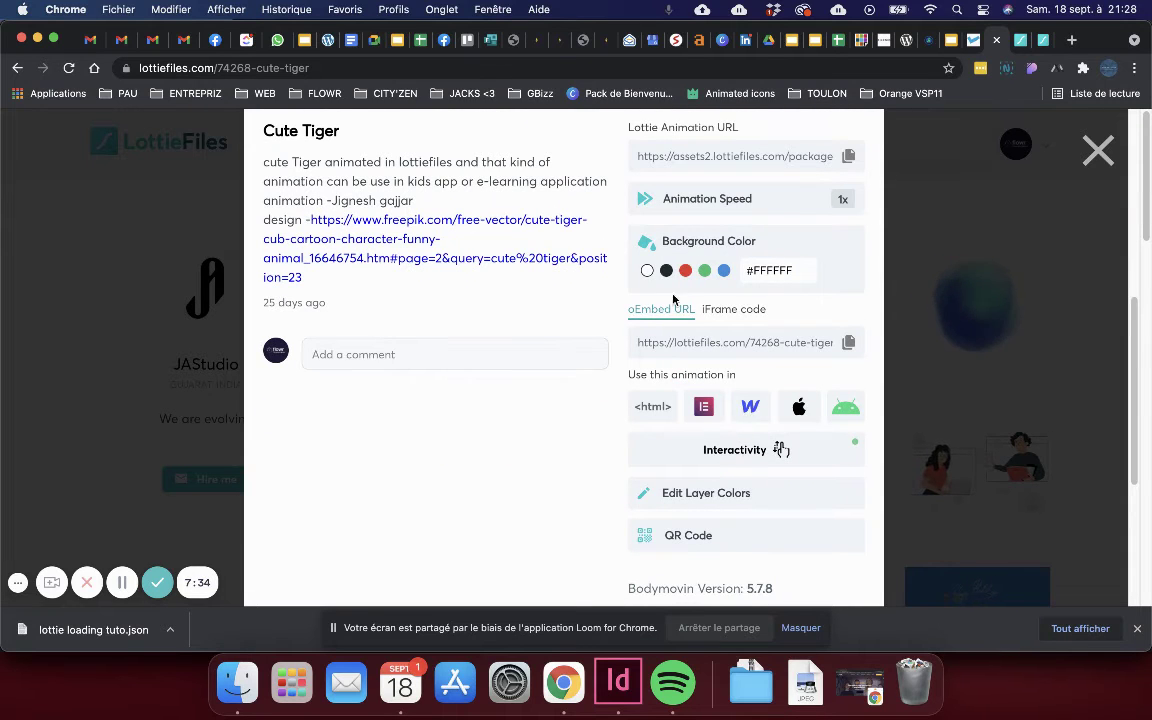
pyautogui.click(724, 272)
pyautogui.scroll(5, 543, 314)
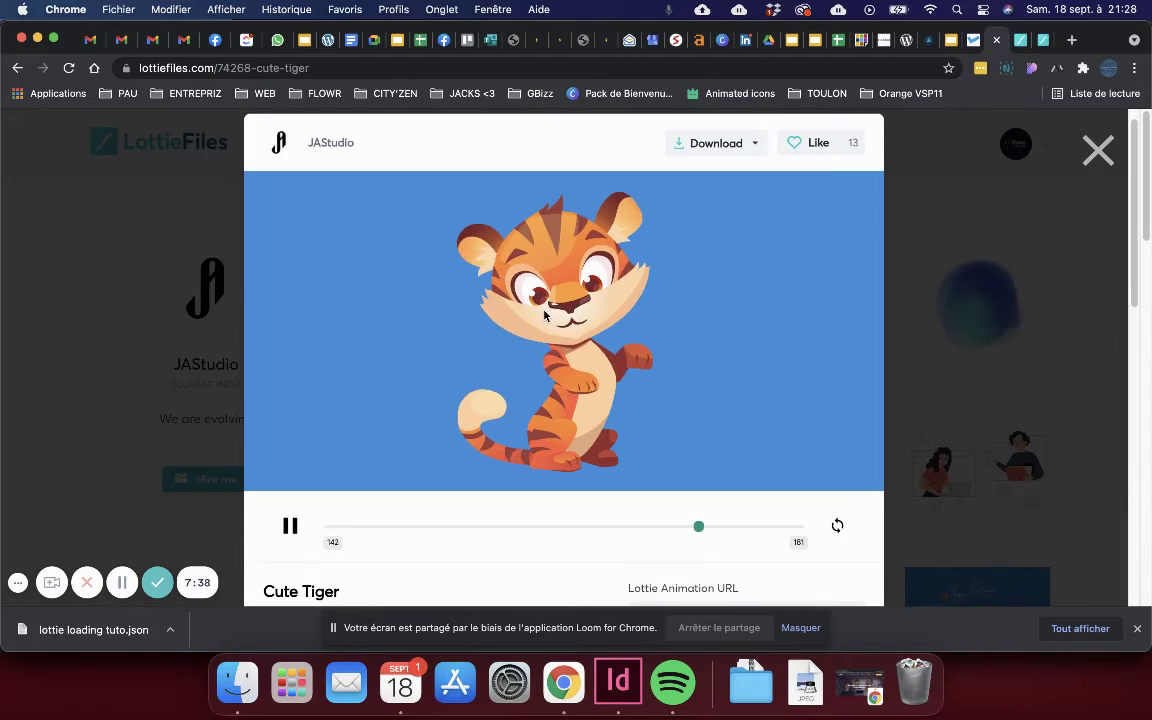
# - Set the Cute Tiger animation's background color to the hex value 52cbe9 and check the preview
pyautogui.scroll(-4, 544, 440)
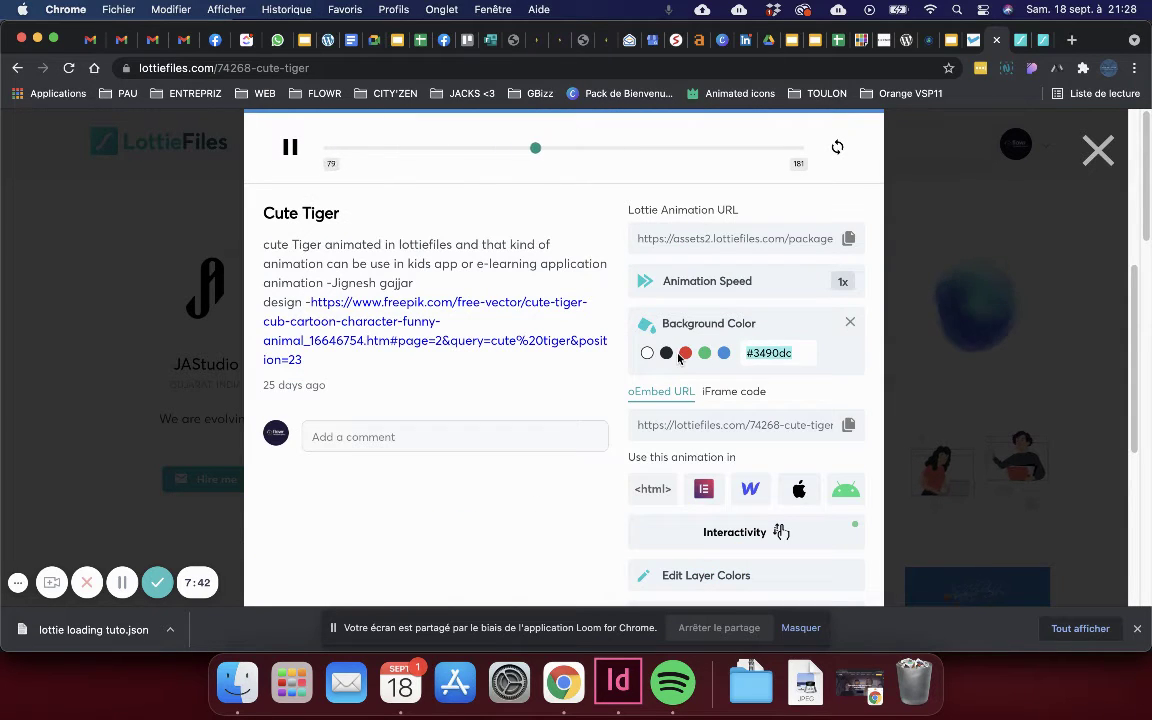
pyautogui.write('52cbe9')
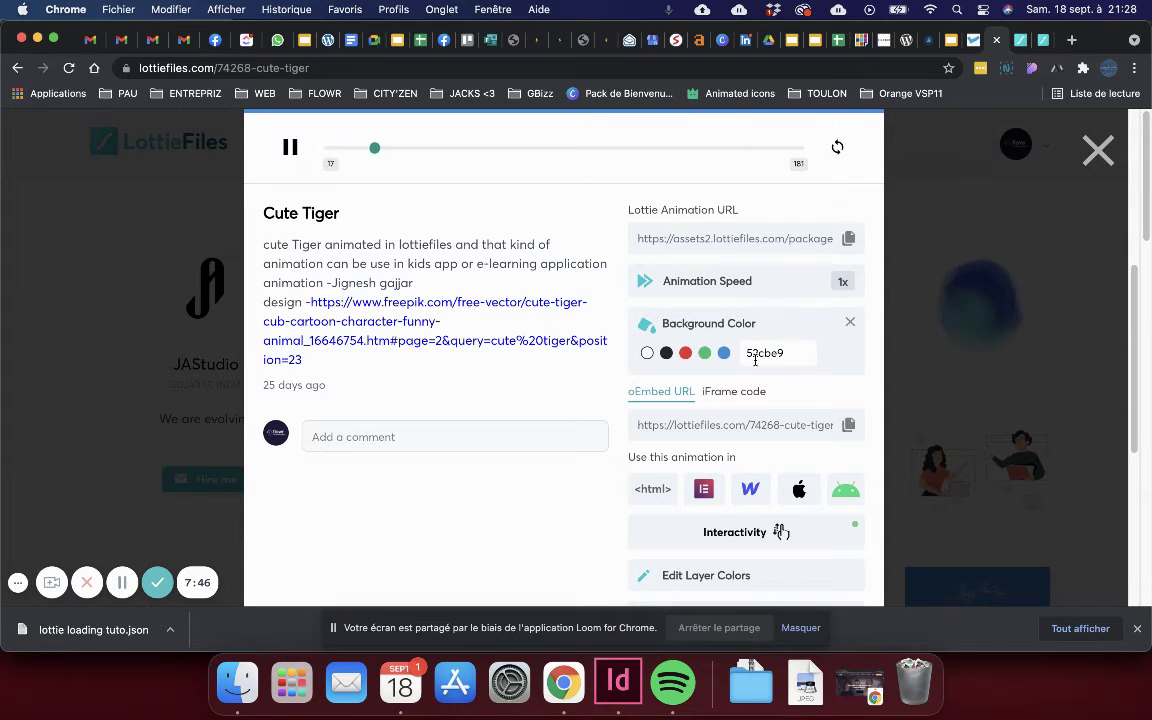
pyautogui.scroll(5, 700, 355)
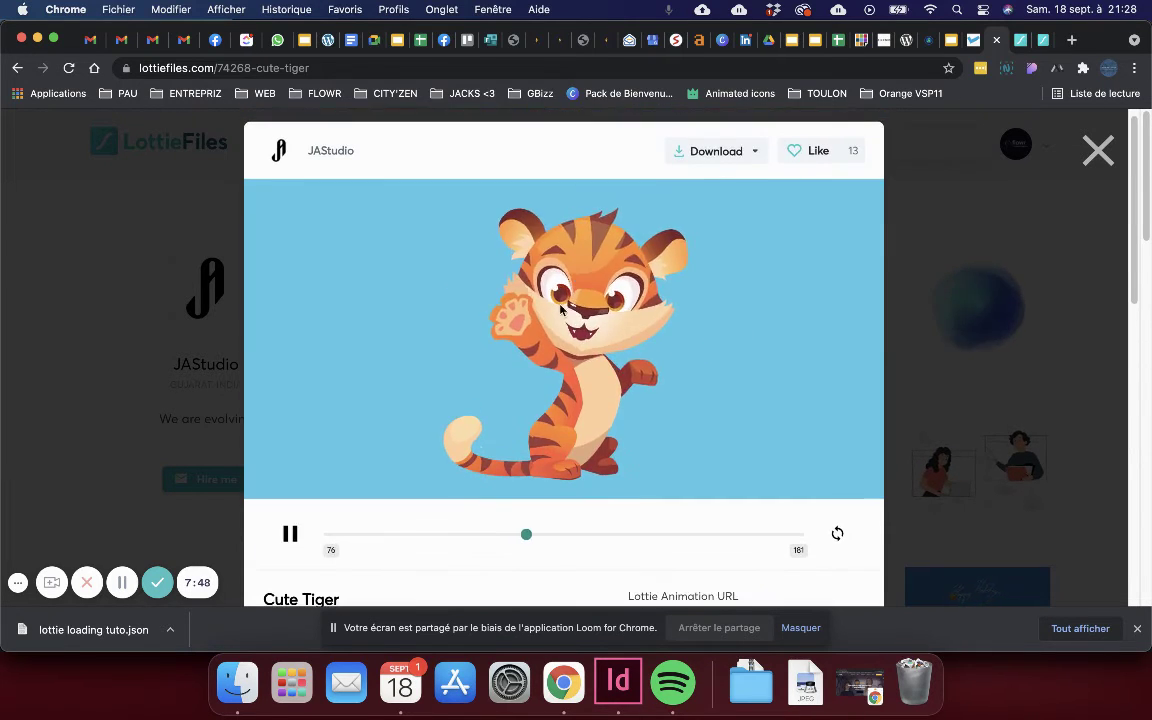
pyautogui.scroll(-5, 663, 450)
pyautogui.scroll(5, 707, 347)
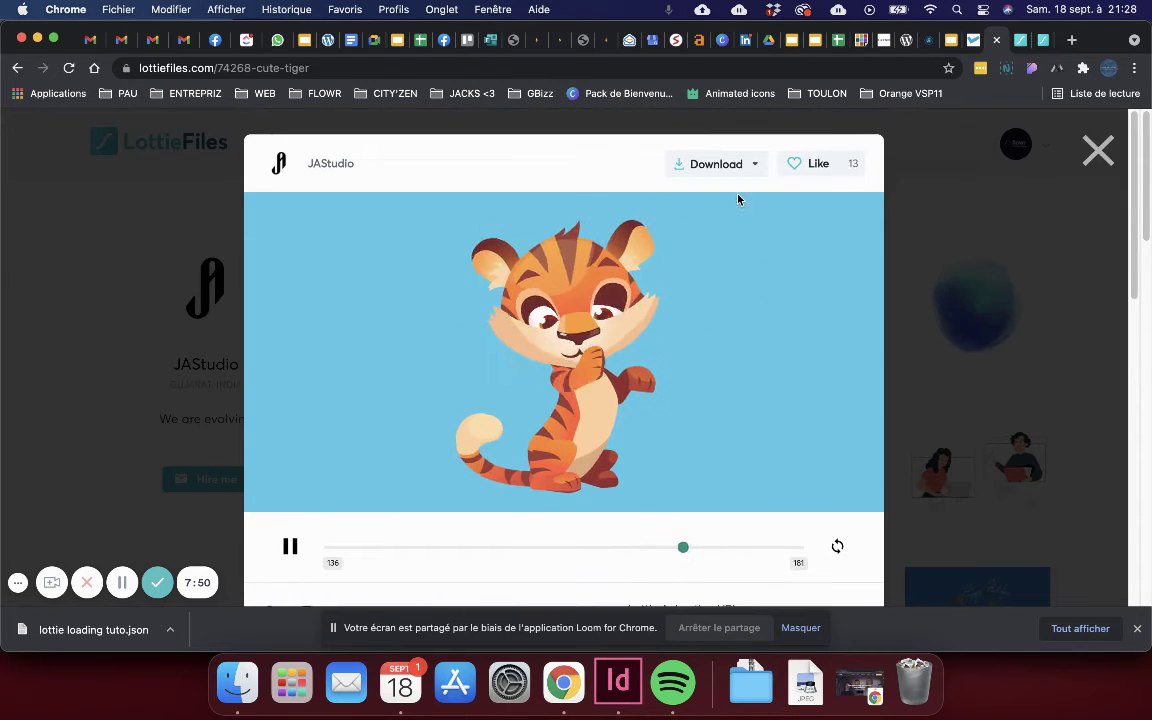
# - Set the Cute Tiger animation's speed to 2x and check the preview
pyautogui.scroll(-3, 730, 422)
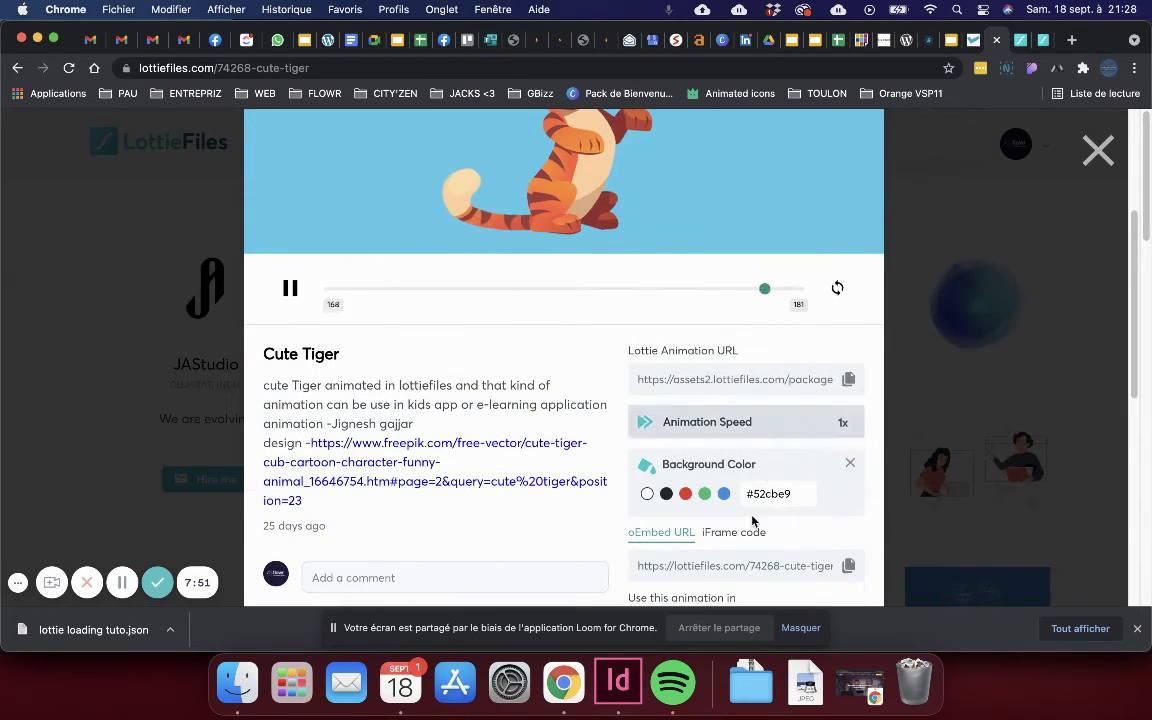
pyautogui.click(842, 424)
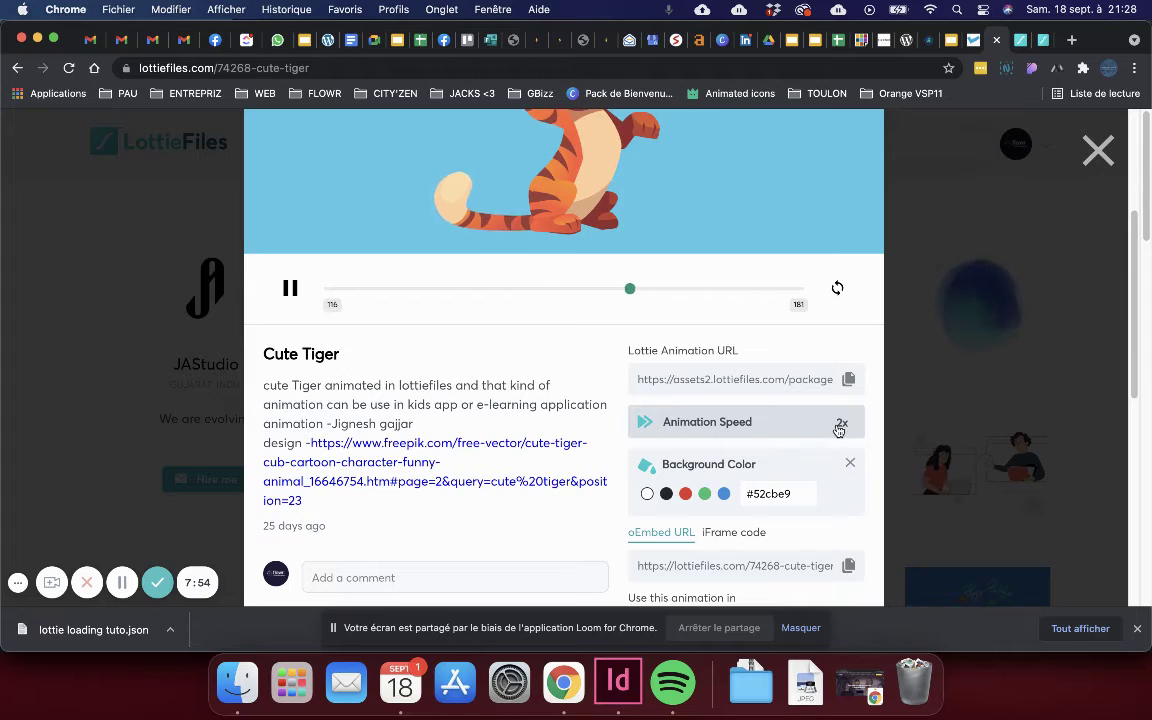
pyautogui.scroll(3, 507, 381)
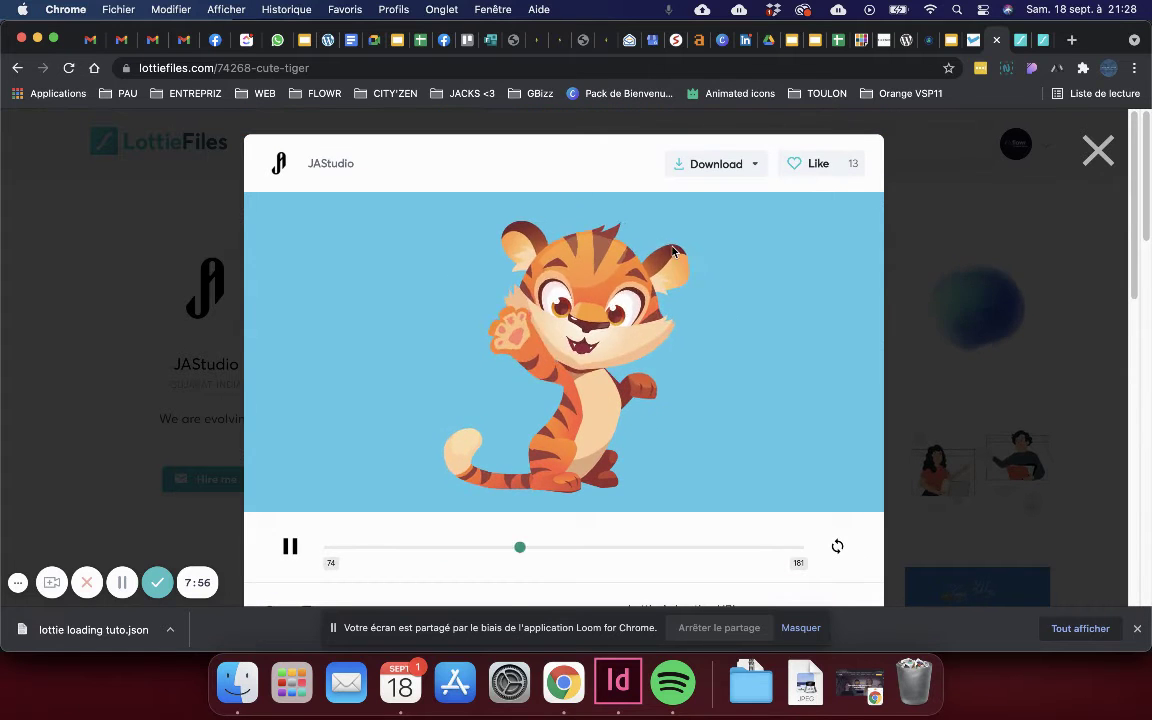
# - Download the Cute Tiger animation as Lottie JSON, saving it as 74268-cute-tiger in the Bureau folder
pyautogui.click(697, 166)
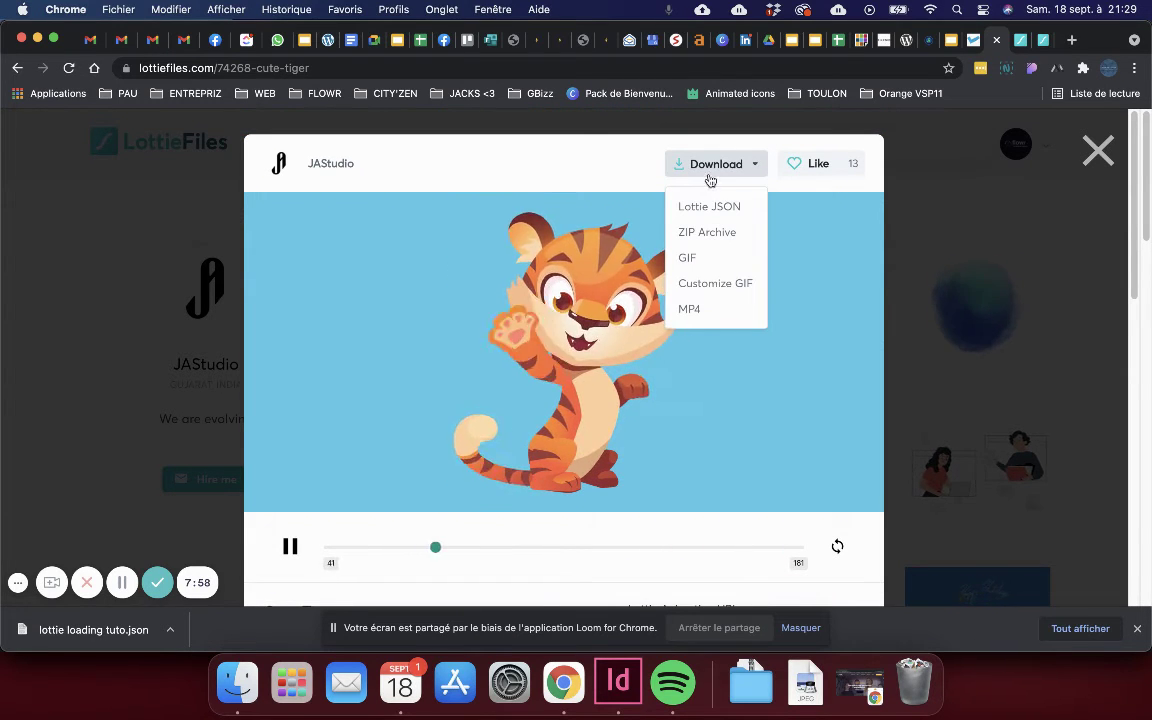
pyautogui.click(709, 208)
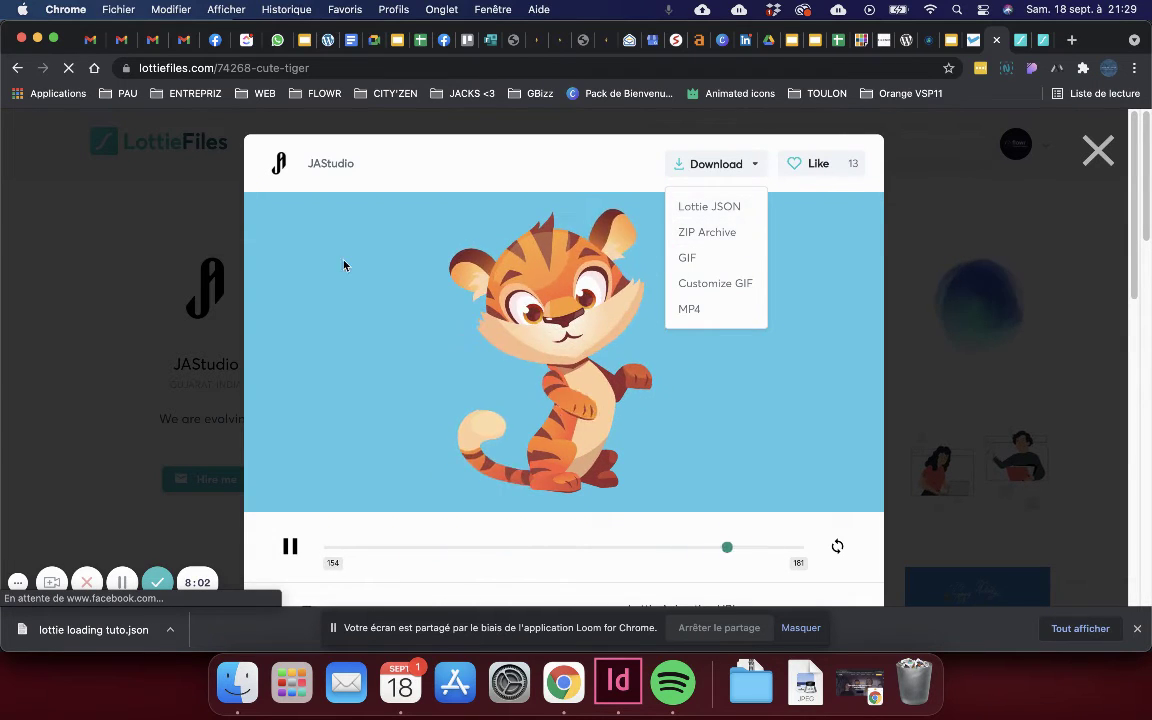
pyautogui.click(712, 210)
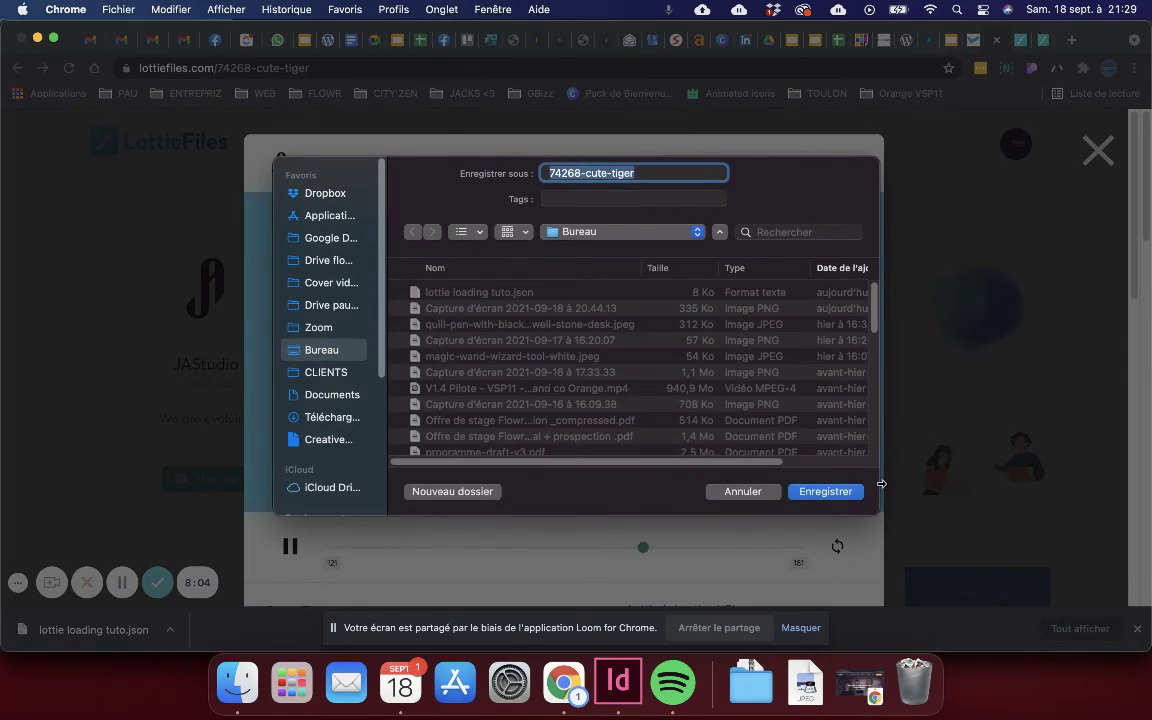
pyautogui.click(840, 492)
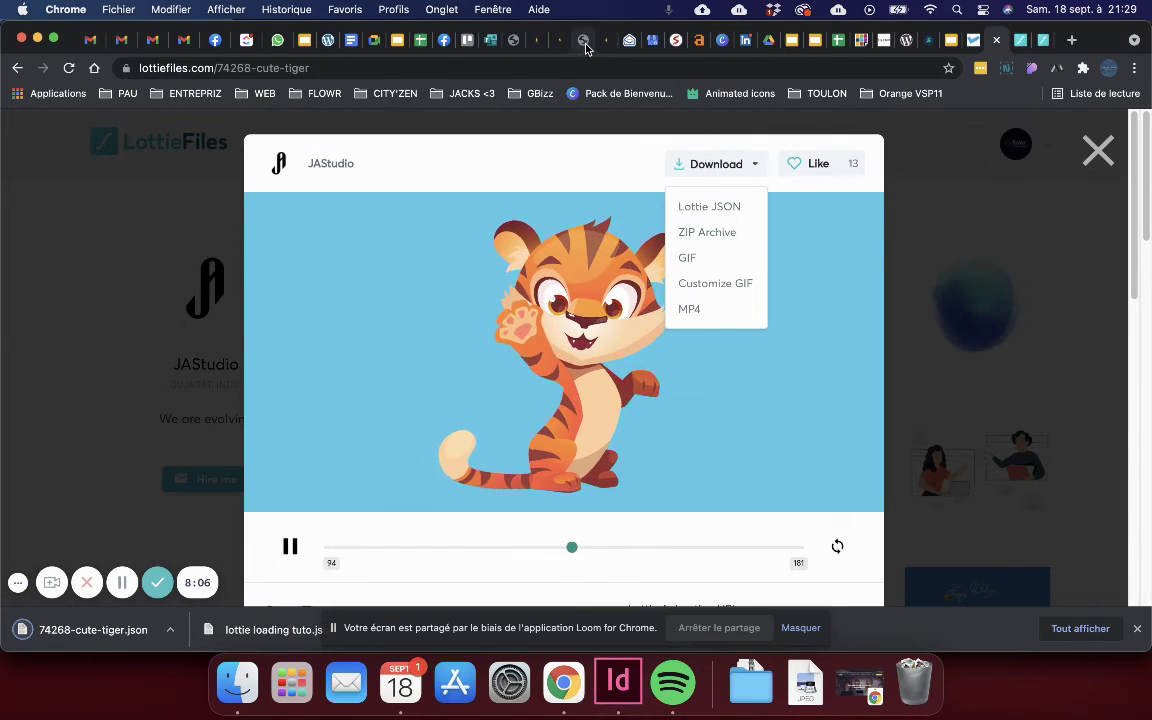
# - Return to the page in the Elementor editor and add a Lottie widget to the empty column beside the loading dots
pyautogui.click(584, 42)
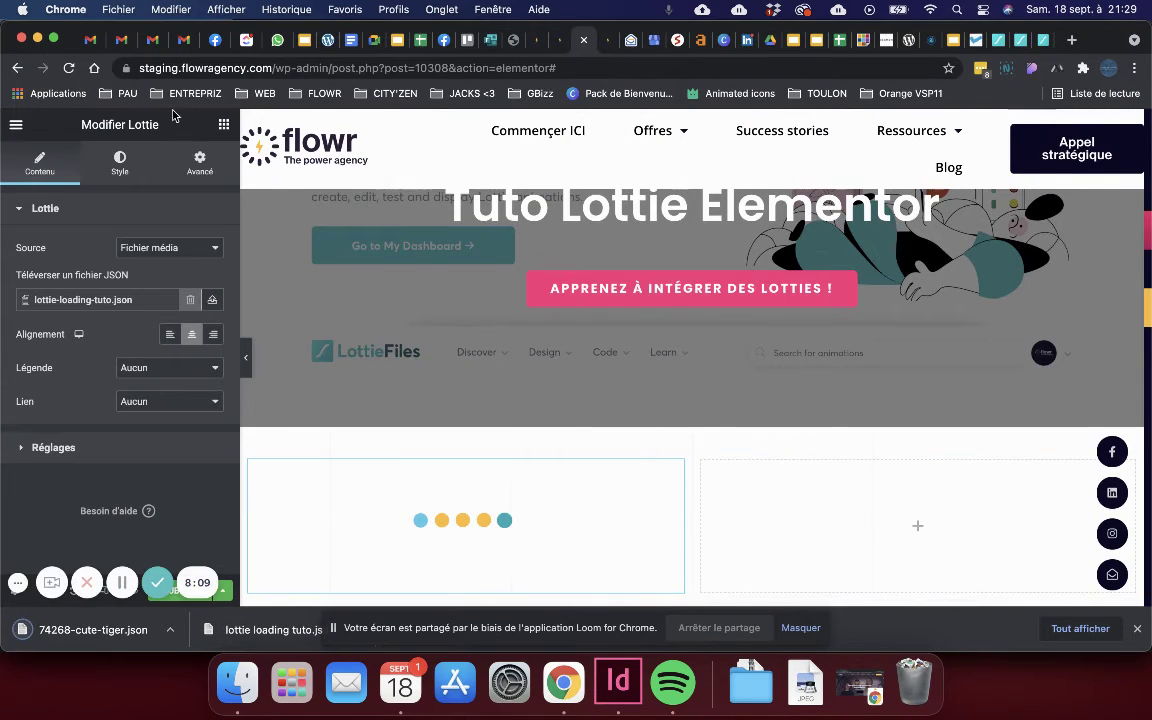
pyautogui.click(223, 127)
pyautogui.write('lotti')
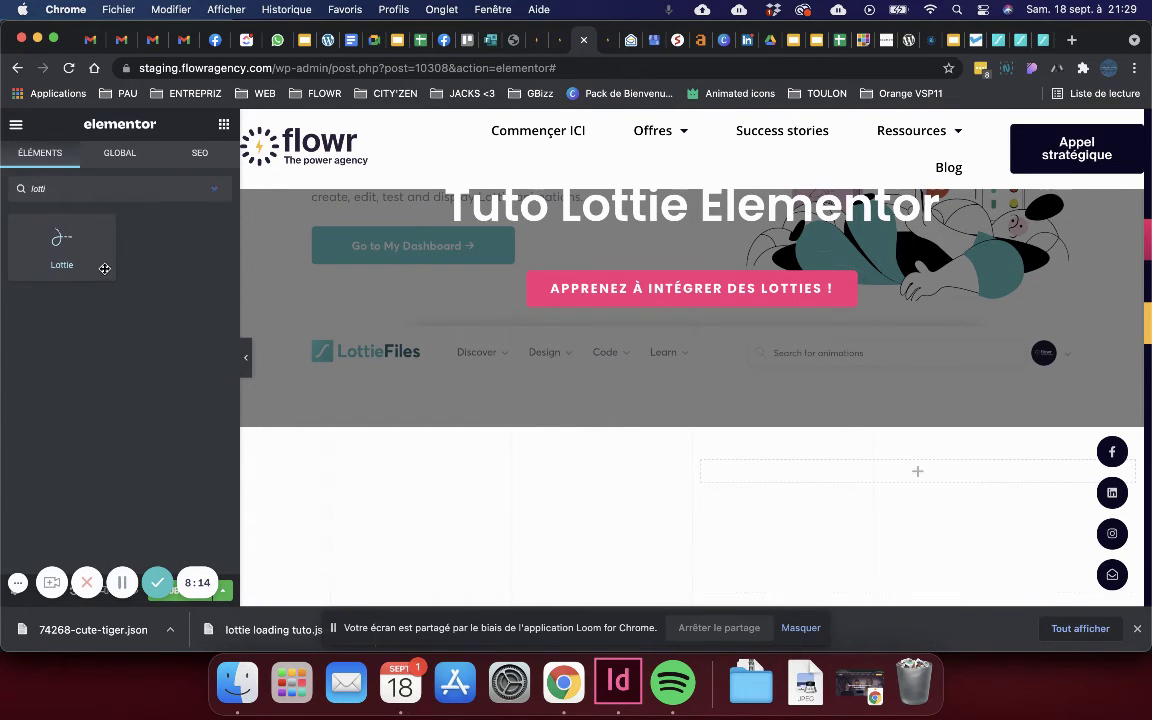
pyautogui.moveTo(62, 240); pyautogui.dragTo(850, 530)
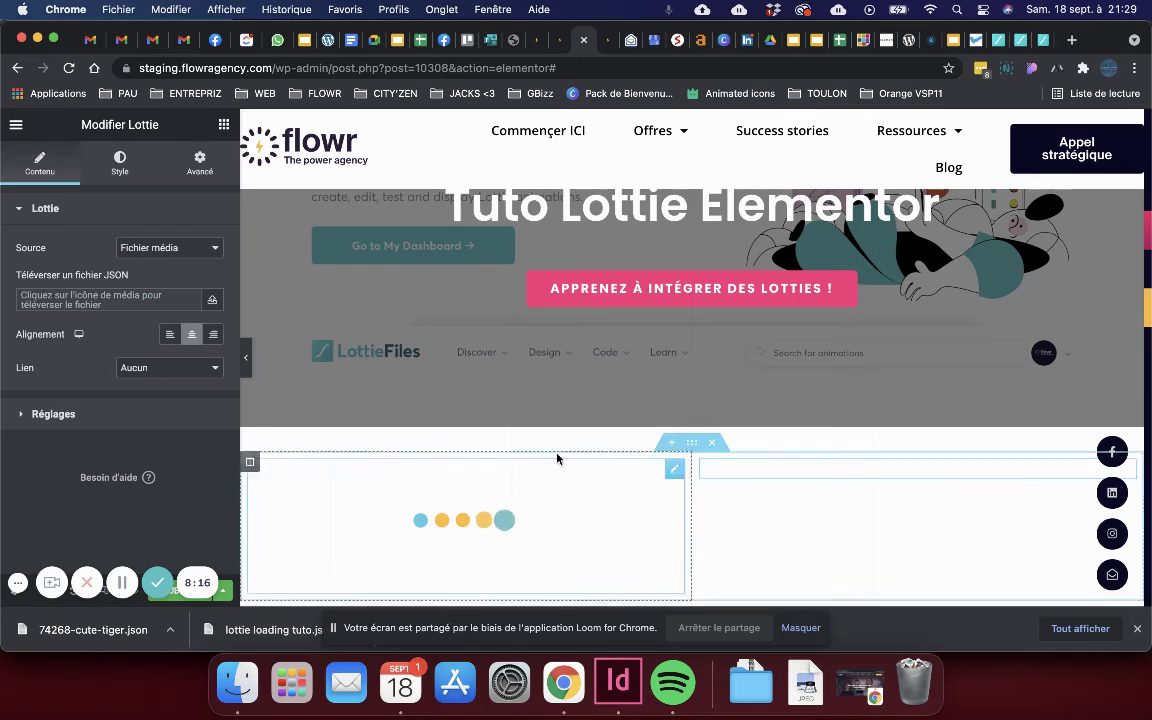
# - Upload 74268-cute-tiger.json from the Bureau folder to the media library and insert it as the new Lottie widget's media file
pyautogui.click(185, 249)
pyautogui.click(184, 249)
pyautogui.click(116, 300)
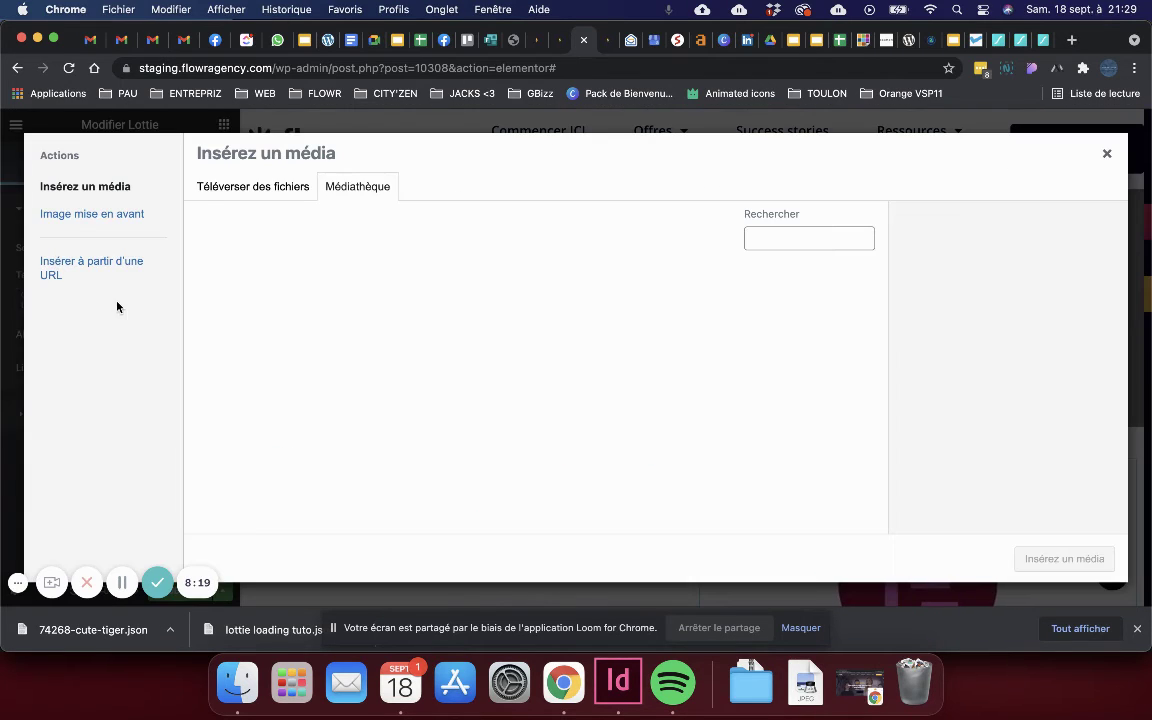
pyautogui.click(256, 188)
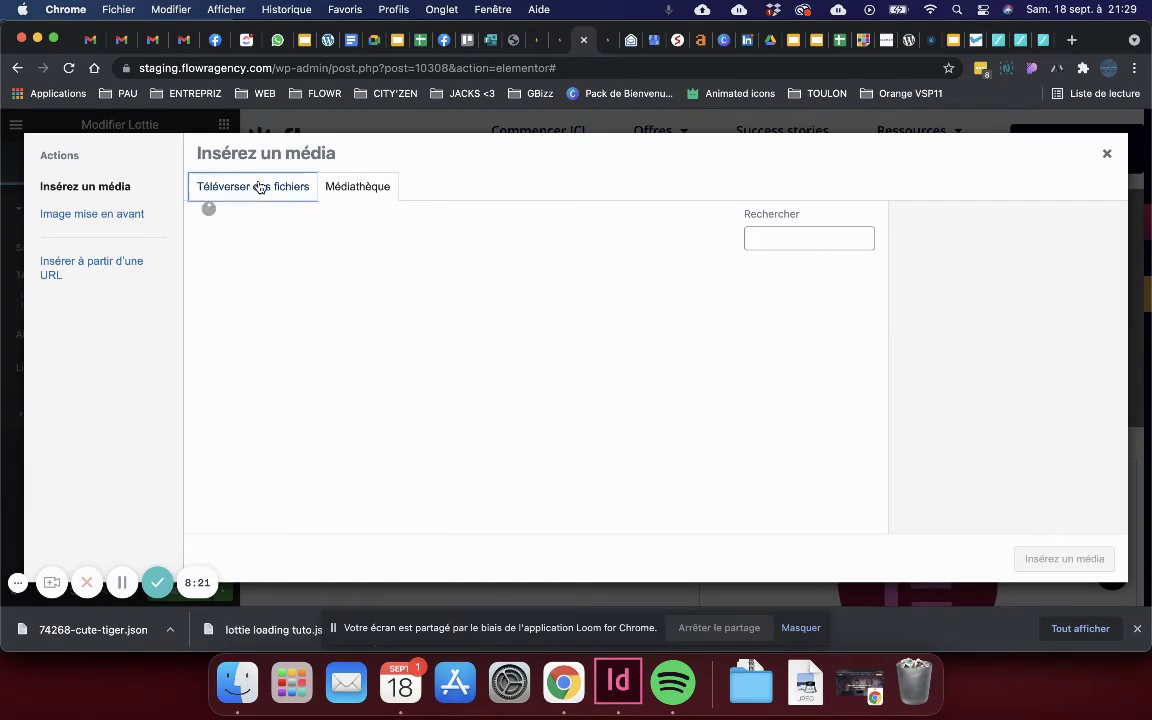
pyautogui.click(655, 380)
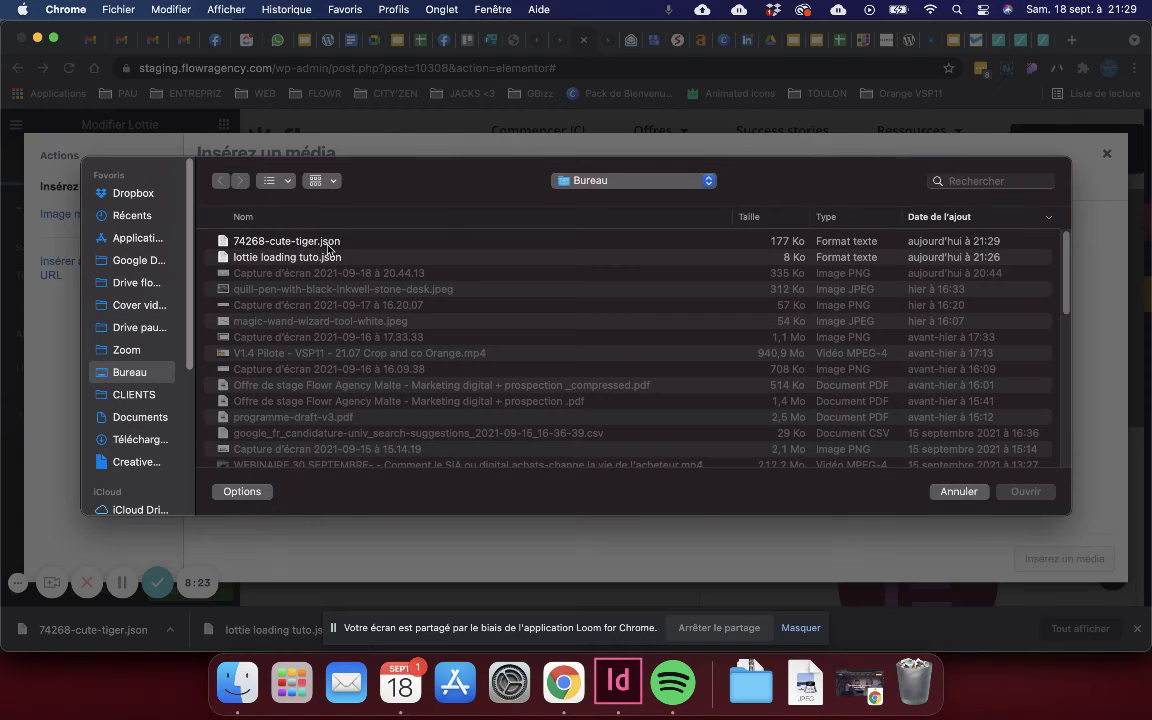
pyautogui.click(322, 243)
pyautogui.click(1020, 491)
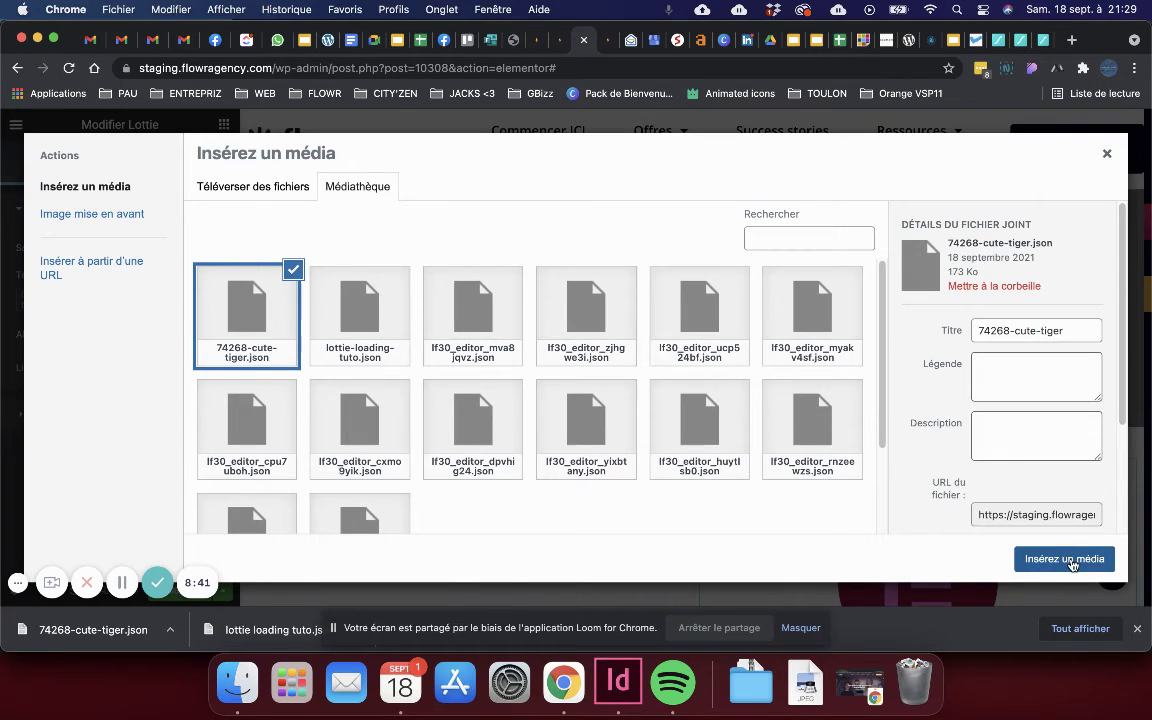
pyautogui.click(1064, 559)
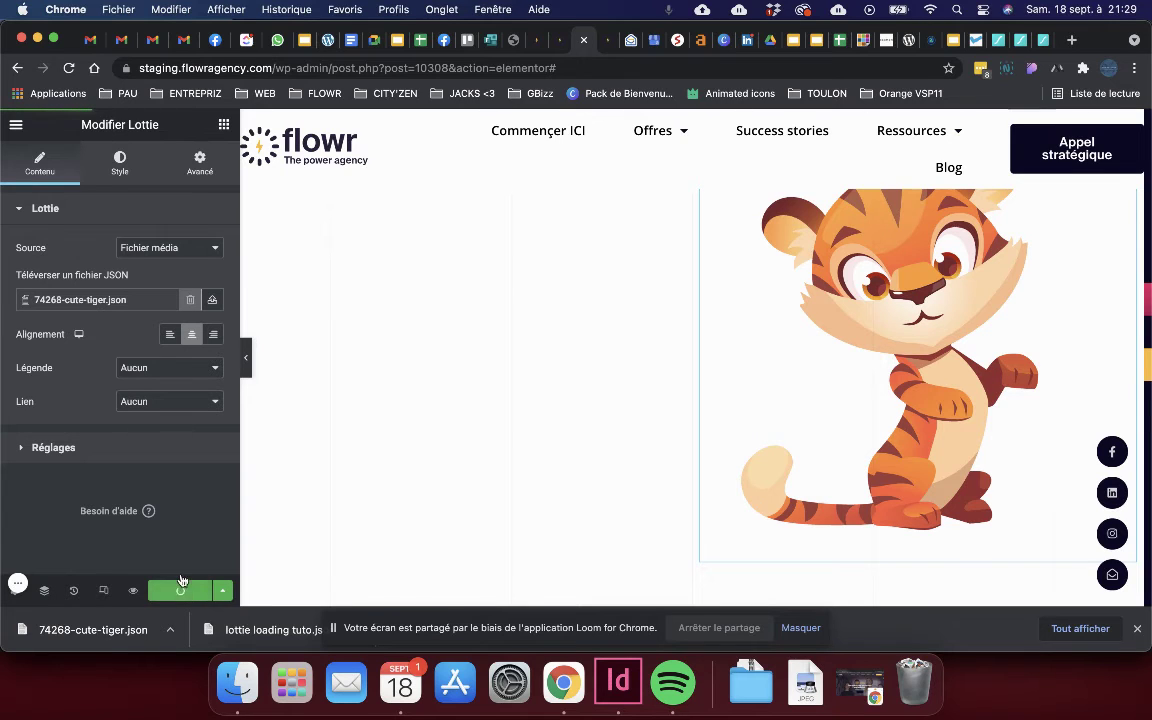
# - Publish the page and open its live version to check the loading dots and tiger animations
pyautogui.click(222, 590)
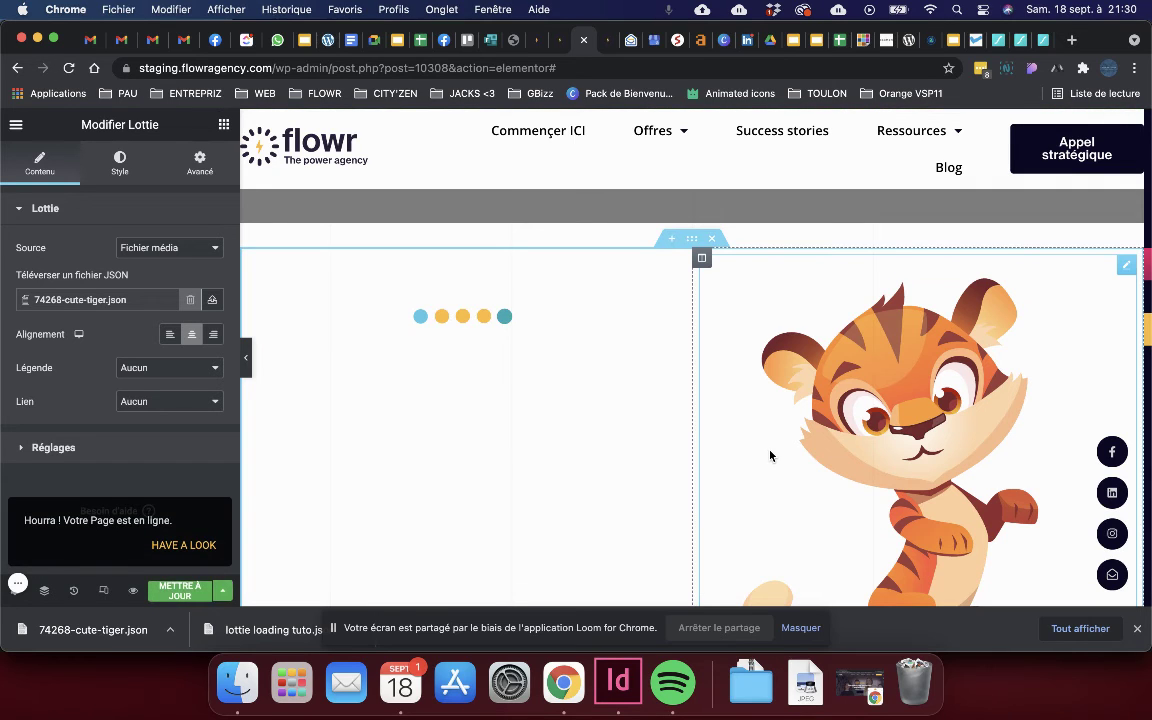
pyautogui.click(183, 546)
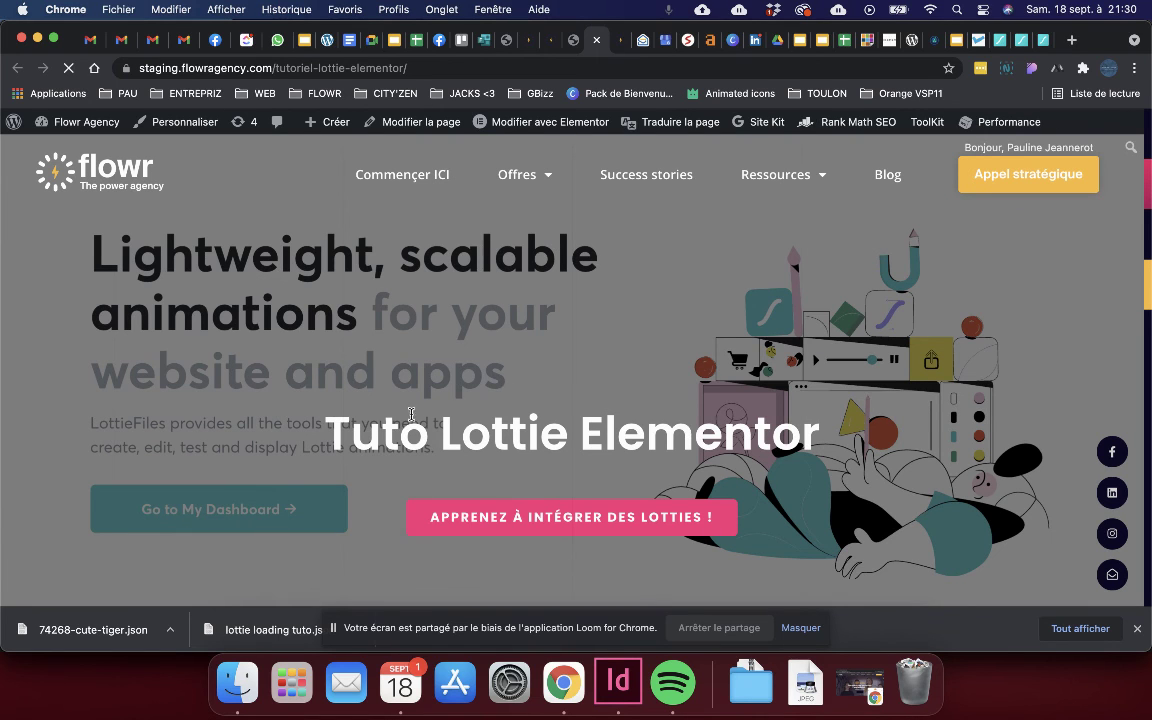
pyautogui.scroll(-5, 524, 375)
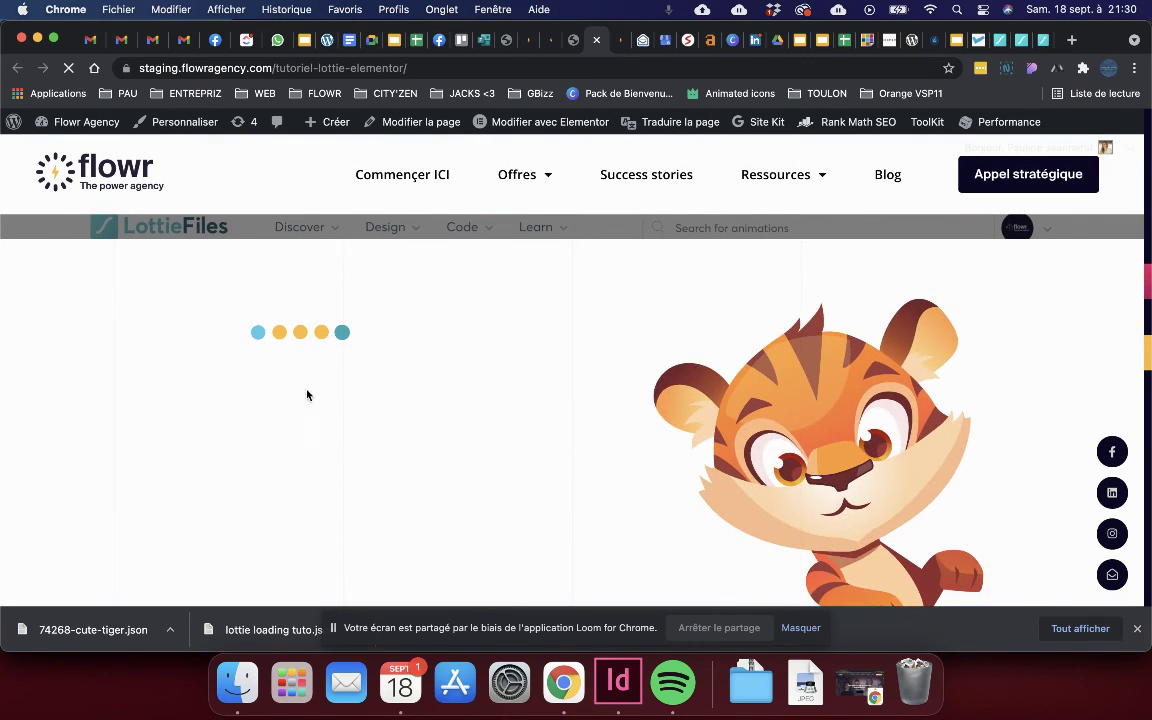
pyautogui.scroll(-3, 678, 387)
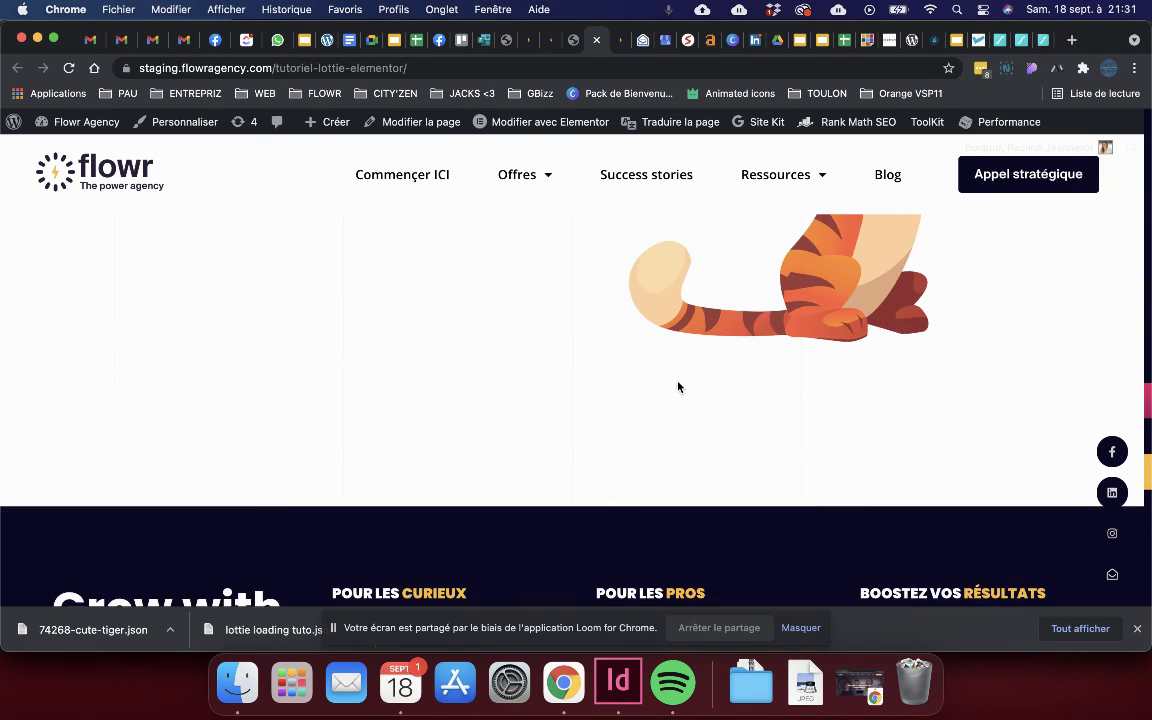